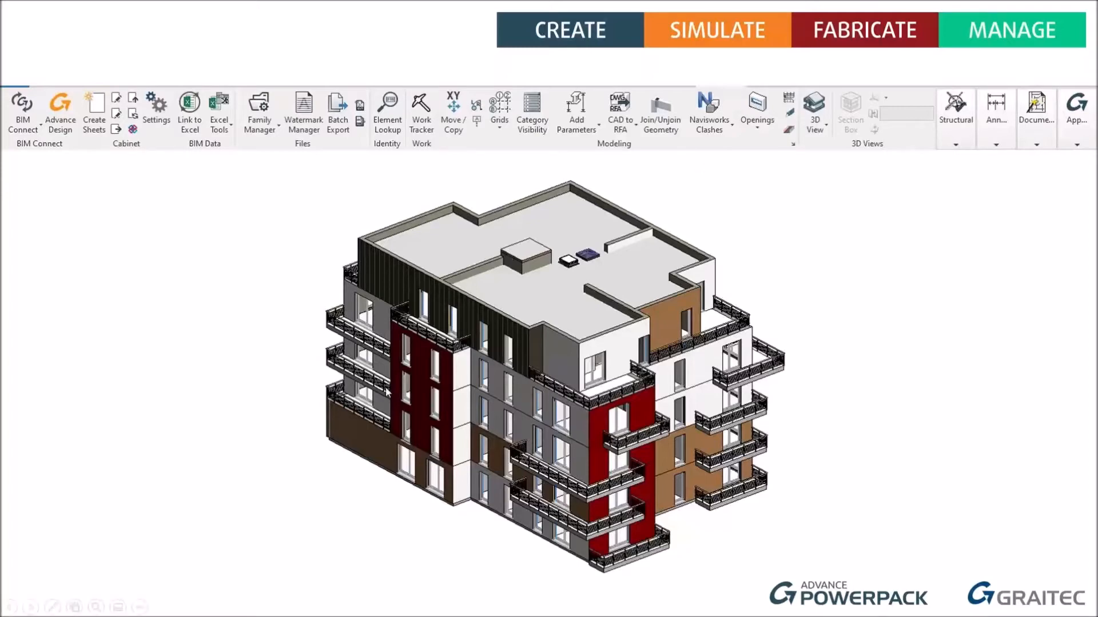
Switch to Revit and look over the PowerPack annotation and documentation tools
key("super")
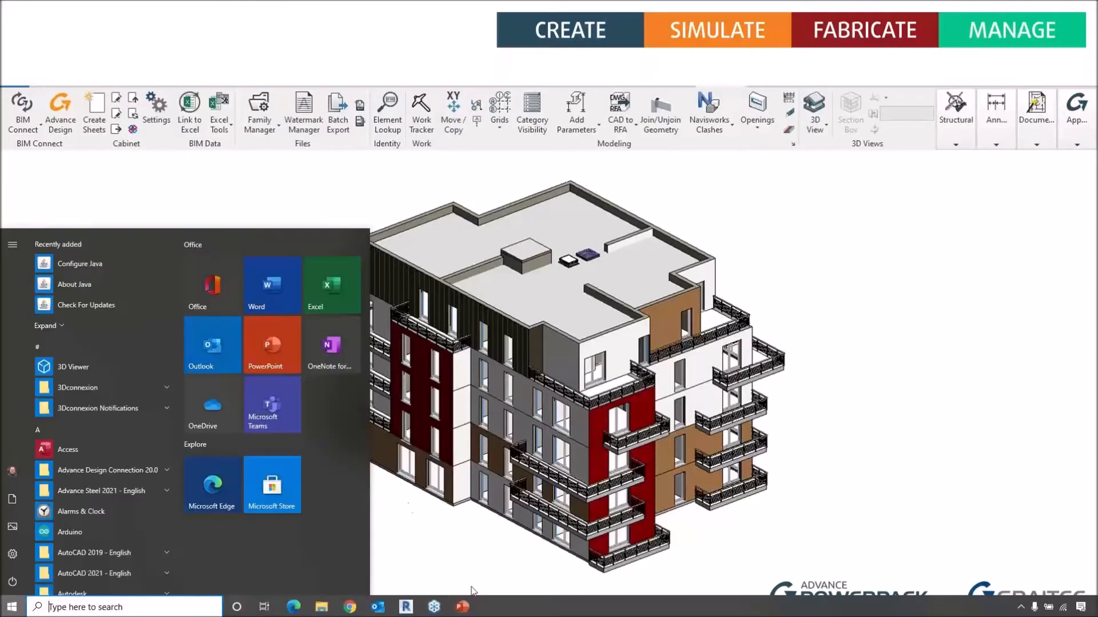
left_click(406, 607)
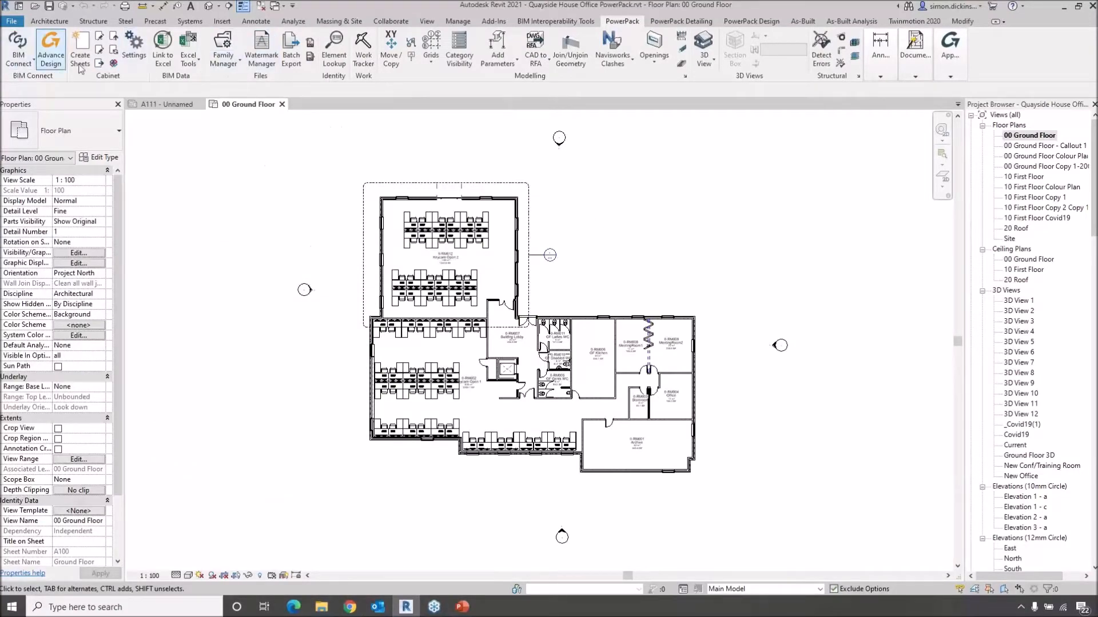
left_click(950, 54)
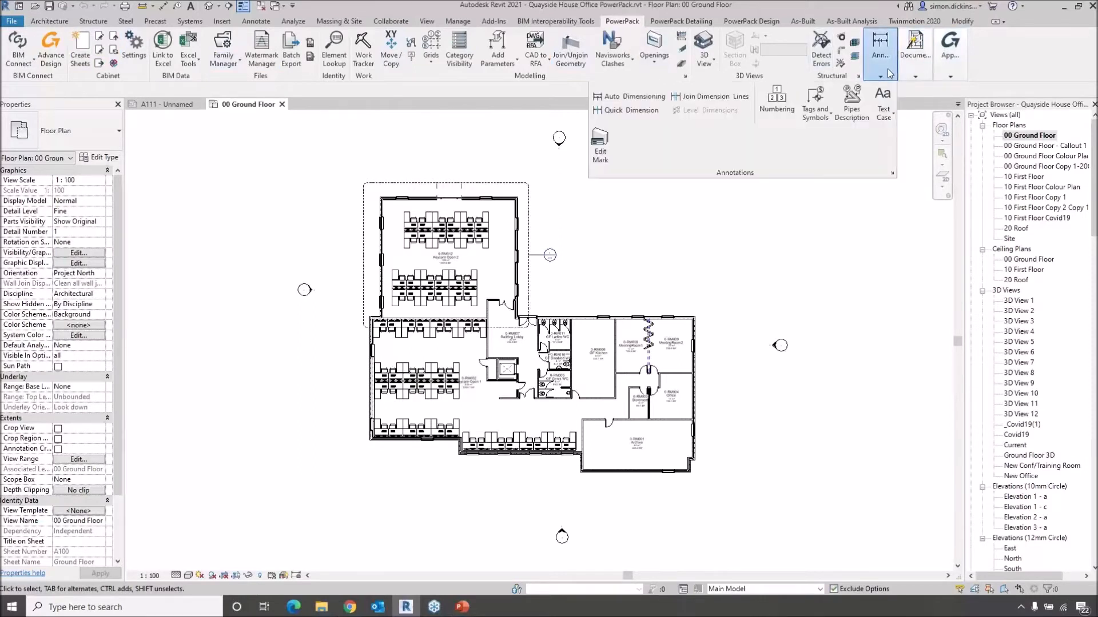
mouse_move(946, 74)
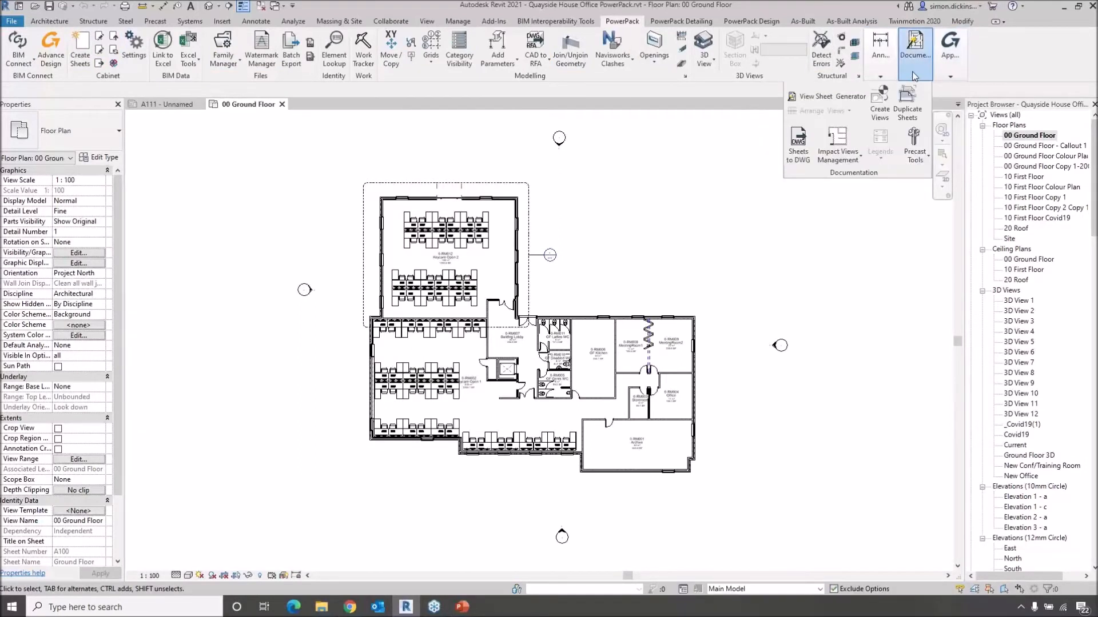
mouse_move(883, 73)
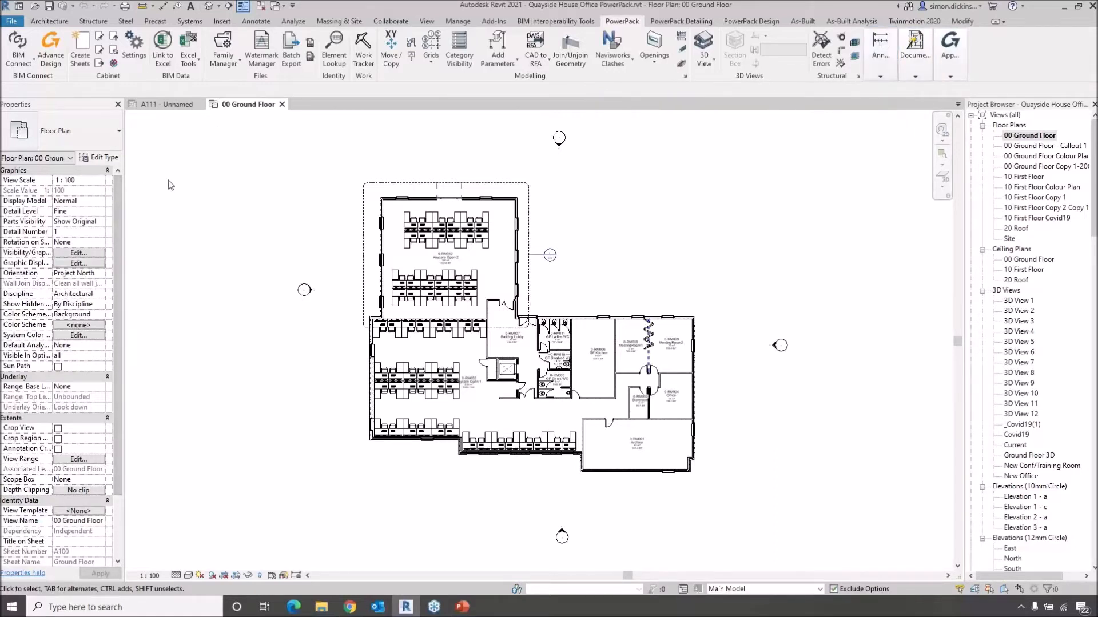
Review the File Updater's save mode, file type and destination options, and close it without updating any files
left_click(226, 61)
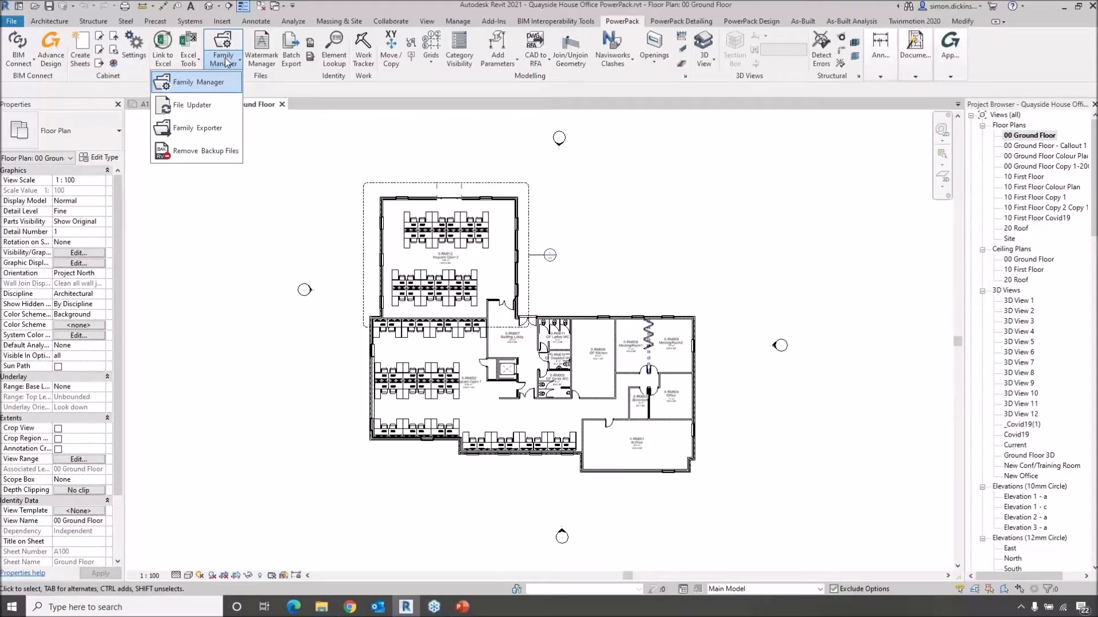
left_click(192, 105)
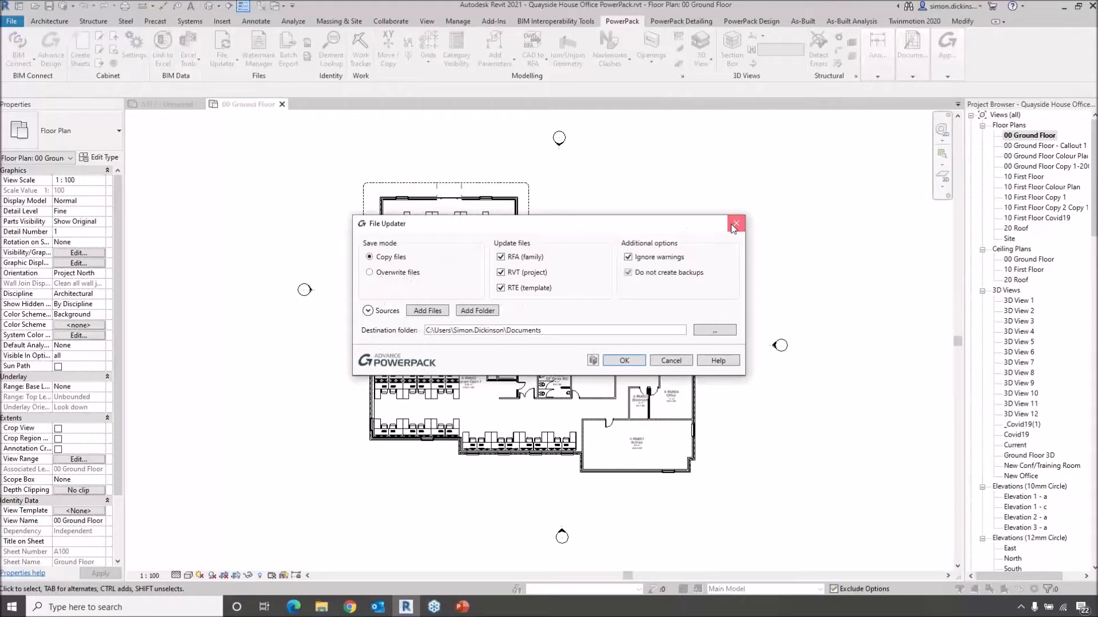
left_click(735, 225)
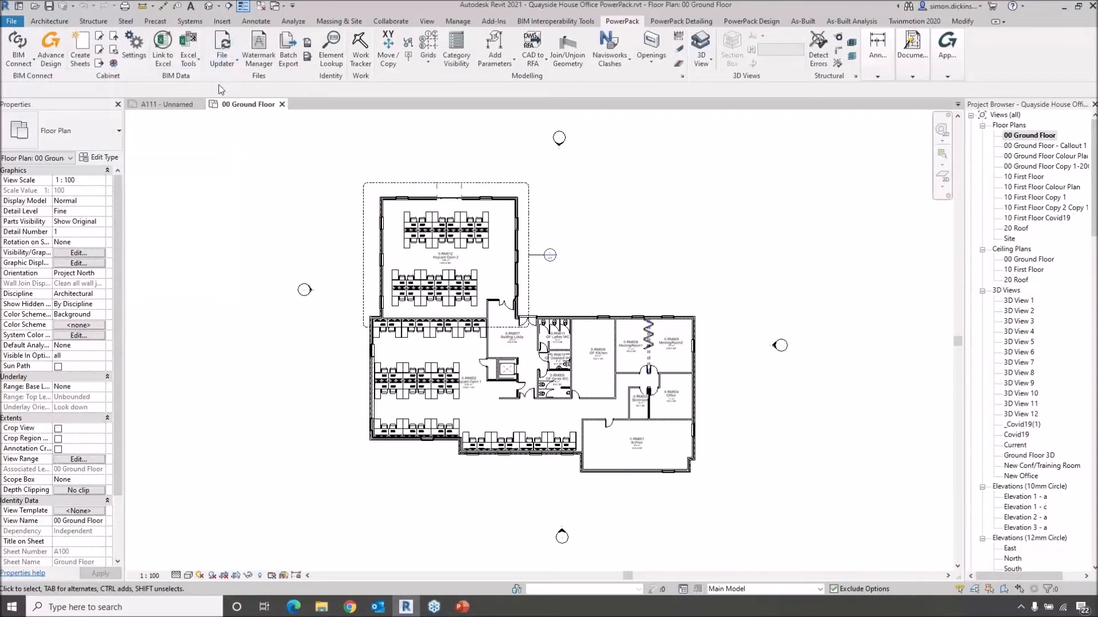
Open the Family Manager and delete the Italy library from its list of family libraries
left_click(228, 63)
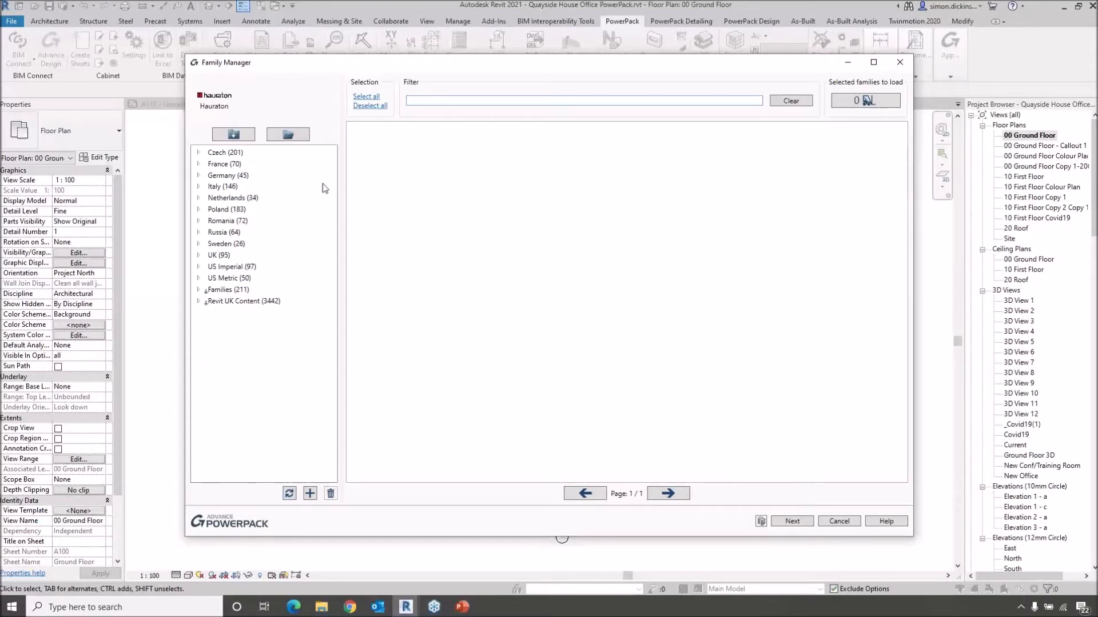
left_click_drag(341, 67, 333, 49)
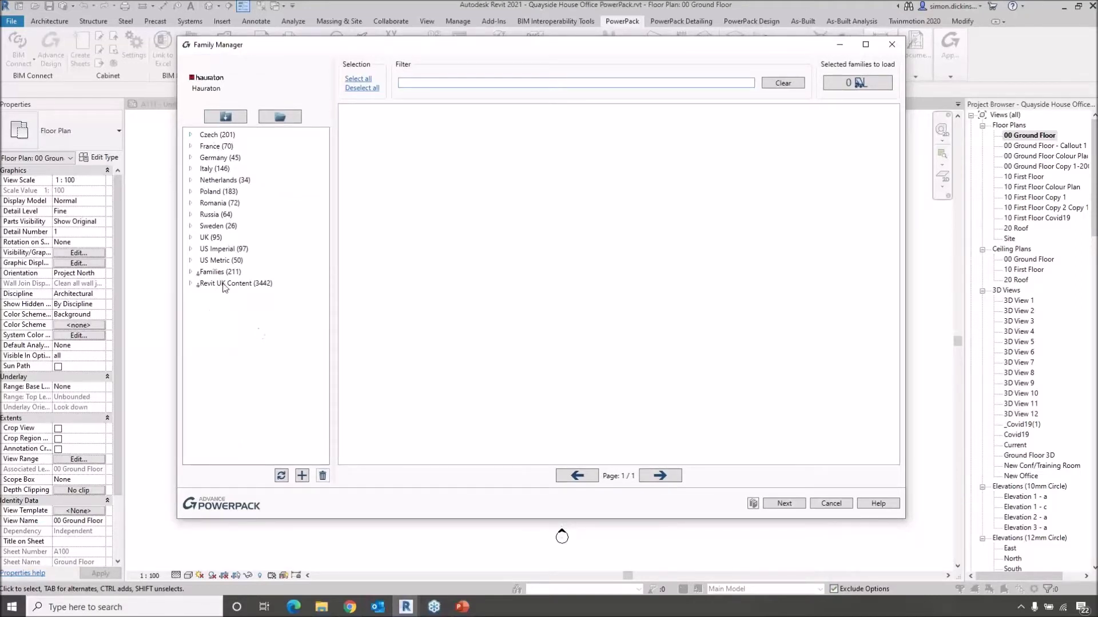
left_click(209, 137)
key("ctrl")
key("ctrl")
left_click(211, 169)
right_click(212, 171)
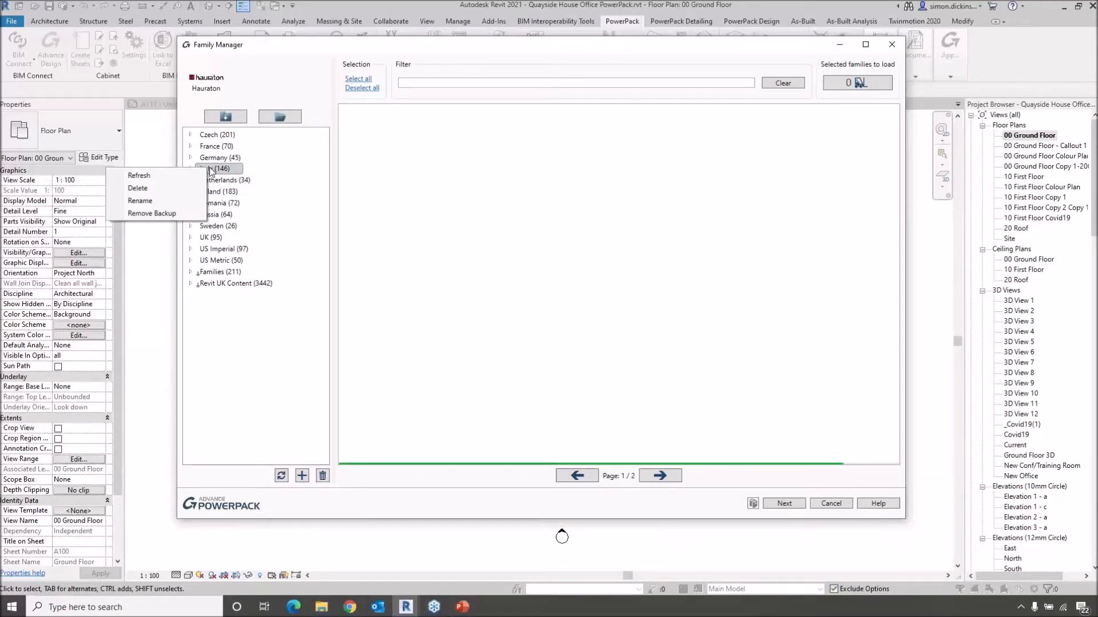
left_click(139, 188)
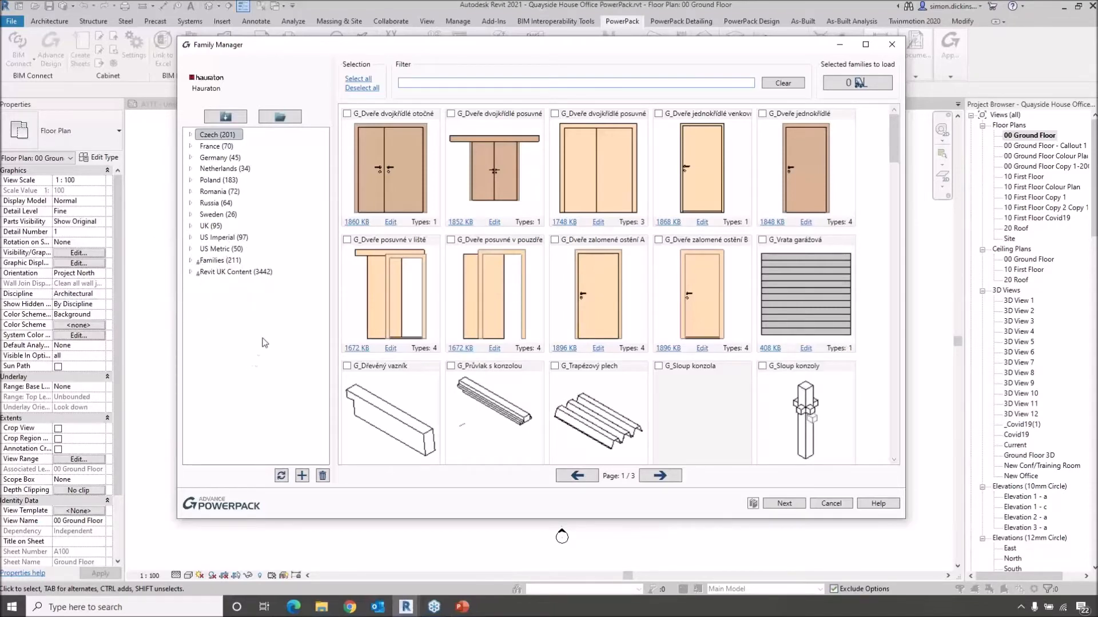
Expand the Revit UK Content library and display its Furniture families
left_click(263, 273)
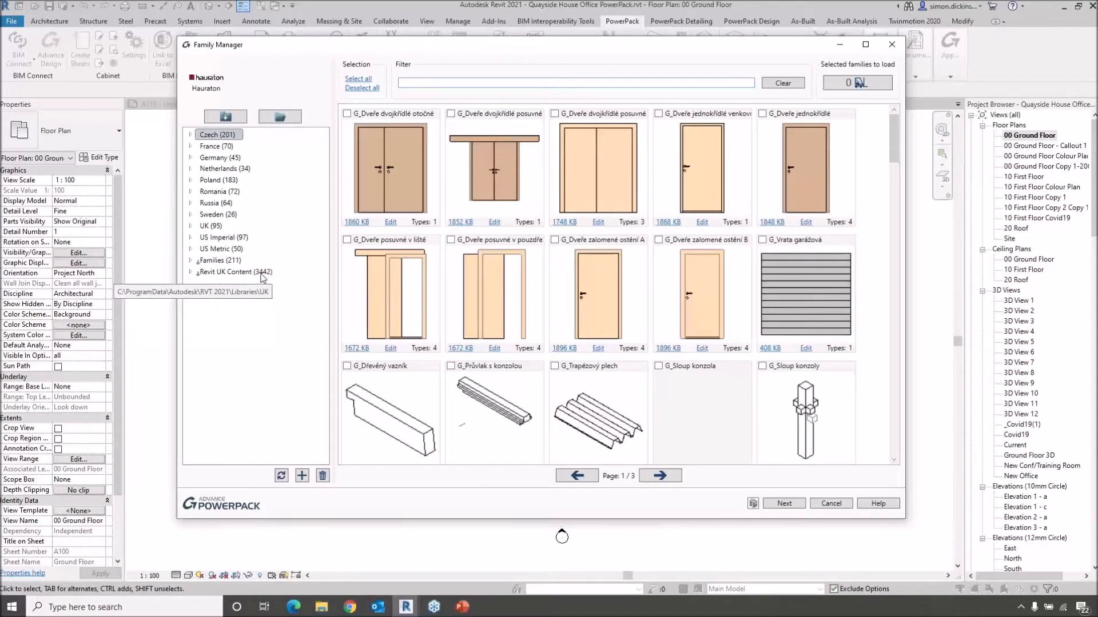
left_click(261, 273)
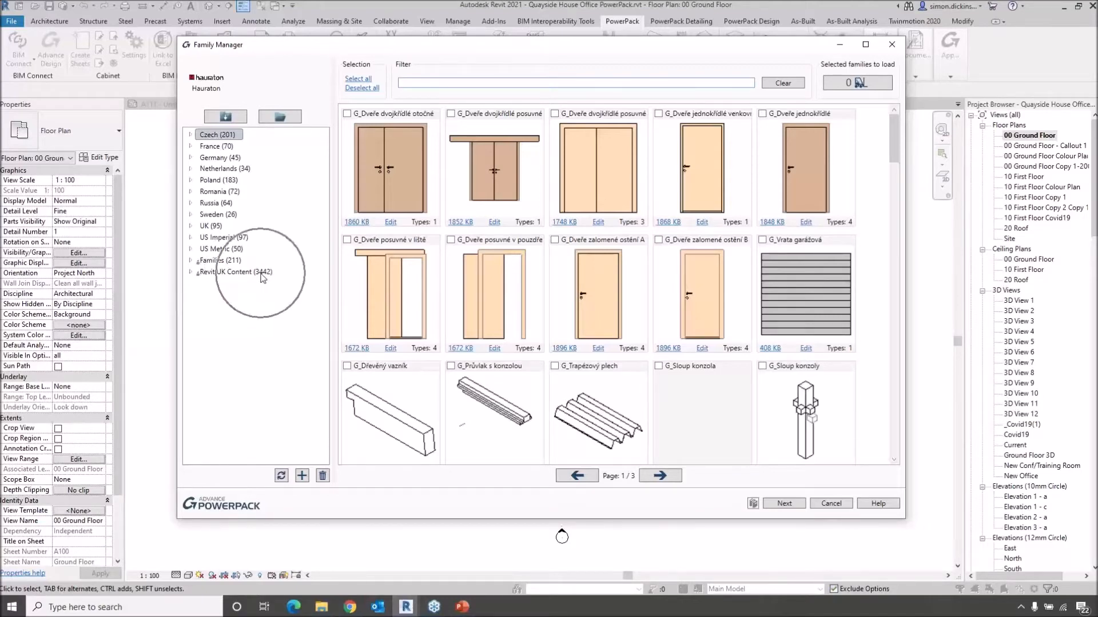
left_click(192, 273)
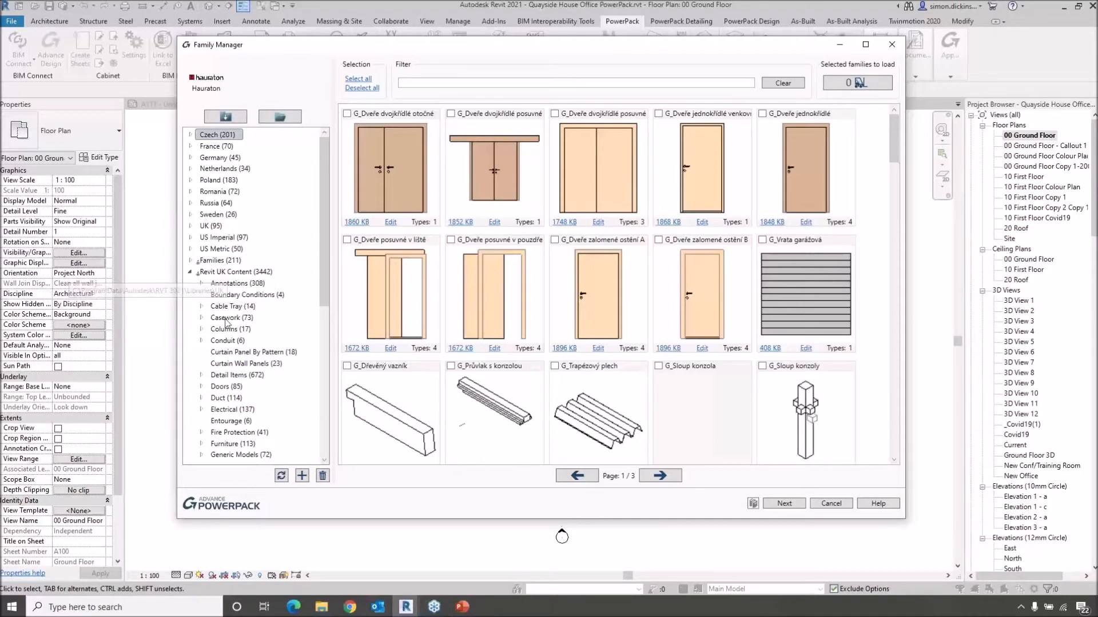
left_click(225, 445)
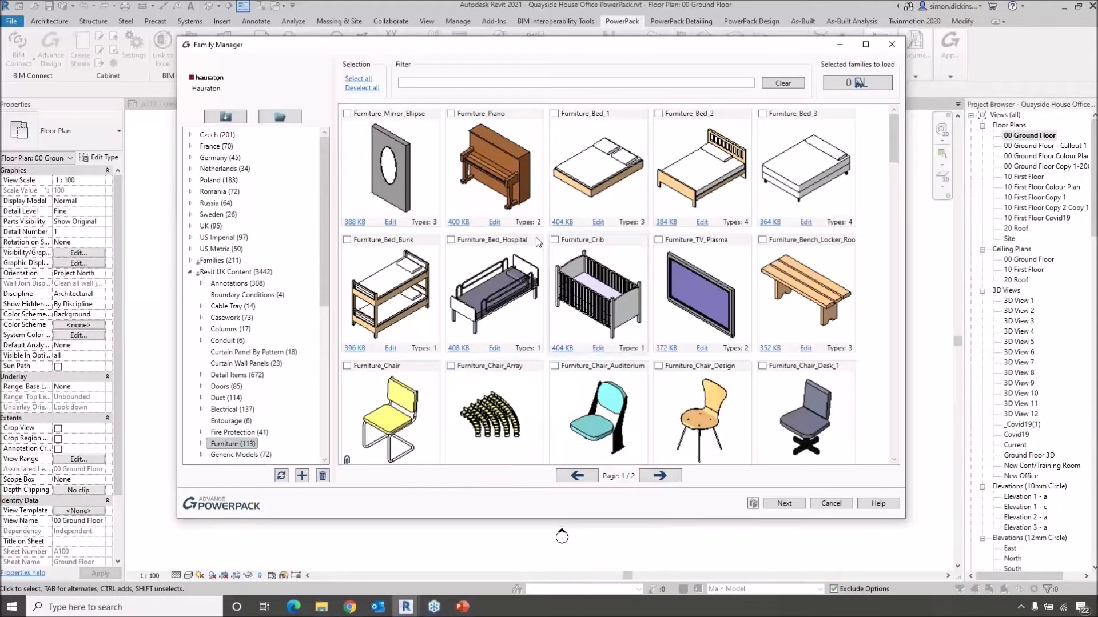
Examine the Furniture families, including the Storage subcategory, and go through the chairs and sofas in the full Furniture category
mouse_move(539, 226)
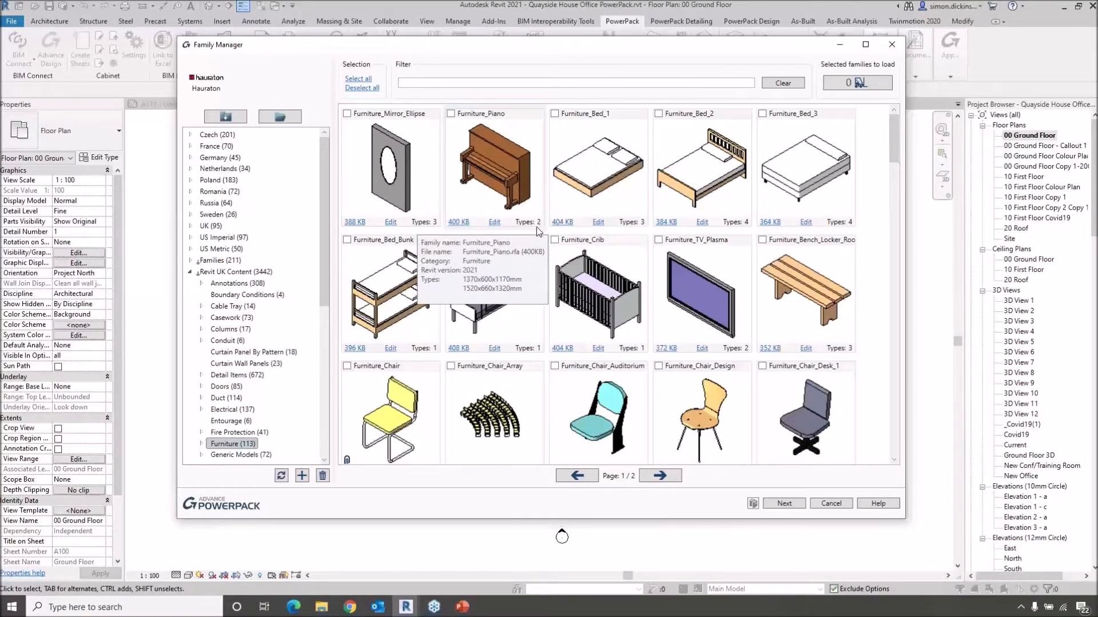
scroll(239, 247, "down", 7)
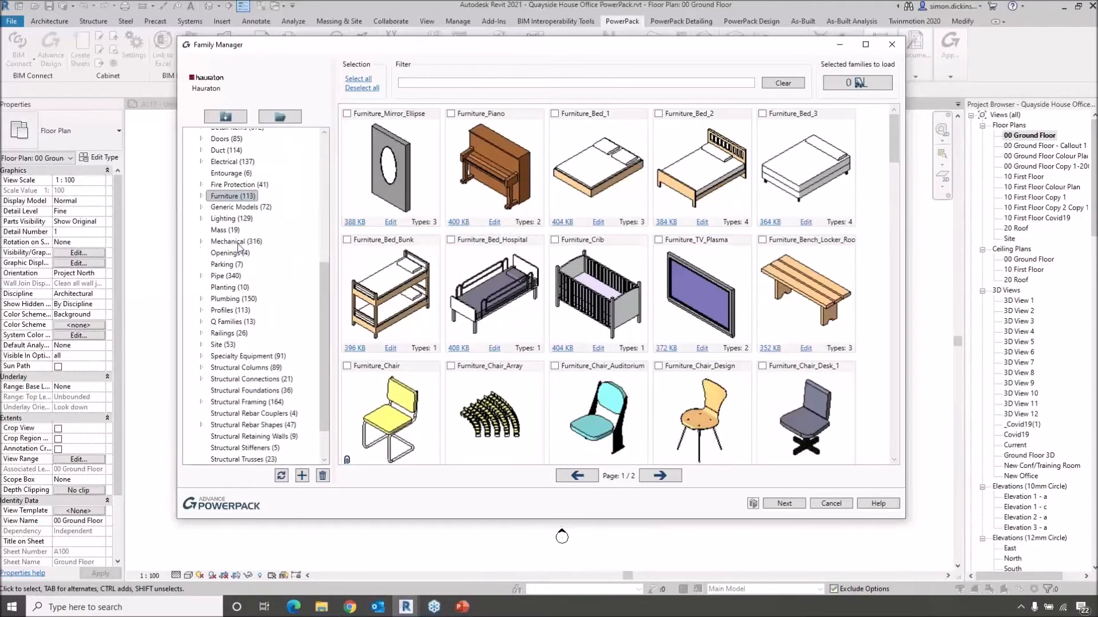
left_click(201, 196)
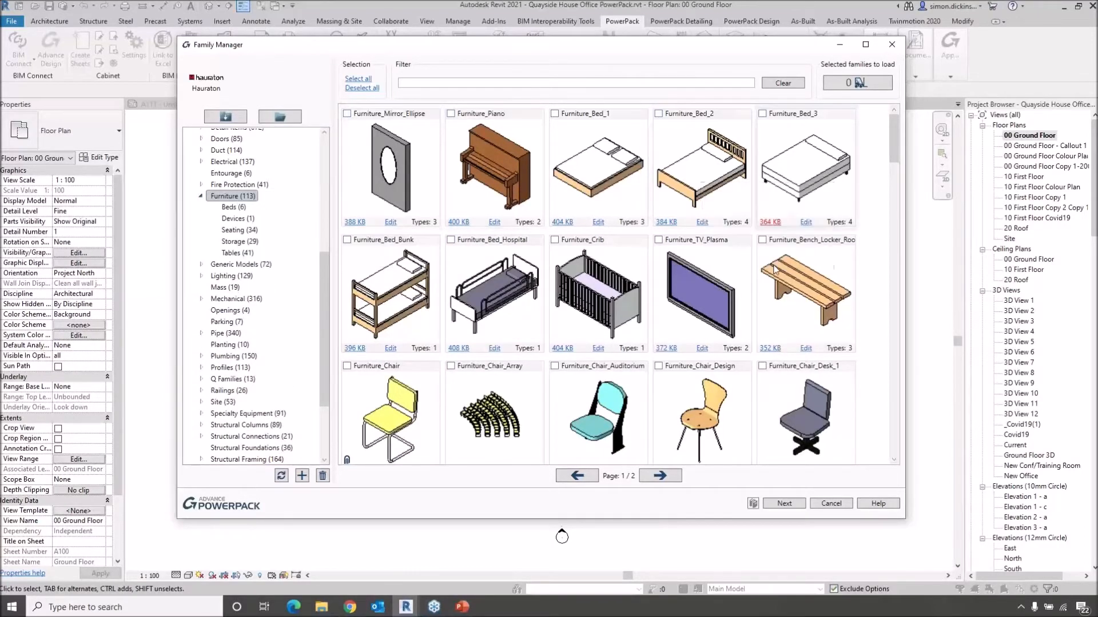
left_click(236, 242)
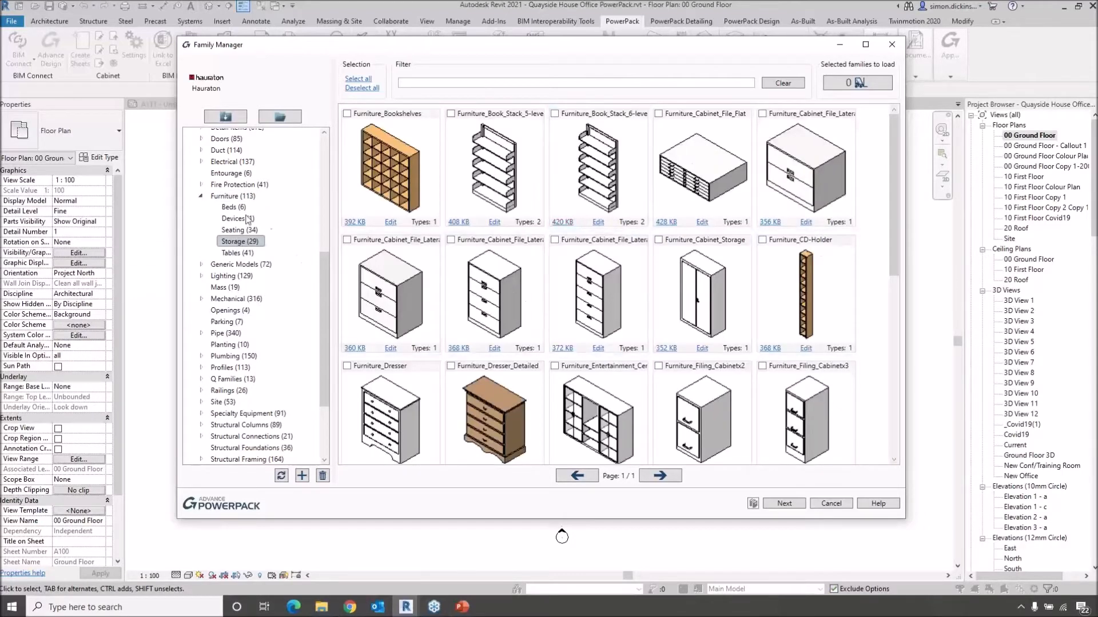
left_click(229, 197)
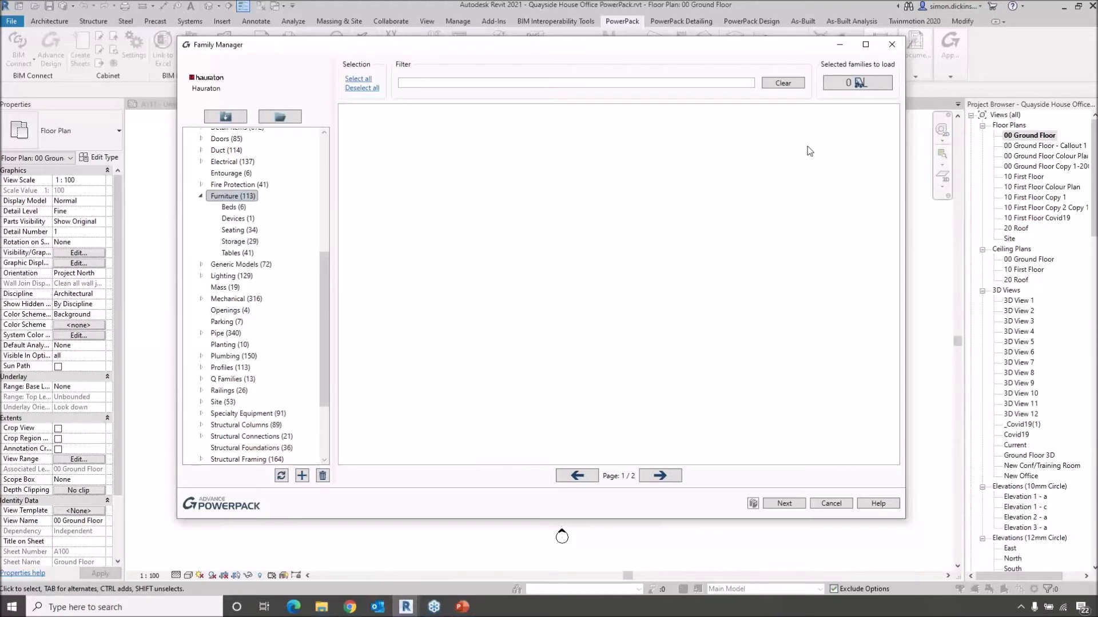
left_click_drag(896, 142, 892, 175)
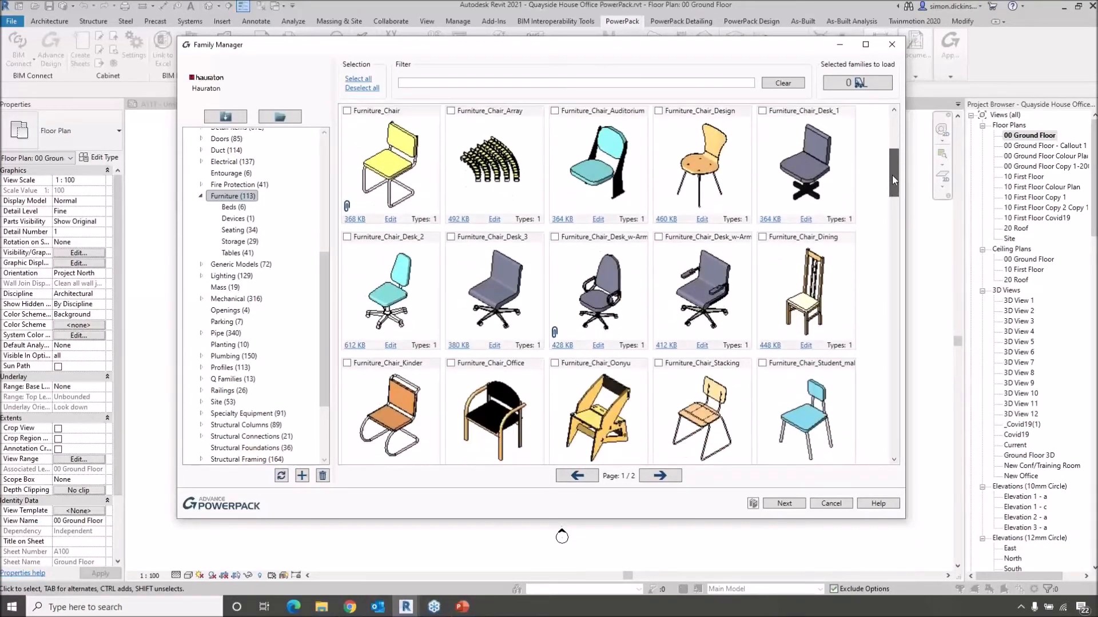
scroll(893, 178, "down", 5)
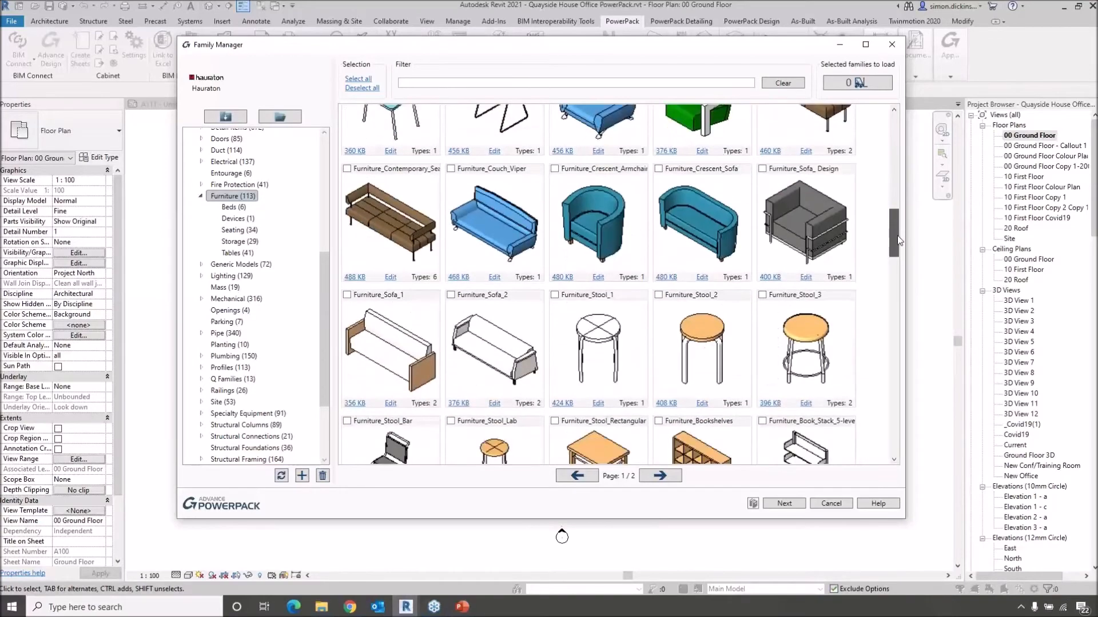
mouse_move(906, 201)
left_mouse_down()
mouse_move(911, 139)
mouse_move(910, 199)
left_mouse_up()
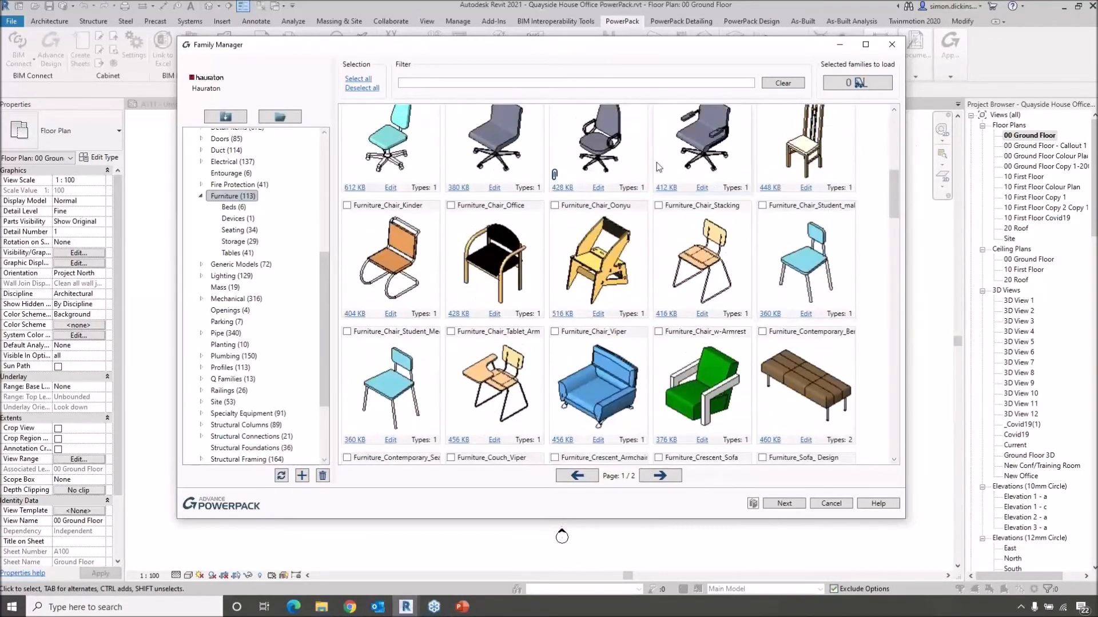
scroll(632, 160, "up", 1)
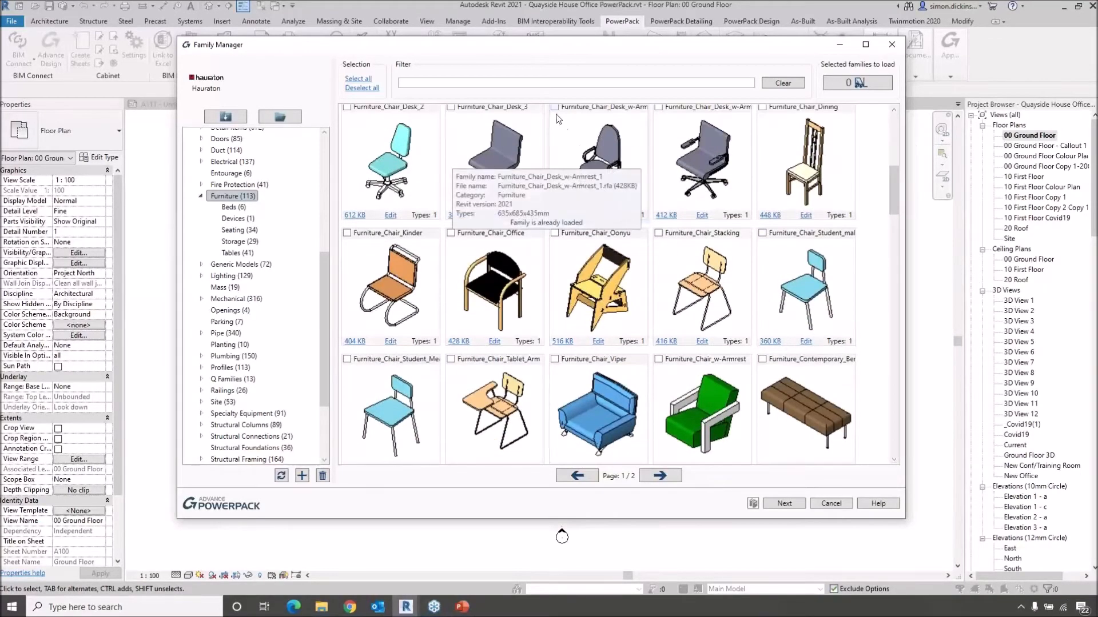
left_click(609, 121)
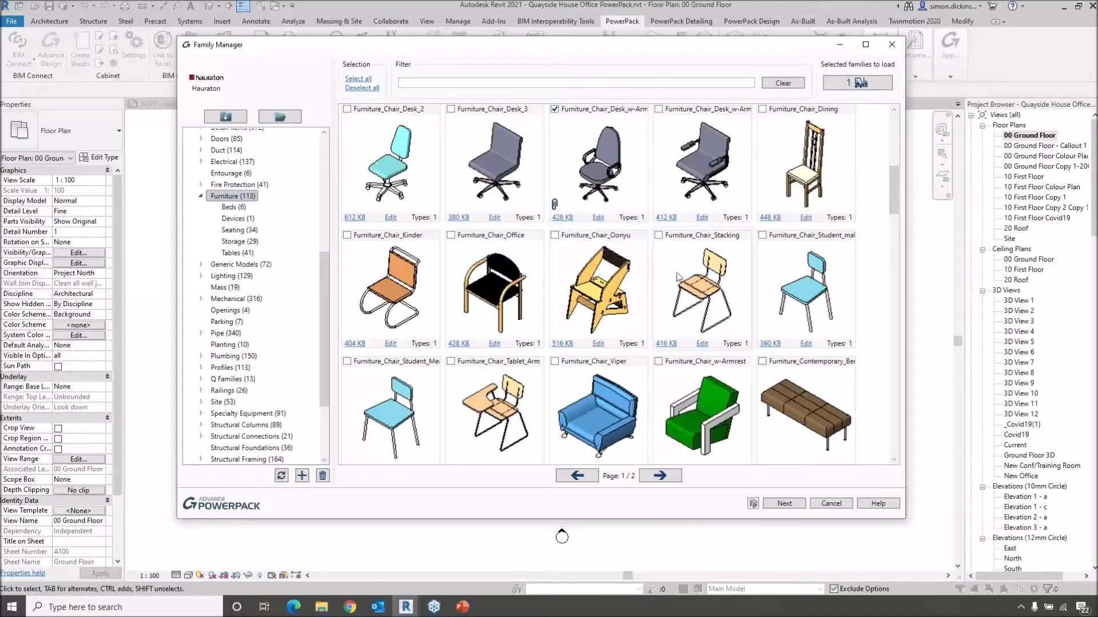
left_click(555, 110)
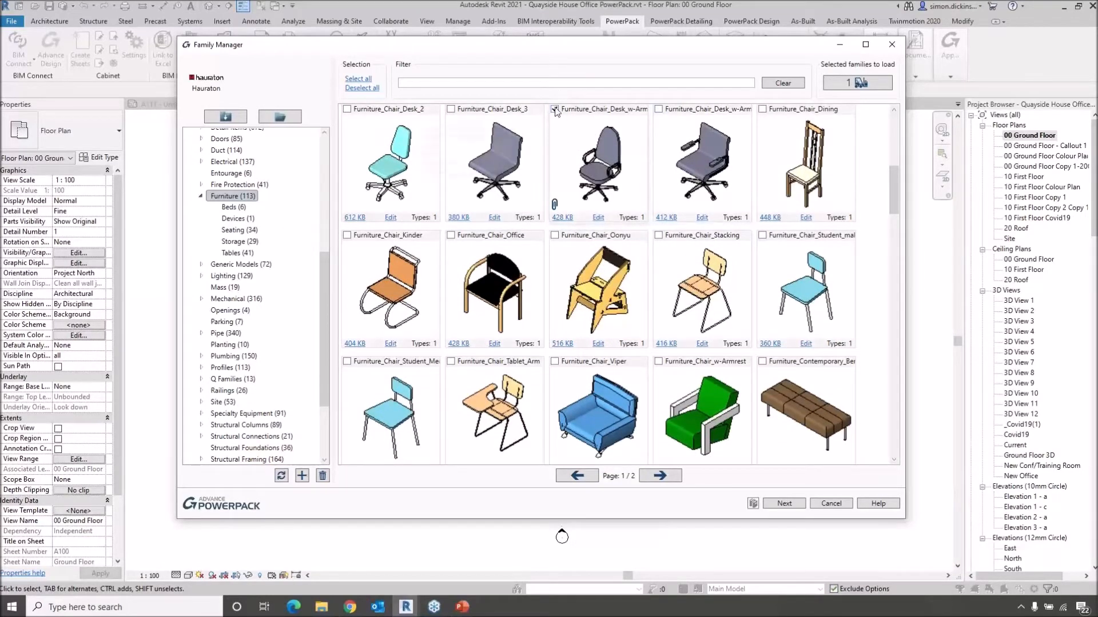
key("ctrl")
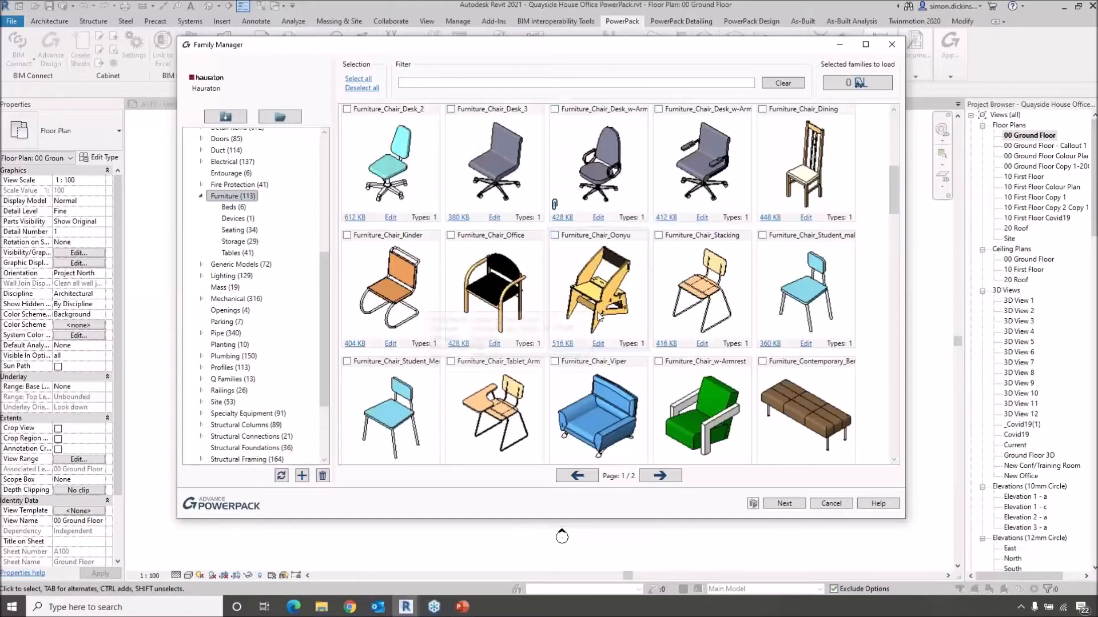
key("ctrl")
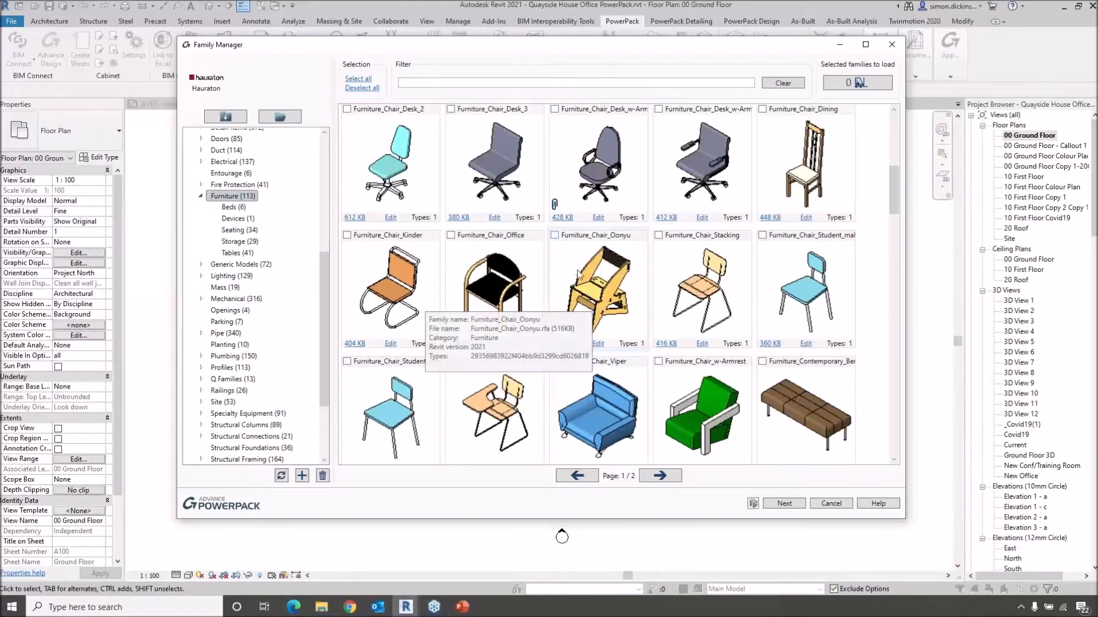
Mark the Furniture_Chair_Oonyu family for loading into the project
left_click(556, 238)
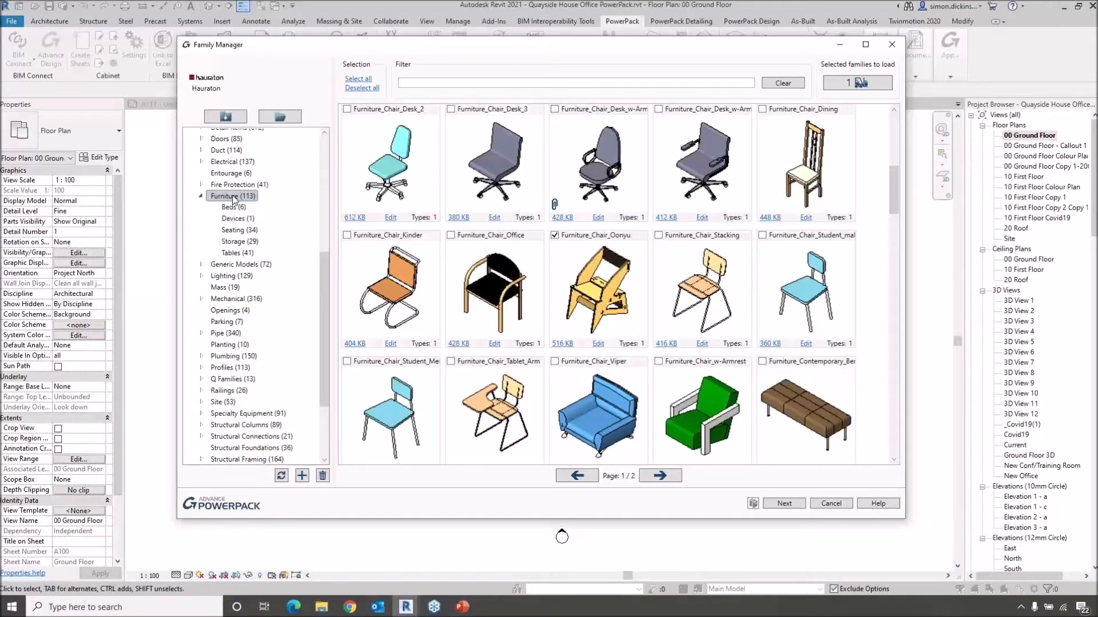
mouse_move(389, 45)
left_mouse_down()
mouse_move(394, 99)
mouse_move(399, 49)
left_mouse_up()
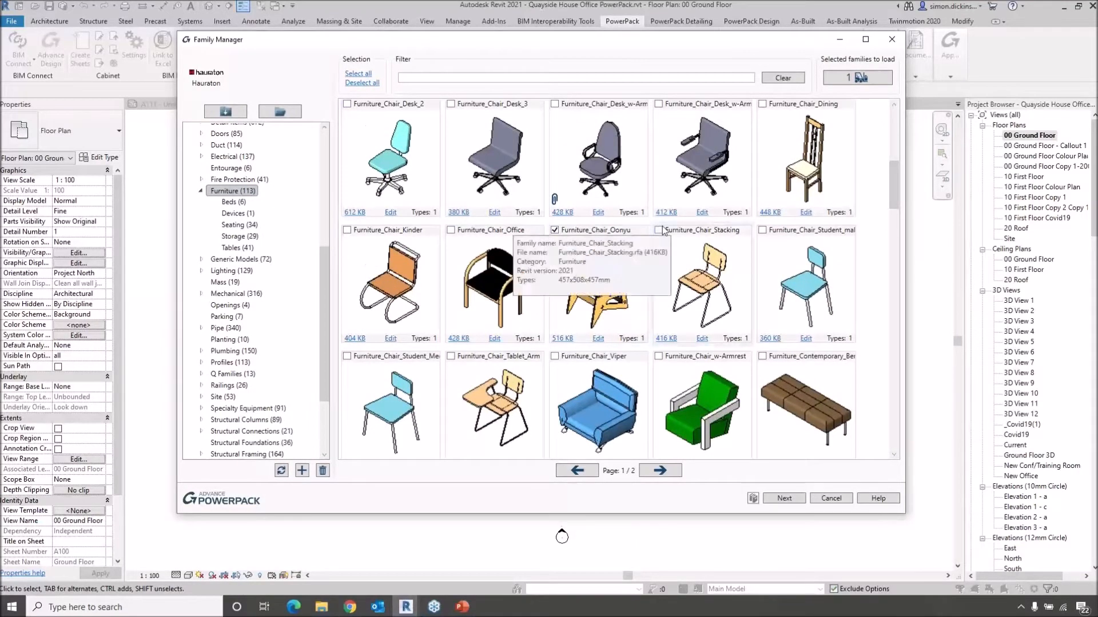
mouse_move(578, 321)
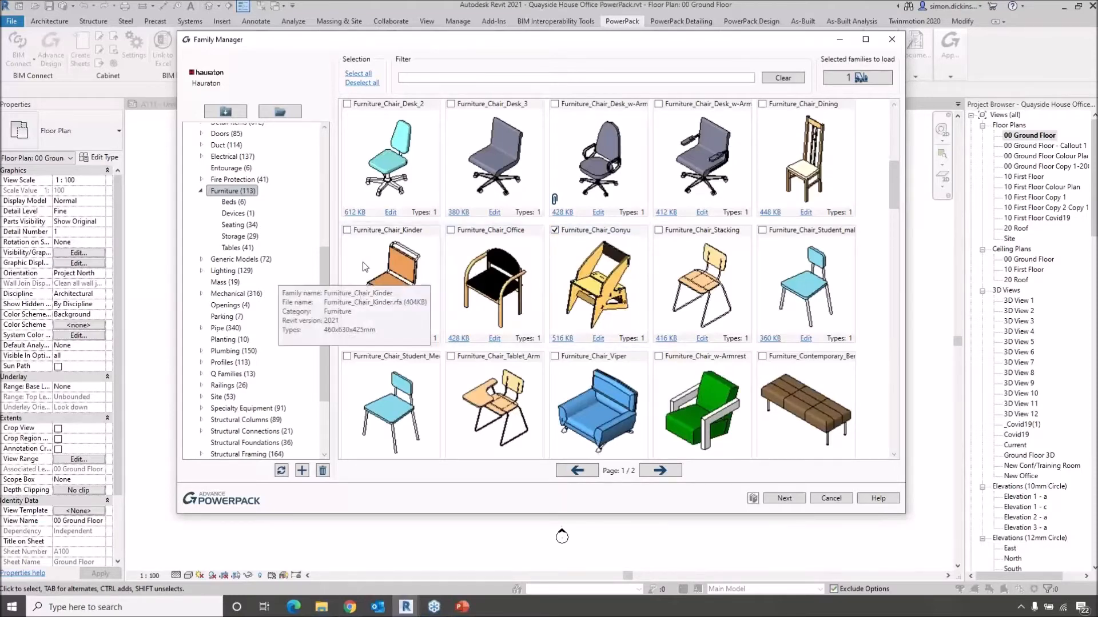
Display the Doors category of the Revit UK Content library and browse its door families
scroll(231, 169, "up", 2)
scroll(231, 169, "up", 2)
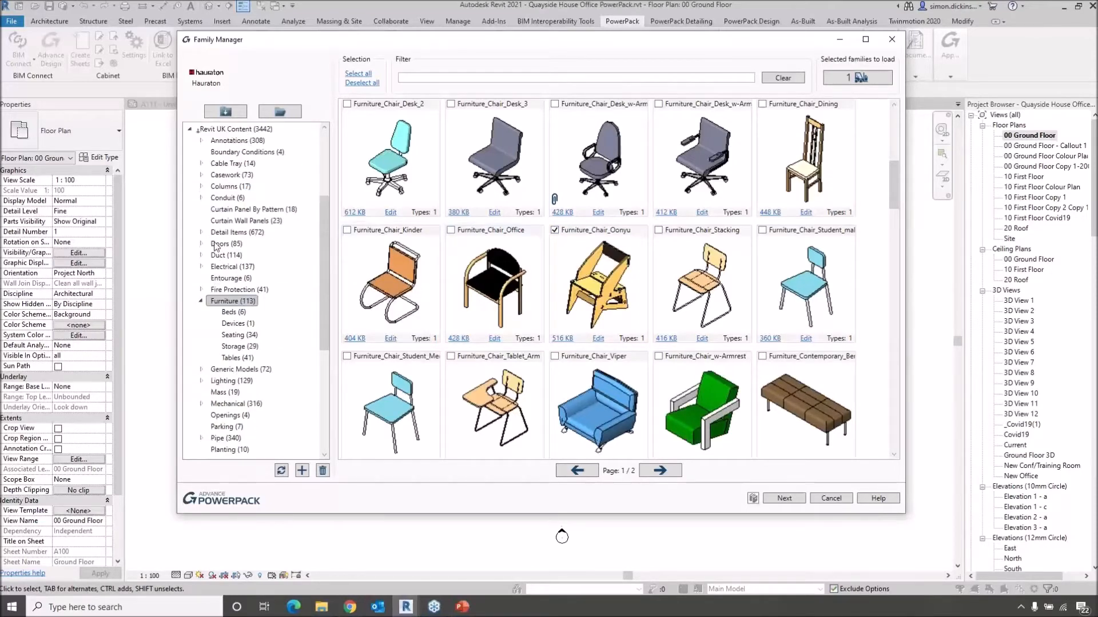
left_click(217, 244)
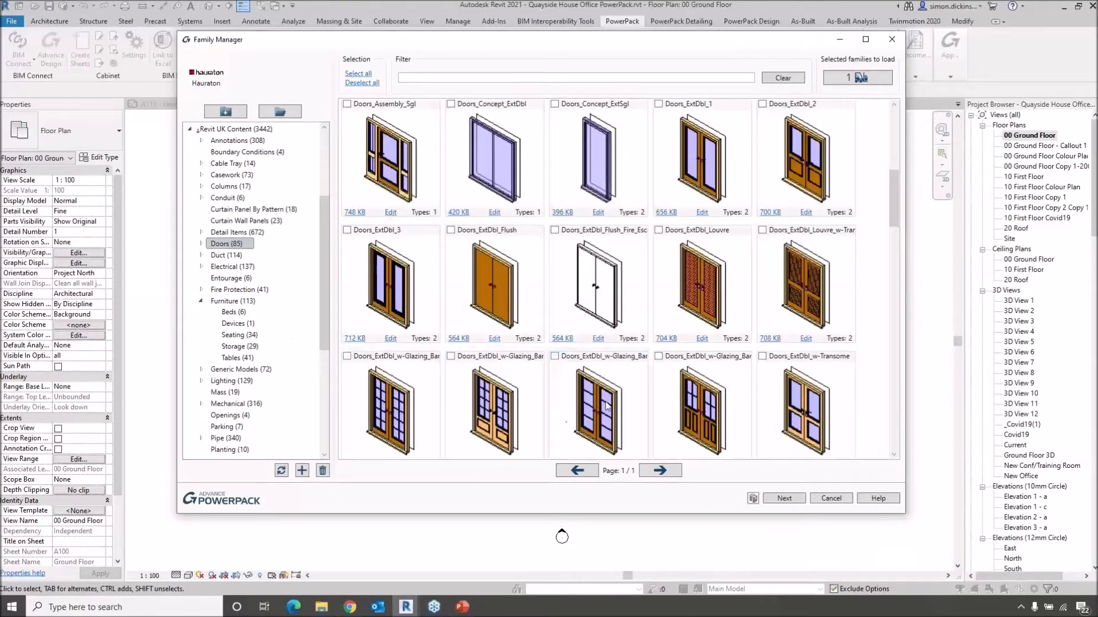
mouse_move(852, 362)
scroll(851, 286, "down", 4)
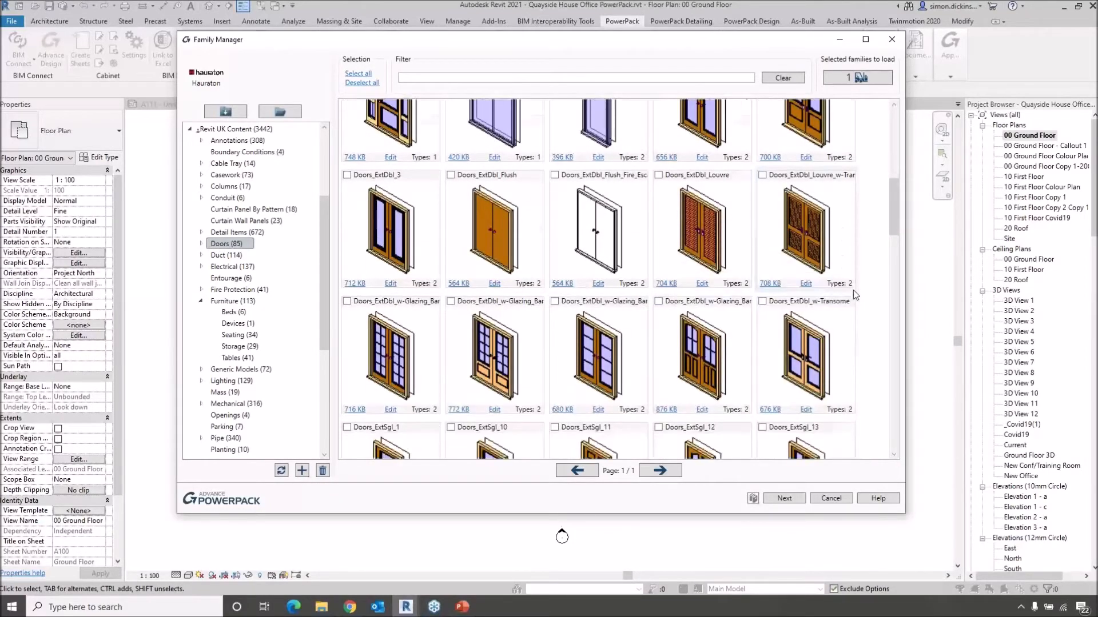
Go through the door families and mark Doors_IntSgl_4 from the Internal Doors subcategory for loading
scroll(853, 291, "down", 7)
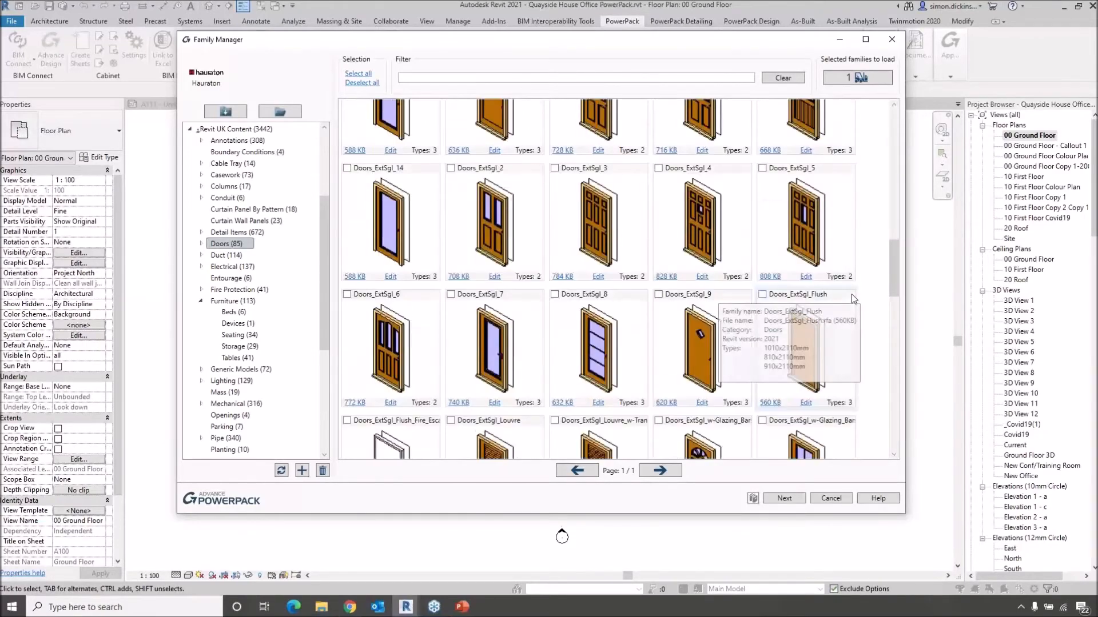
scroll(855, 289, "down", 7)
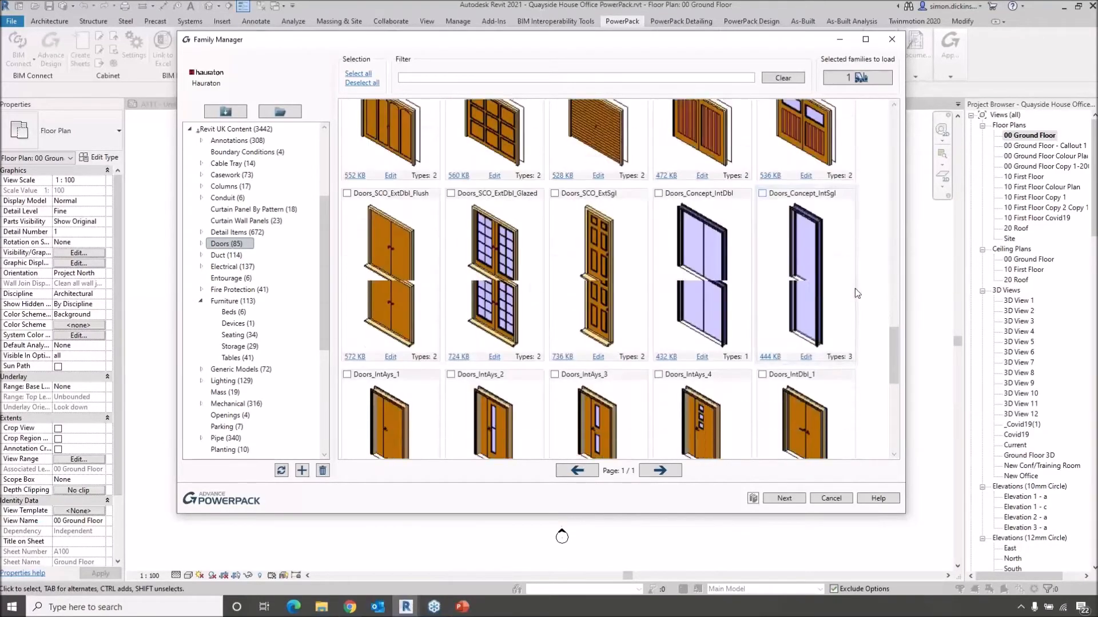
left_click(201, 243)
left_click(252, 279)
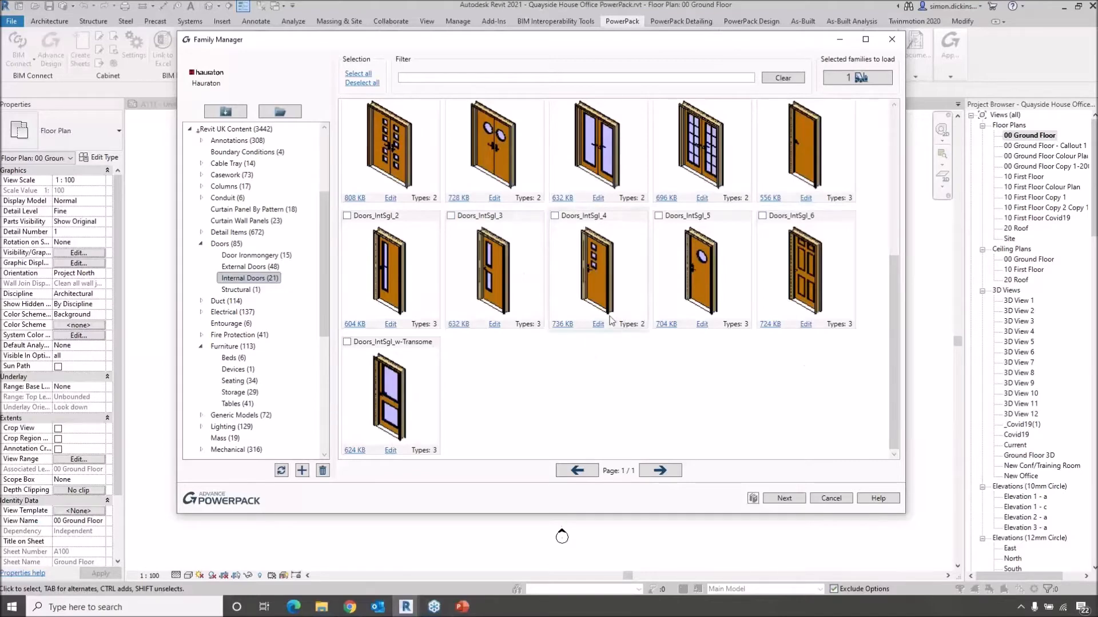
mouse_move(600, 289)
left_click(554, 216)
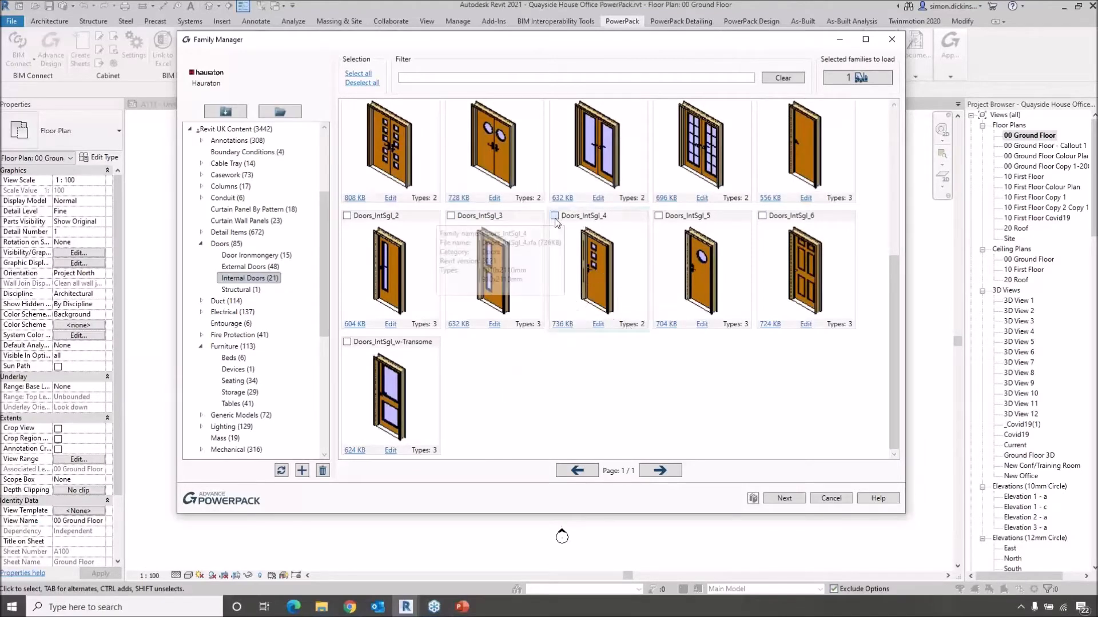
Display the Windows category of the Revit UK Content library and mark Windows_Dbl_Swept_Head for loading
left_click_drag(324, 275, 334, 422)
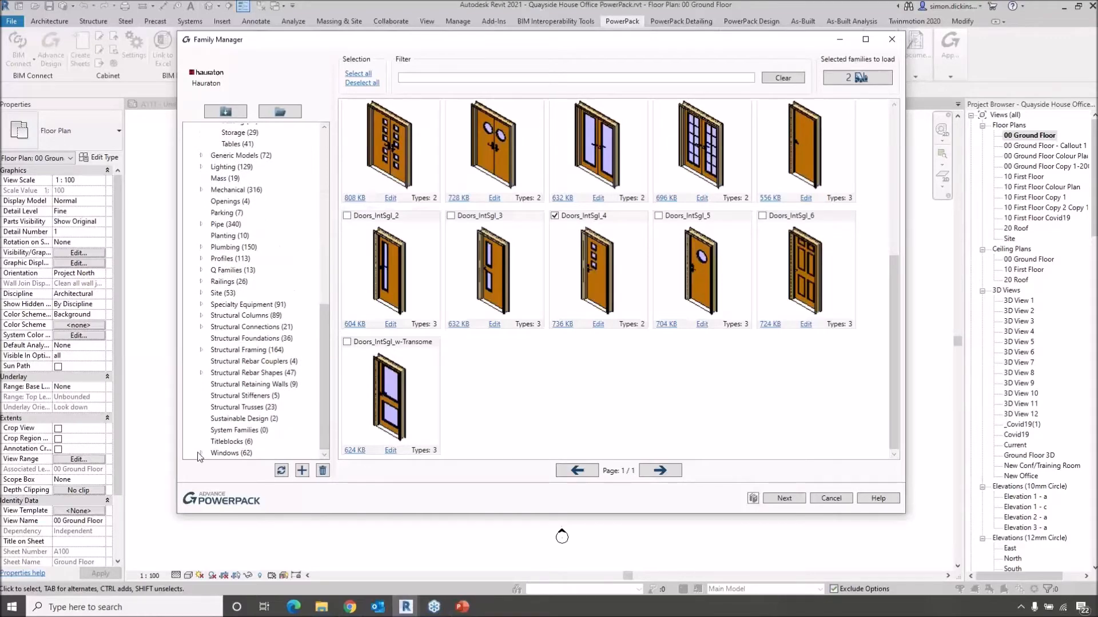
scroll(201, 456, "up", 3)
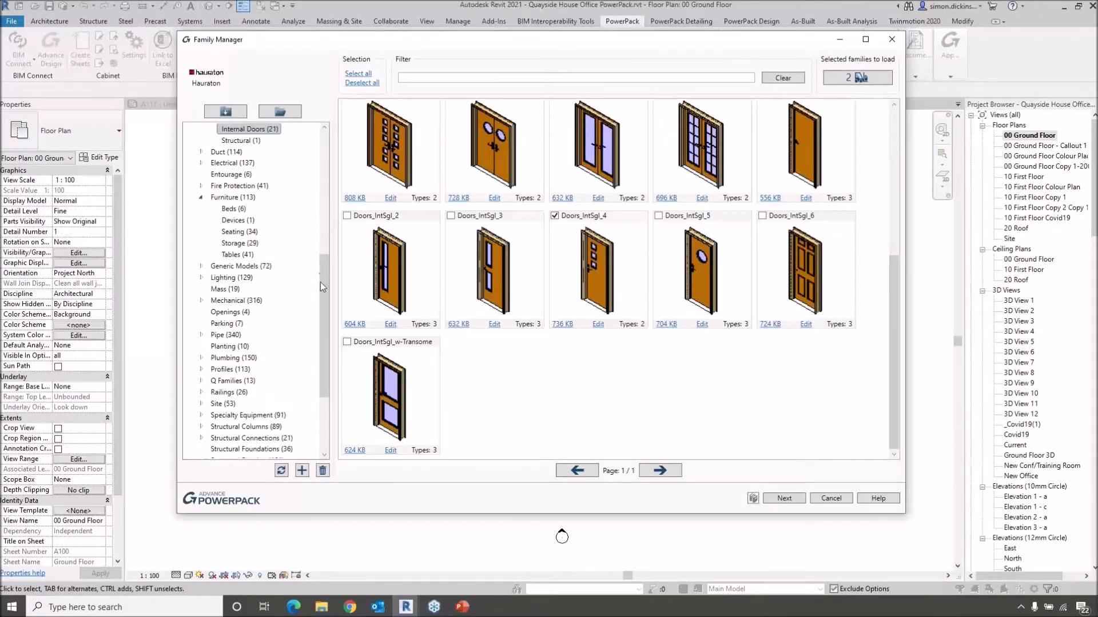
left_click_drag(325, 294, 318, 365)
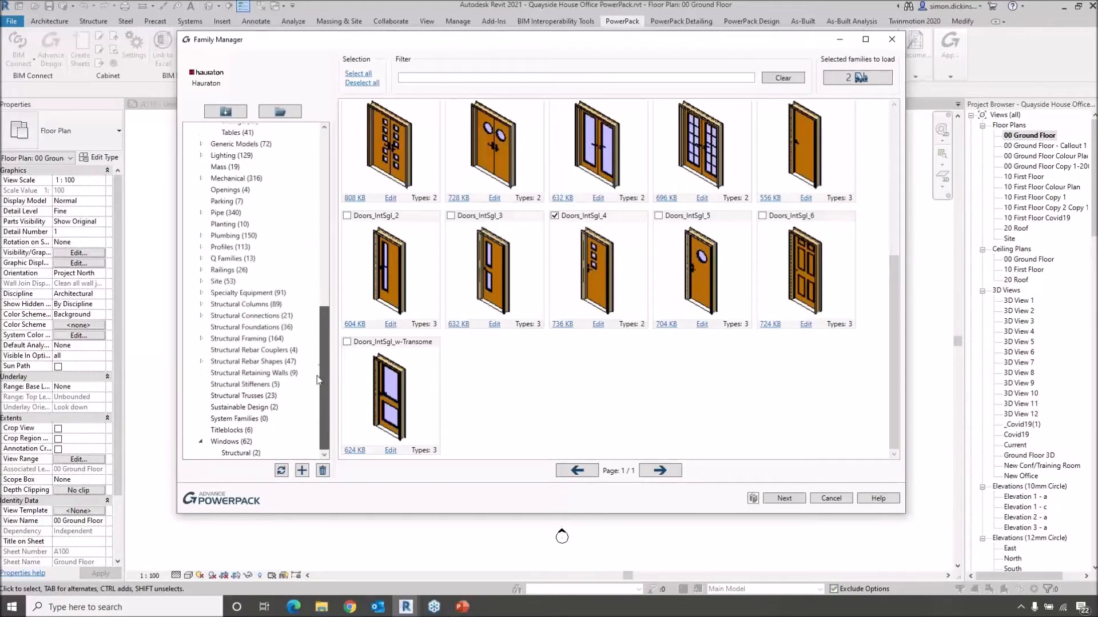
left_click(231, 441)
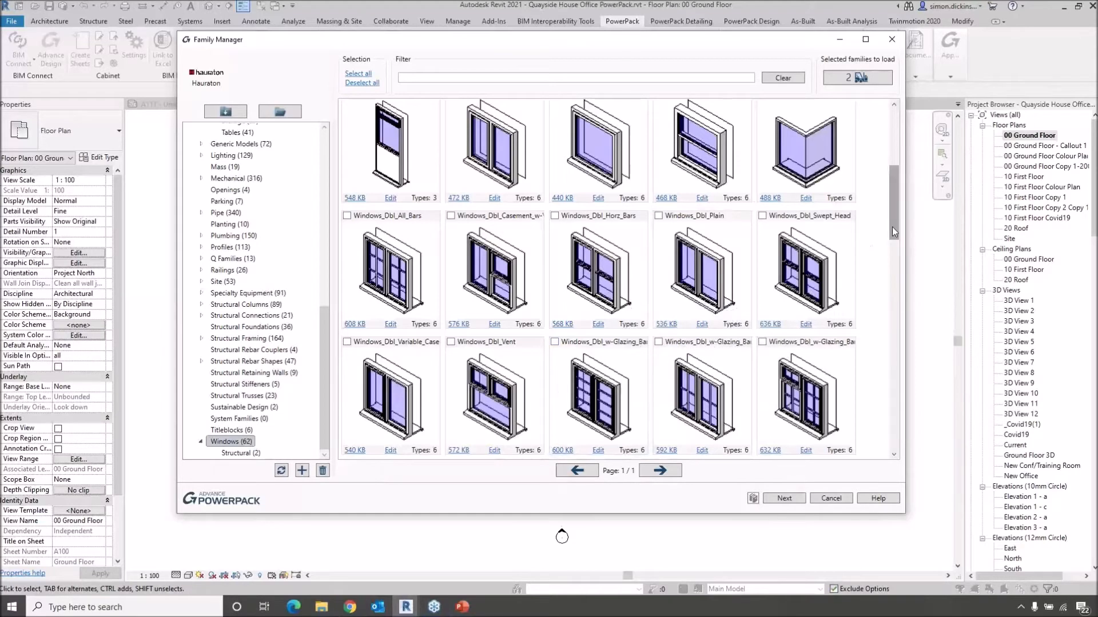
scroll(889, 251, "down", 2)
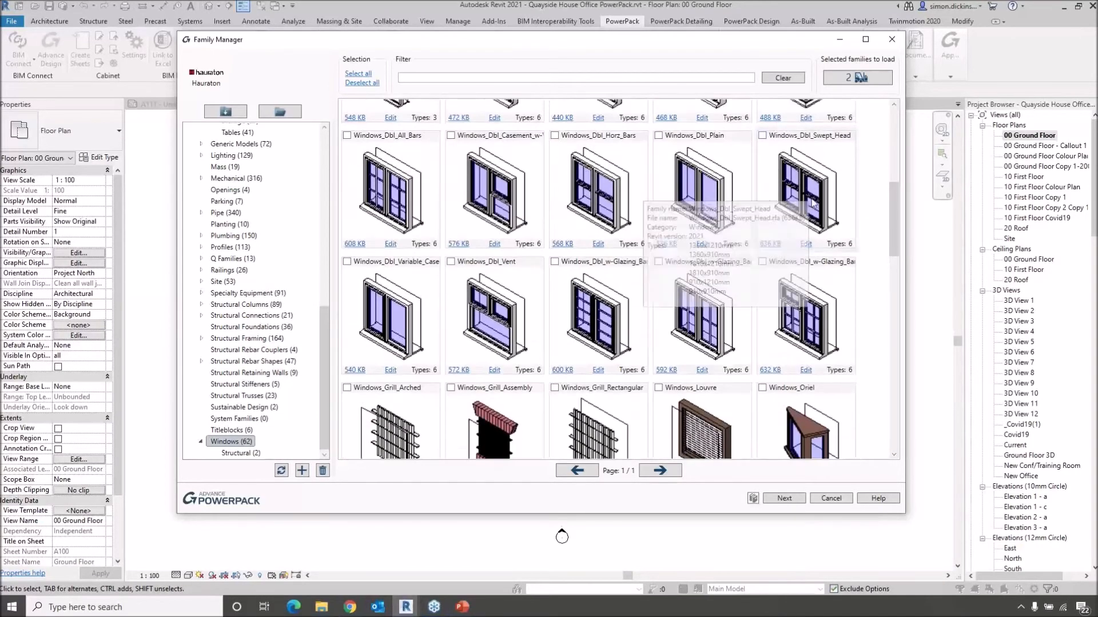
left_click(762, 136)
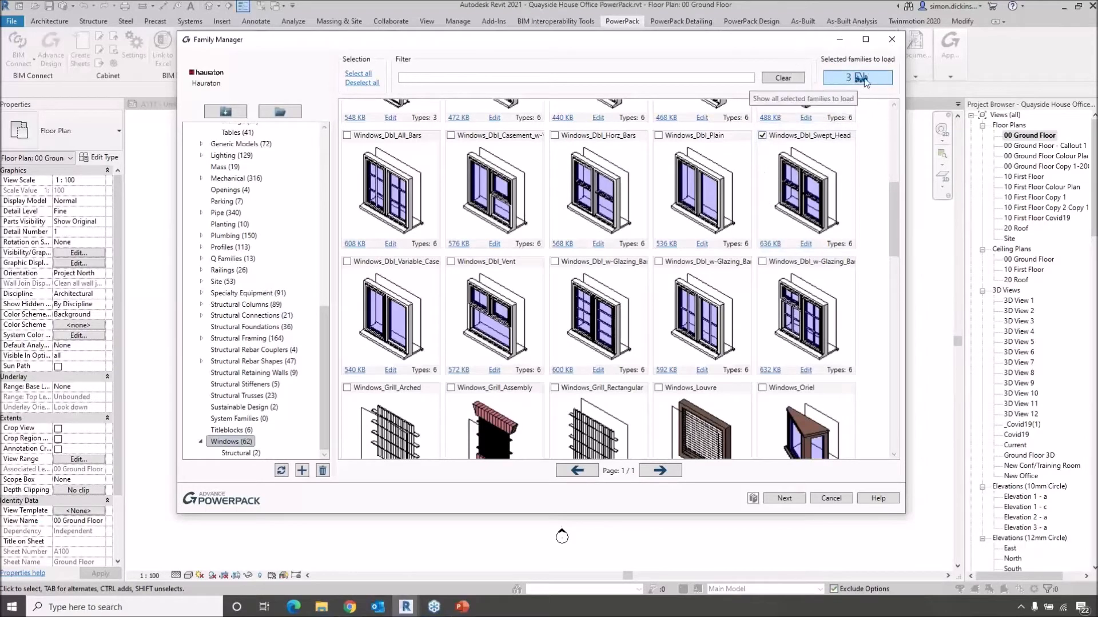
Review all families selected for loading and proceed to the selection of their types
key("ctrl")
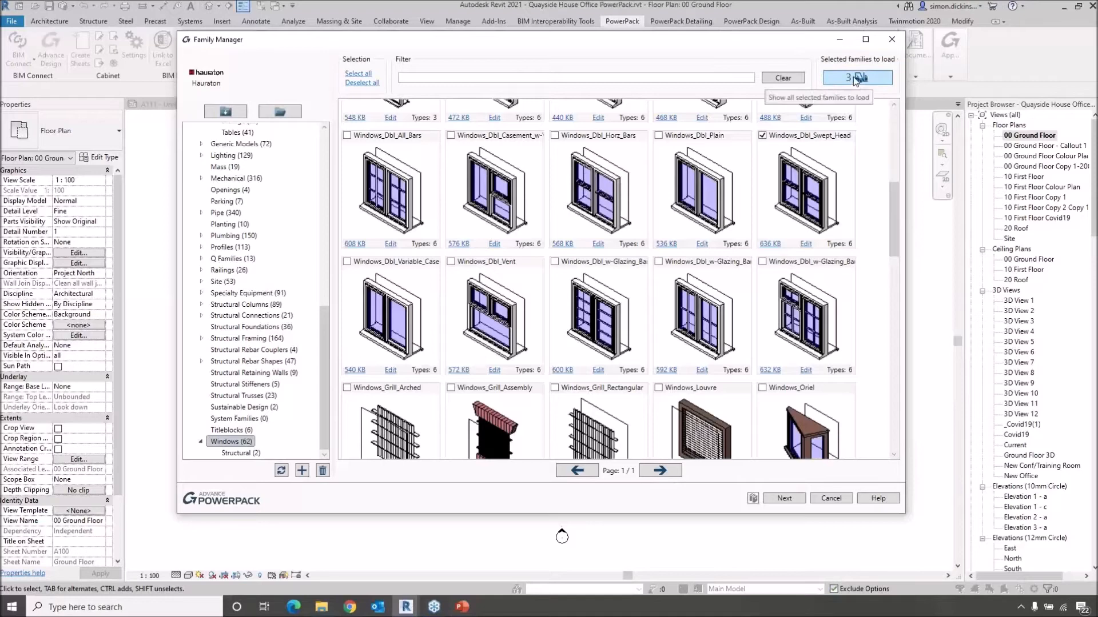
left_click(853, 78)
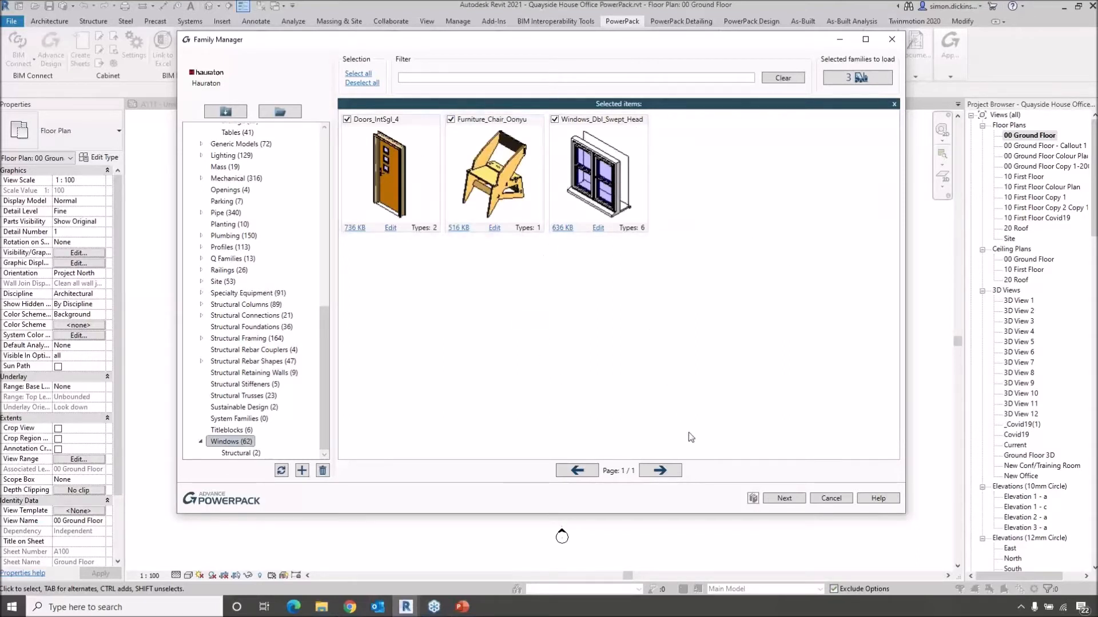
left_click(784, 499)
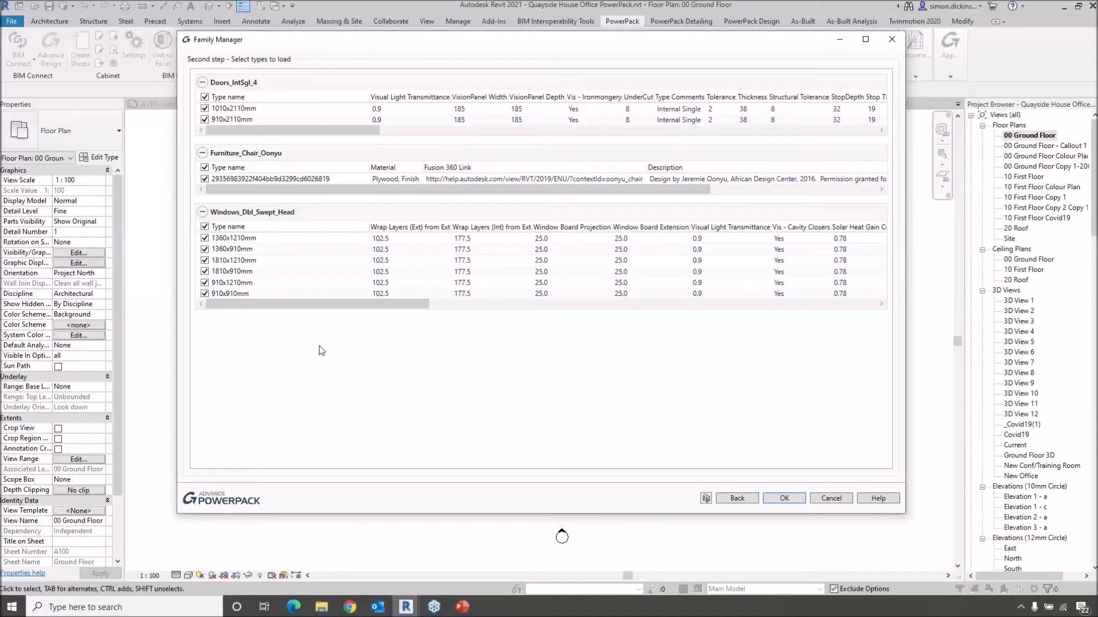
Exclude the 1810x910mm and 1360x910mm window types and the 1010x2110mm door type, and load the remaining types into the project
left_click(205, 272)
left_click(205, 249)
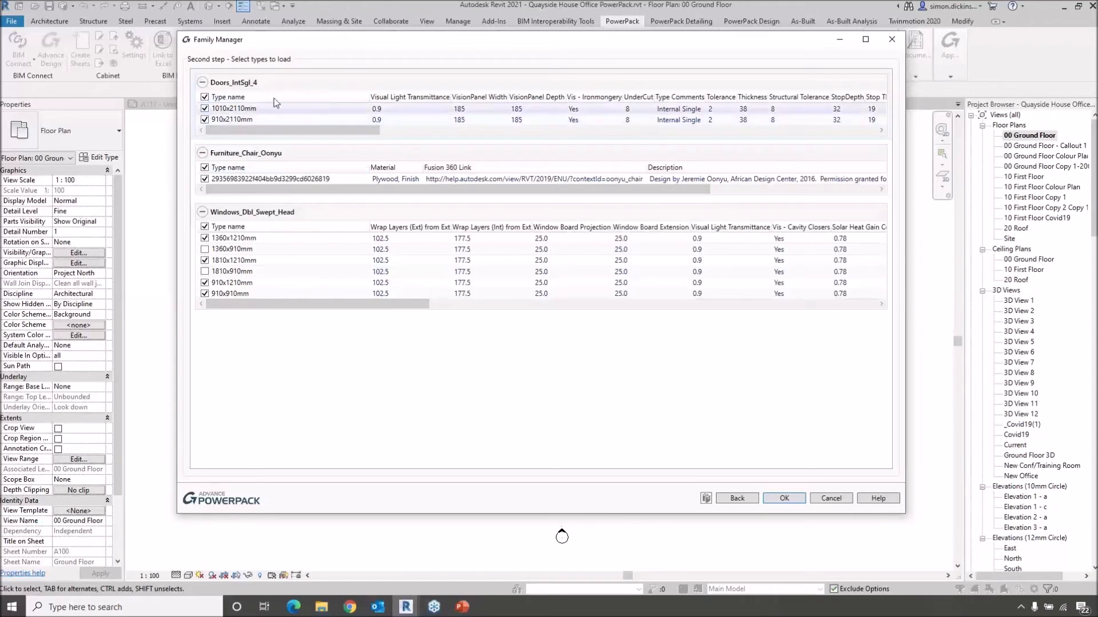
left_click(204, 108)
left_click(783, 498)
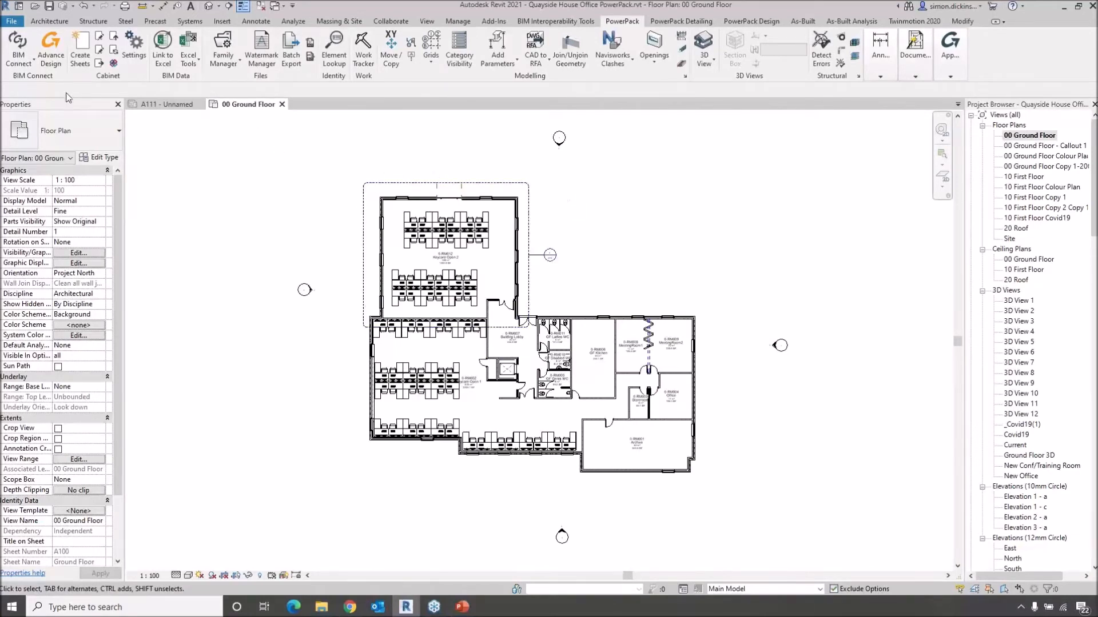
Start the Window tool and check which Windows_Dbl_Swept_Head types are available in the project
left_click(50, 21)
left_click(91, 49)
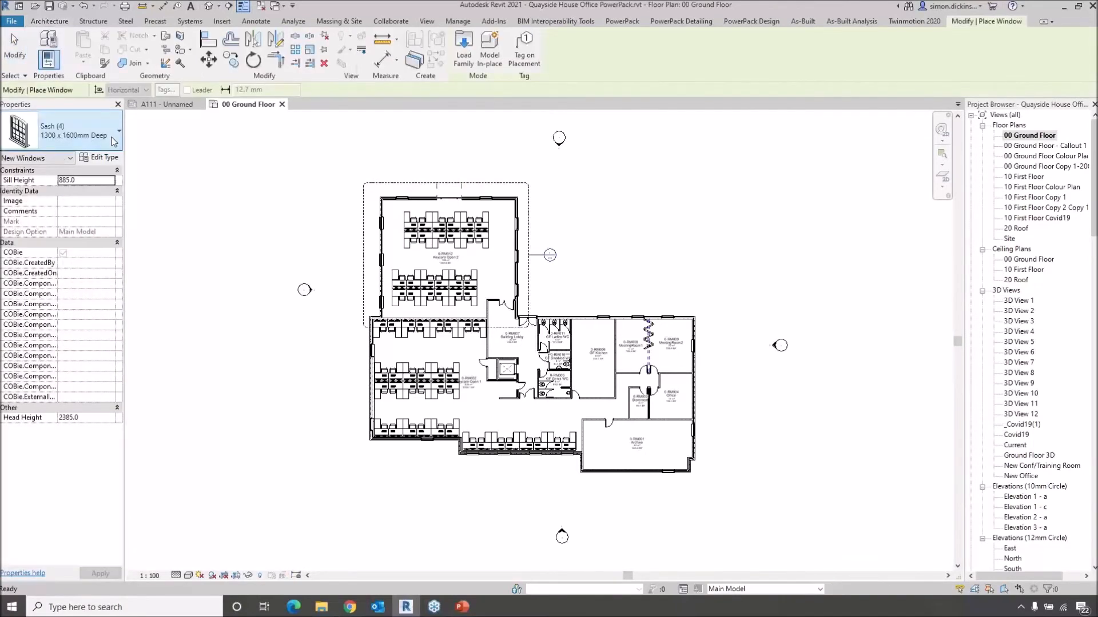
left_click(113, 142)
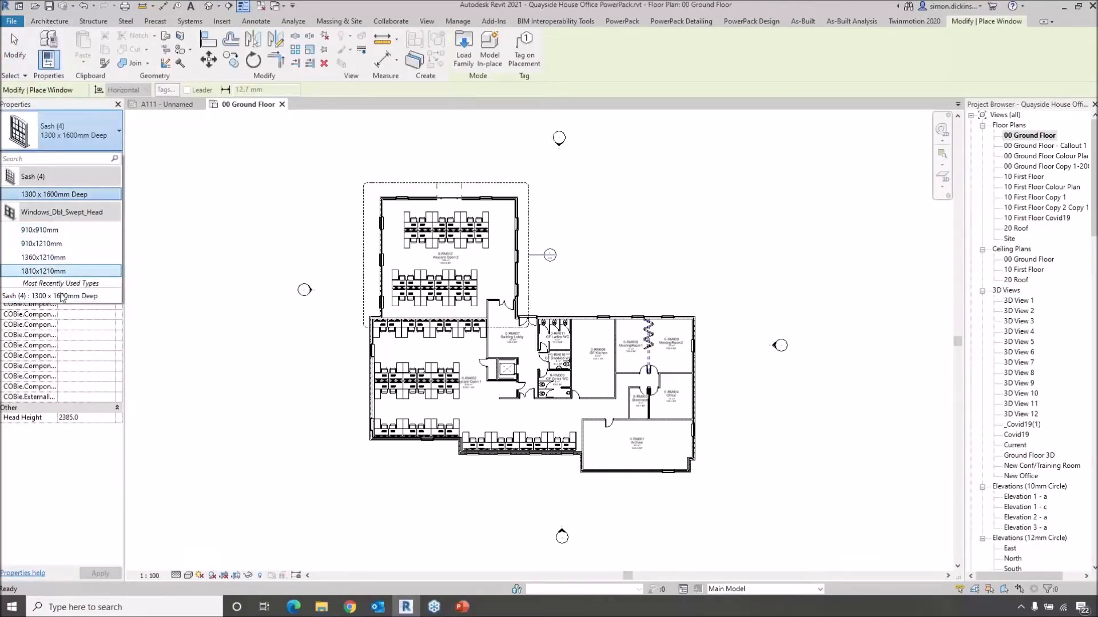
left_click(255, 182)
Start placing a component to check that Furniture_Chair_Oonyu is available, and leave the command without placing it
left_click(49, 21)
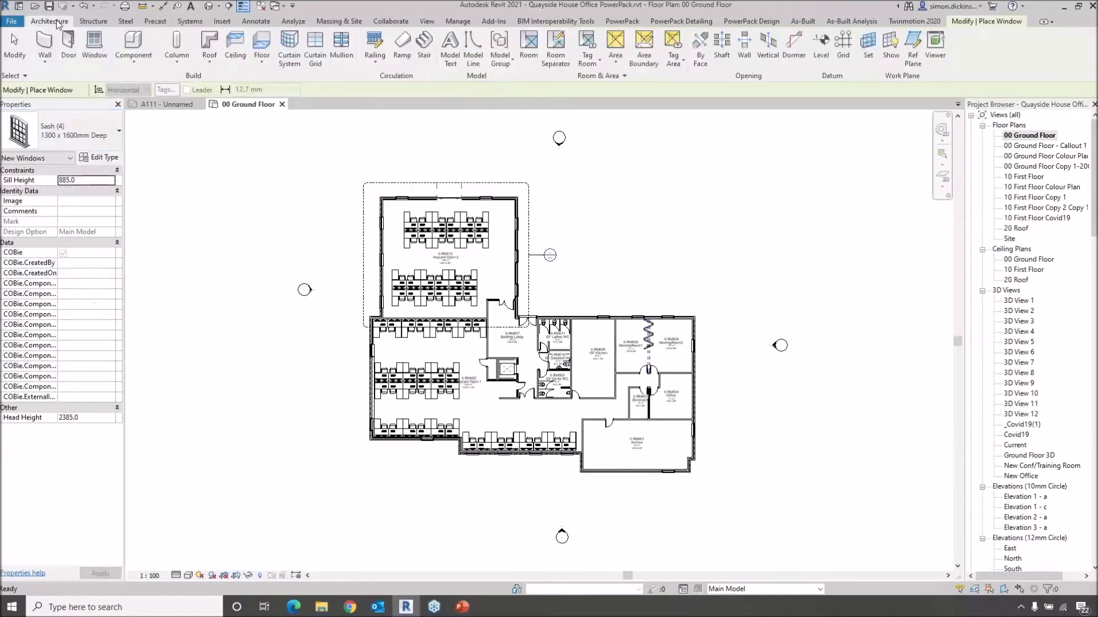
left_click(133, 46)
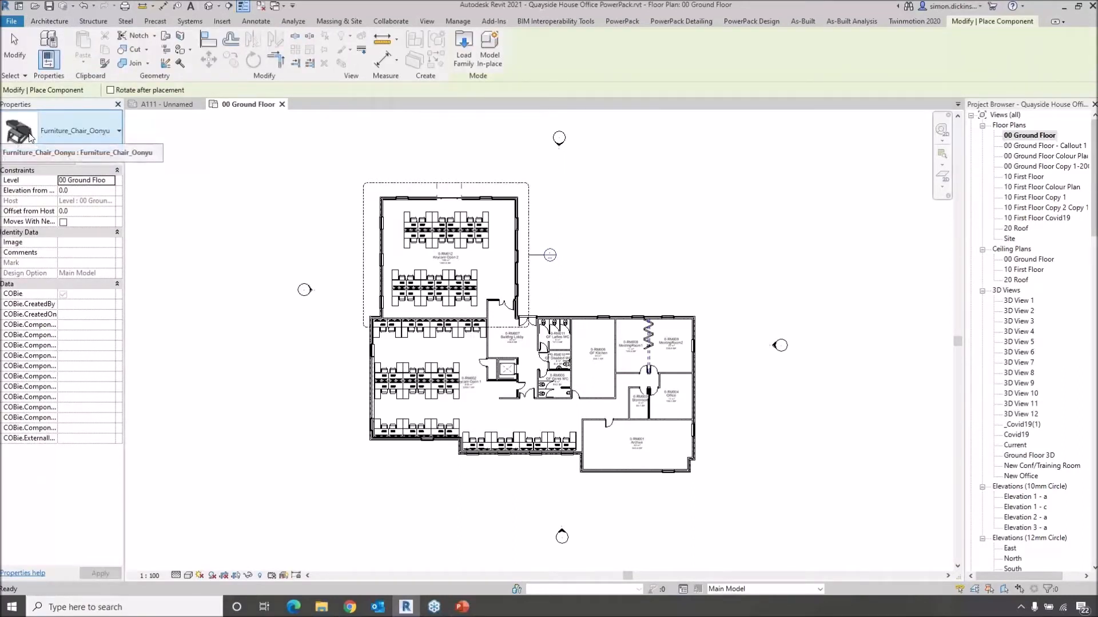
mouse_move(29, 134)
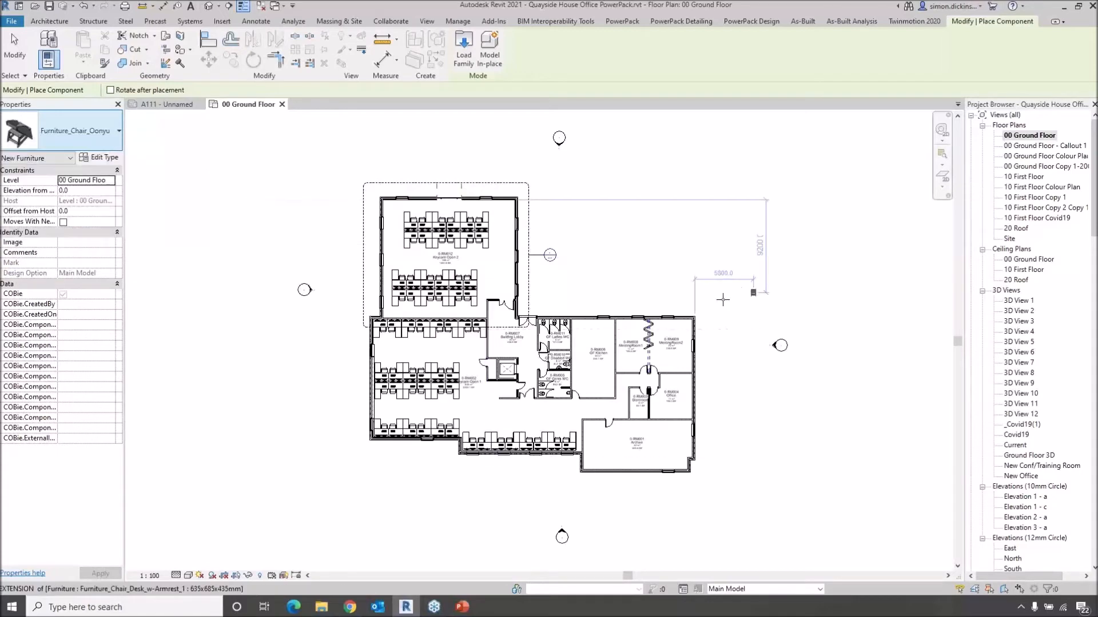
scroll(655, 276, "up", 1)
key("Escape")
key("Escape")
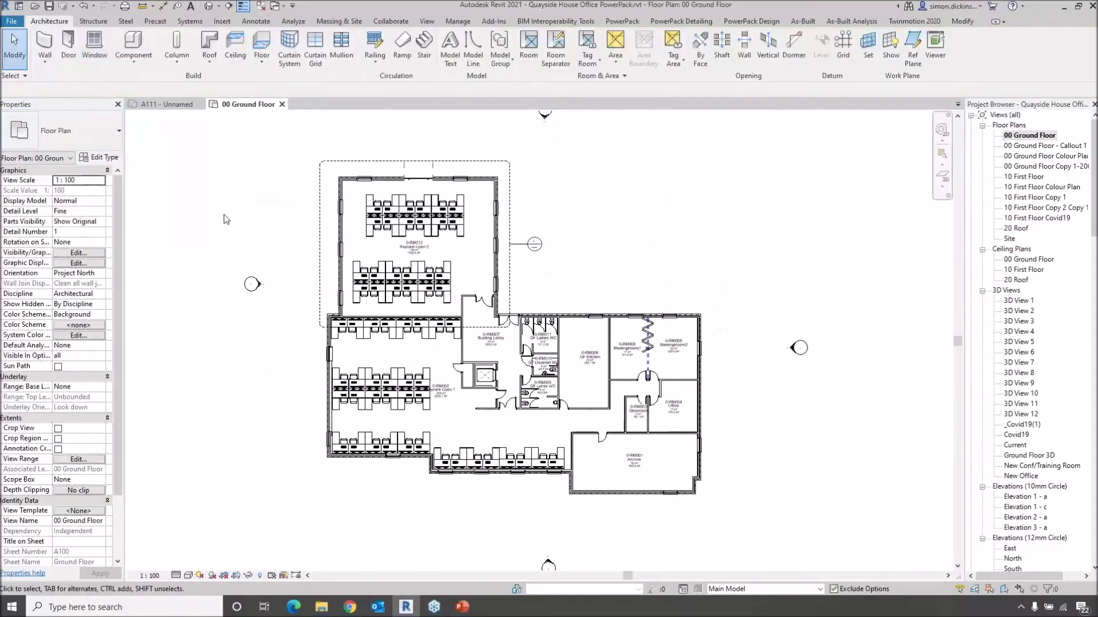
Reopen the Family Manager, start adding a new library folder and browse to the Powerpack folder's contents on Local Disk (C:)
left_click(622, 23)
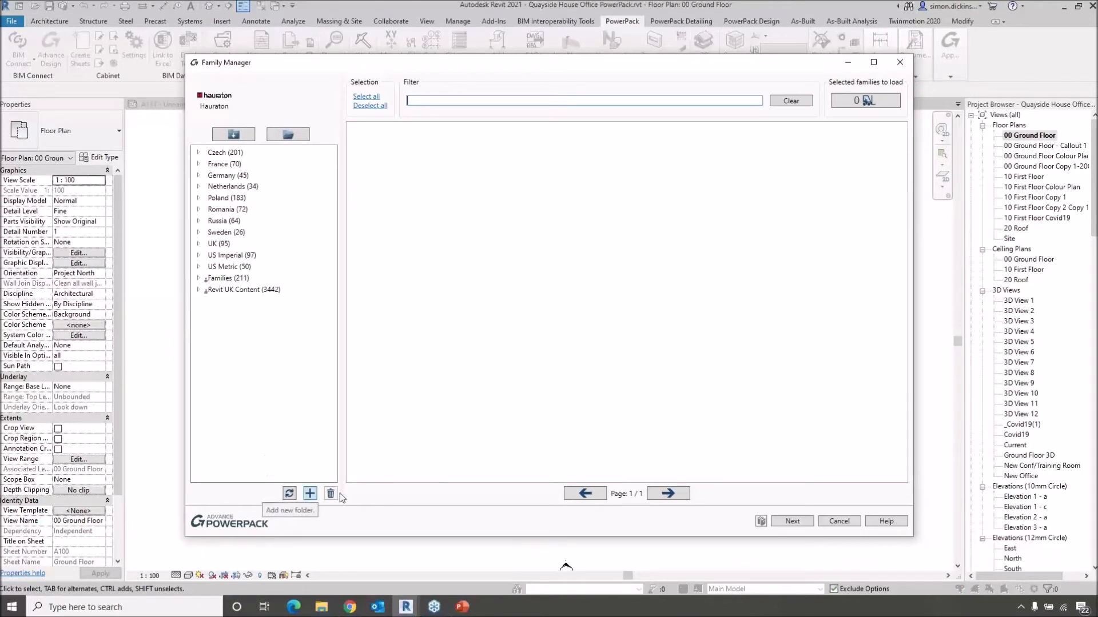
left_click(309, 493)
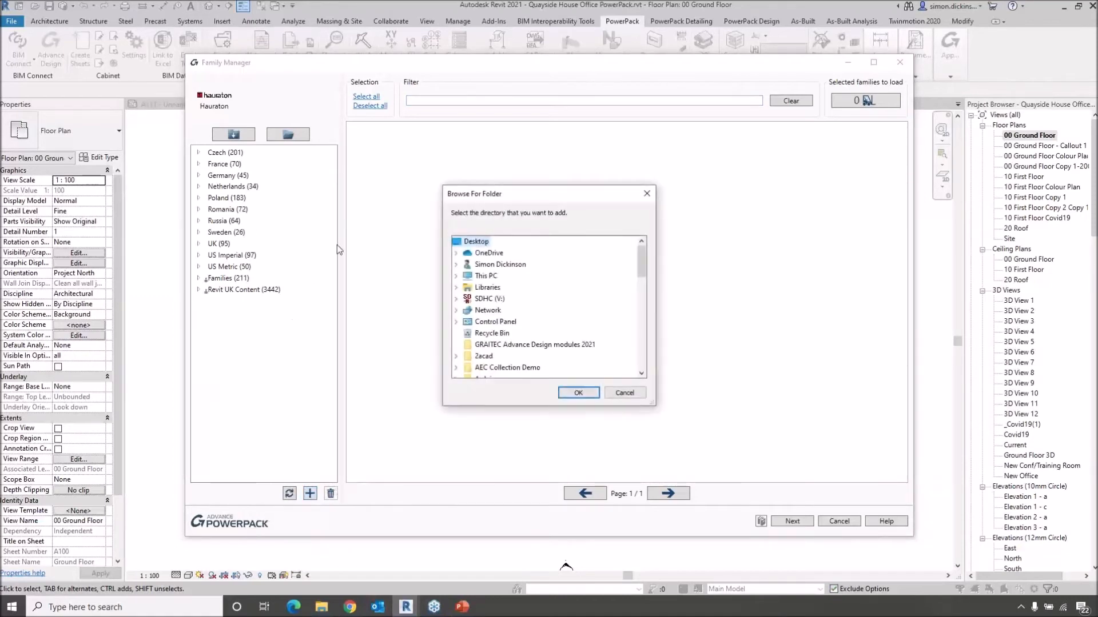
double_click(467, 279)
scroll(488, 315, "down", 1)
scroll(488, 316, "down", 1)
left_click(467, 253)
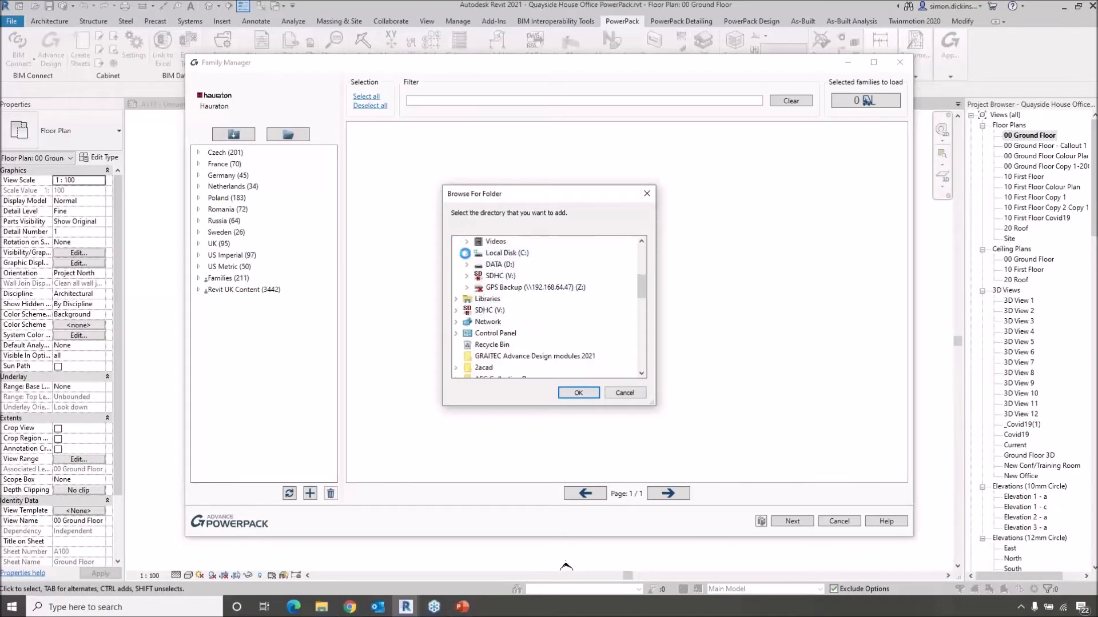
scroll(534, 276, "down", 6)
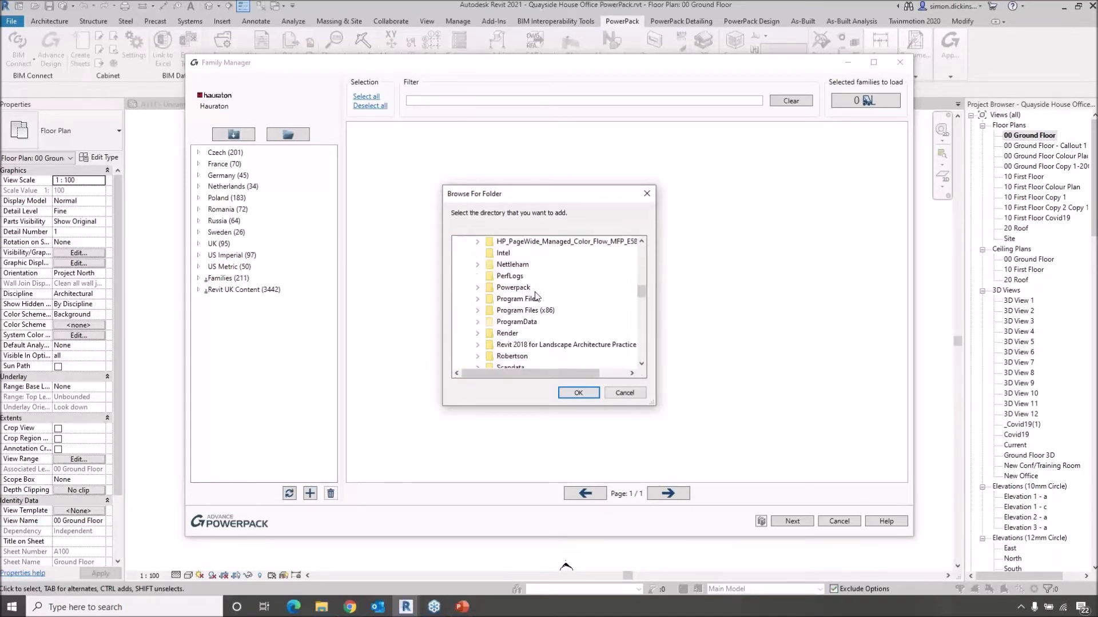
left_click(477, 288)
scroll(572, 301, "down", 1)
scroll(570, 303, "down", 2)
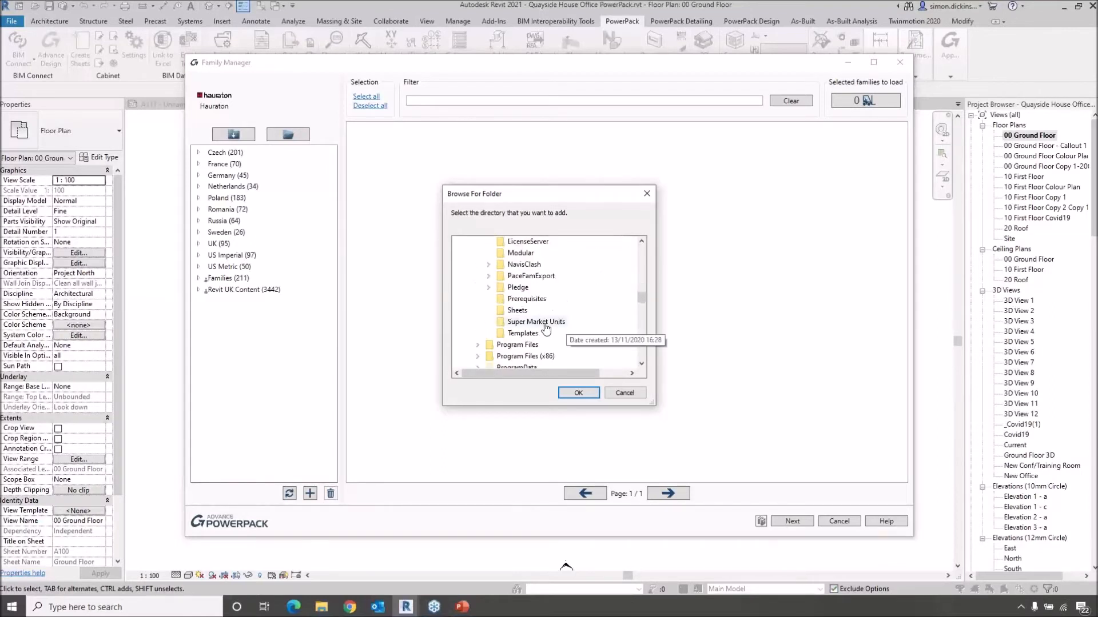
Add the Super Market Units folder as a library with its backup files removed, view its families and close the Family Manager
left_click(536, 322)
left_click(578, 394)
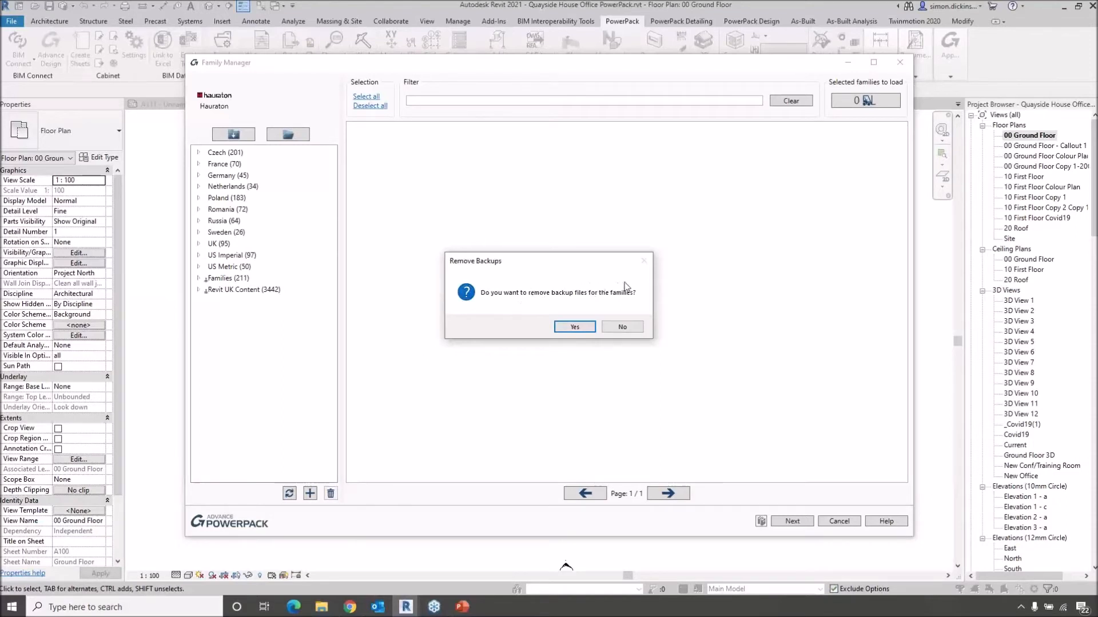
left_click(580, 325)
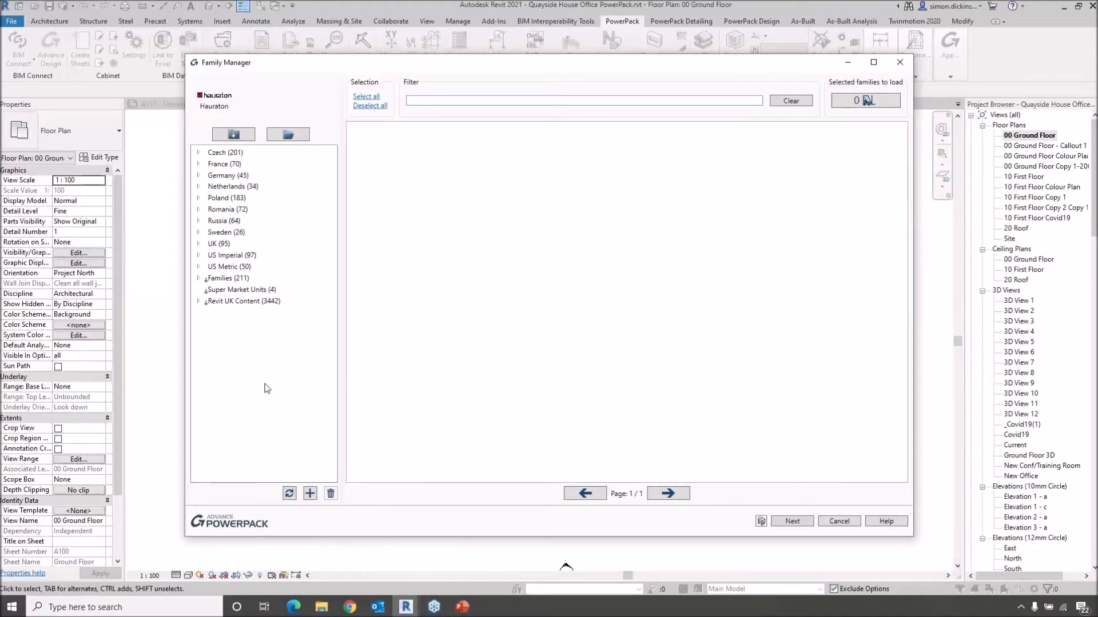
left_click(239, 290)
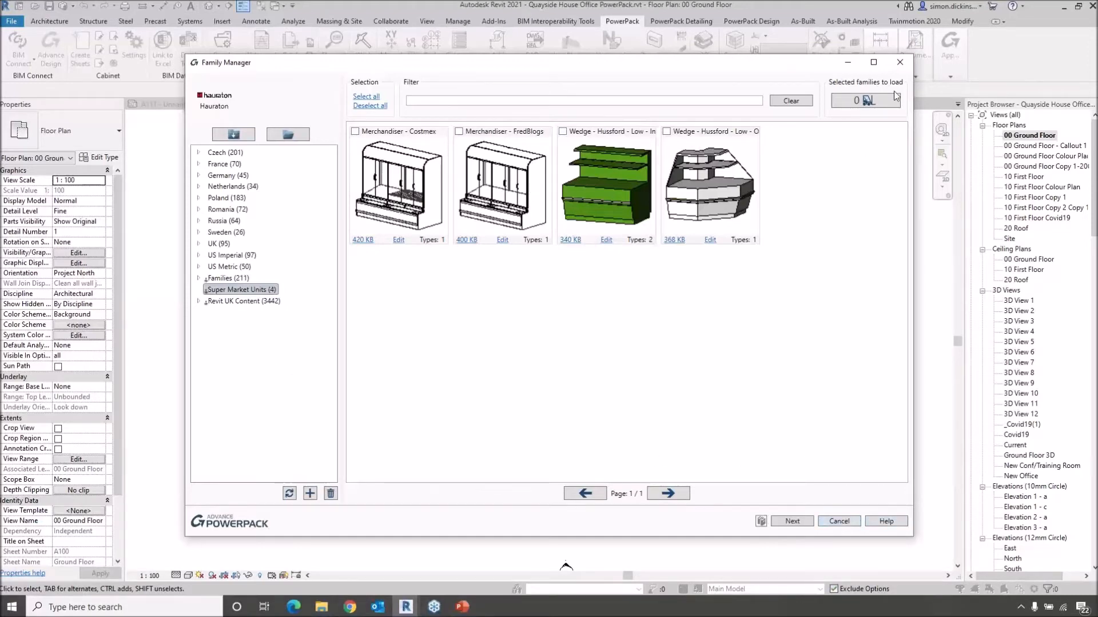
left_click(840, 522)
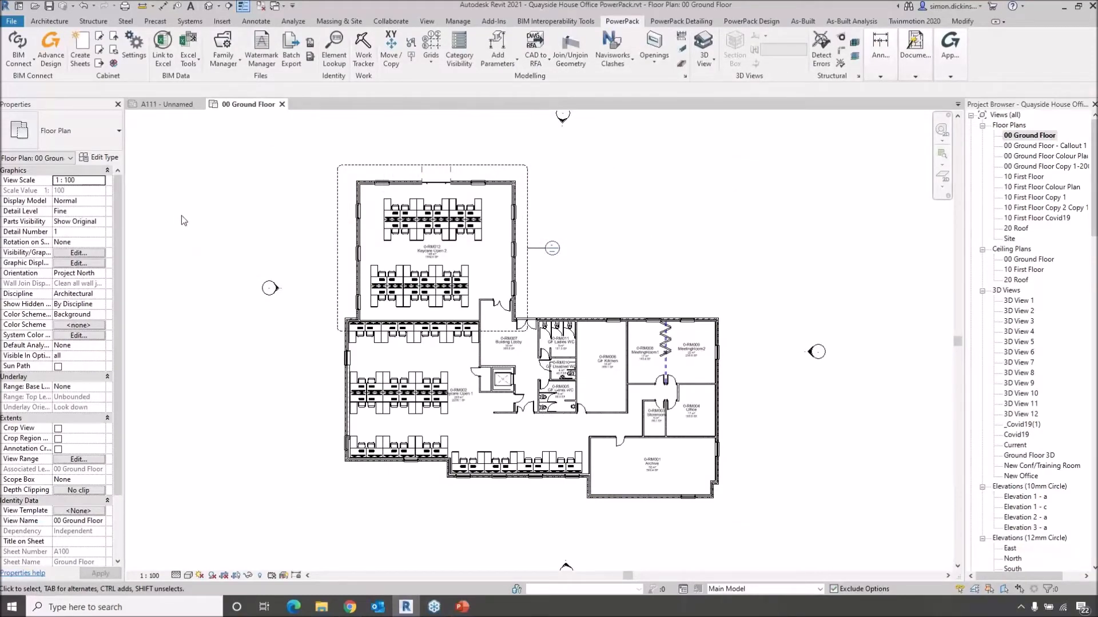
Open the File Updater and move its dialog clear of the lower part of the floor plan
left_click(226, 68)
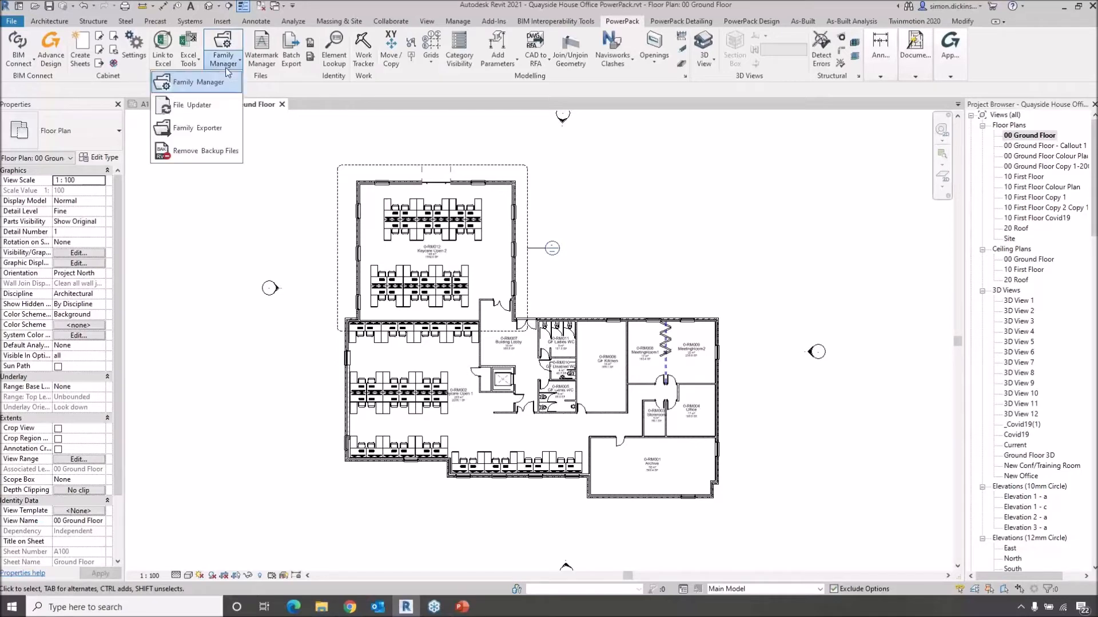
left_click(204, 104)
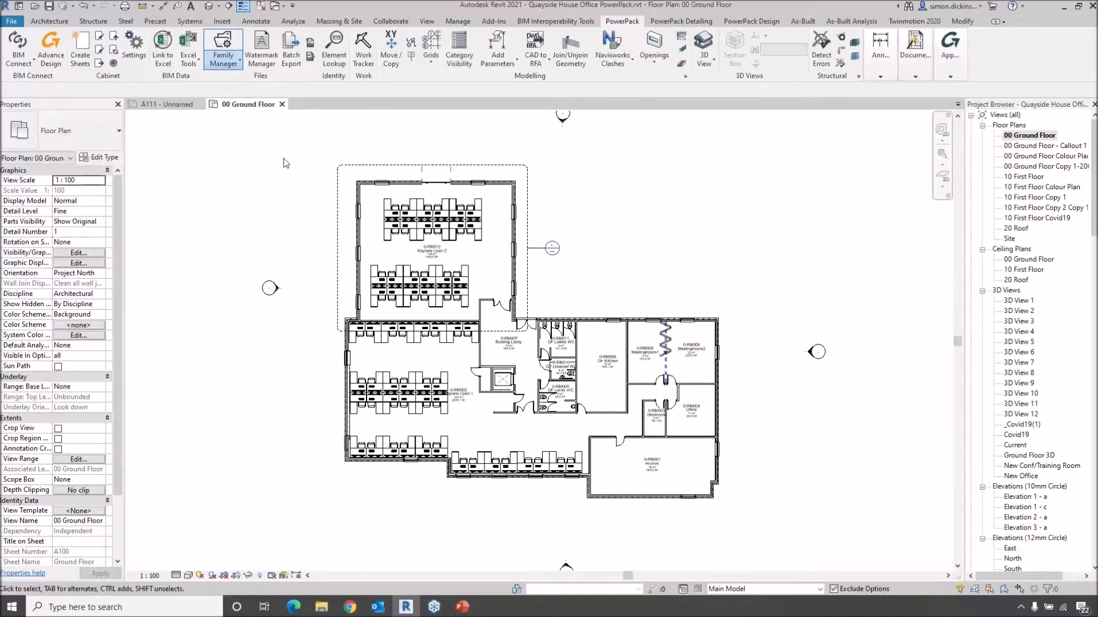
left_click_drag(550, 237, 535, 182)
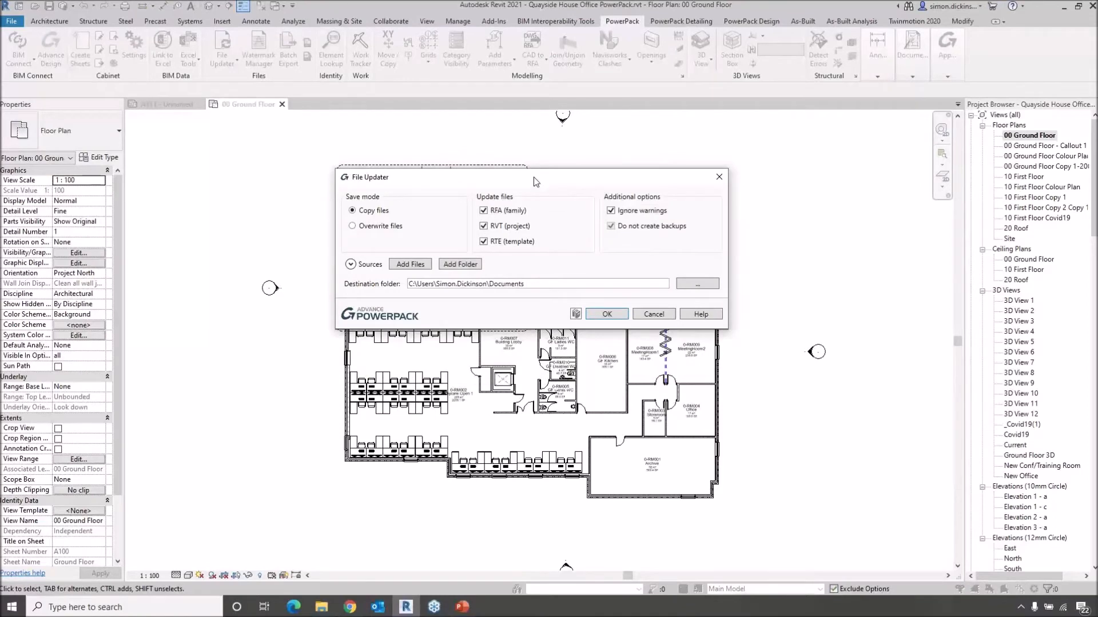
left_click_drag(517, 181, 498, 162)
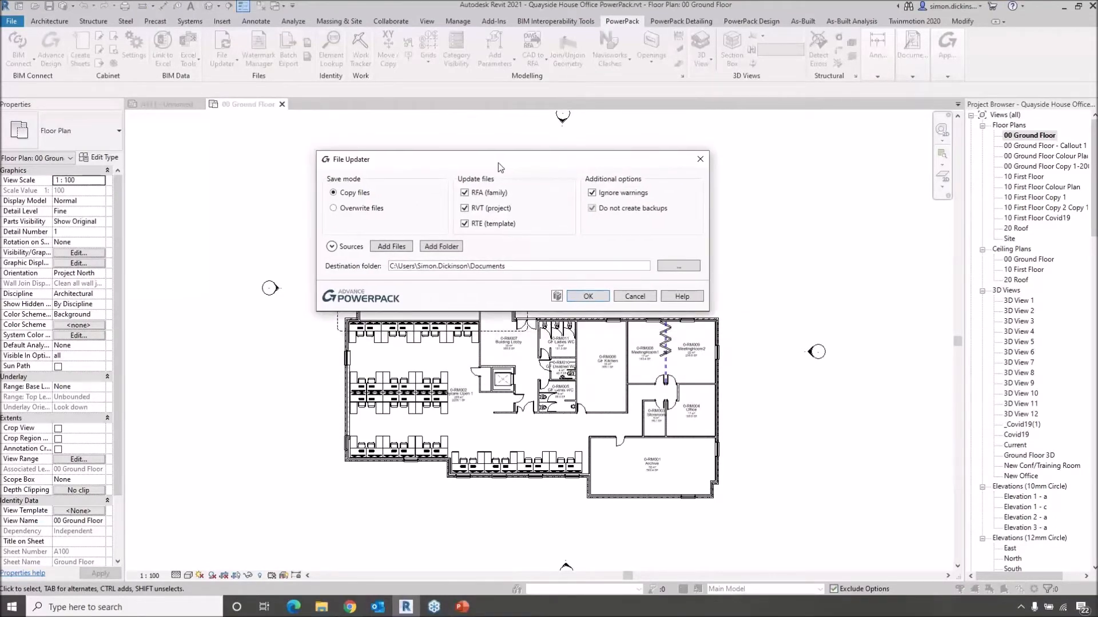
Set the File Updater's destination folder to C:\Powerpack\Export\Doors
left_click(679, 266)
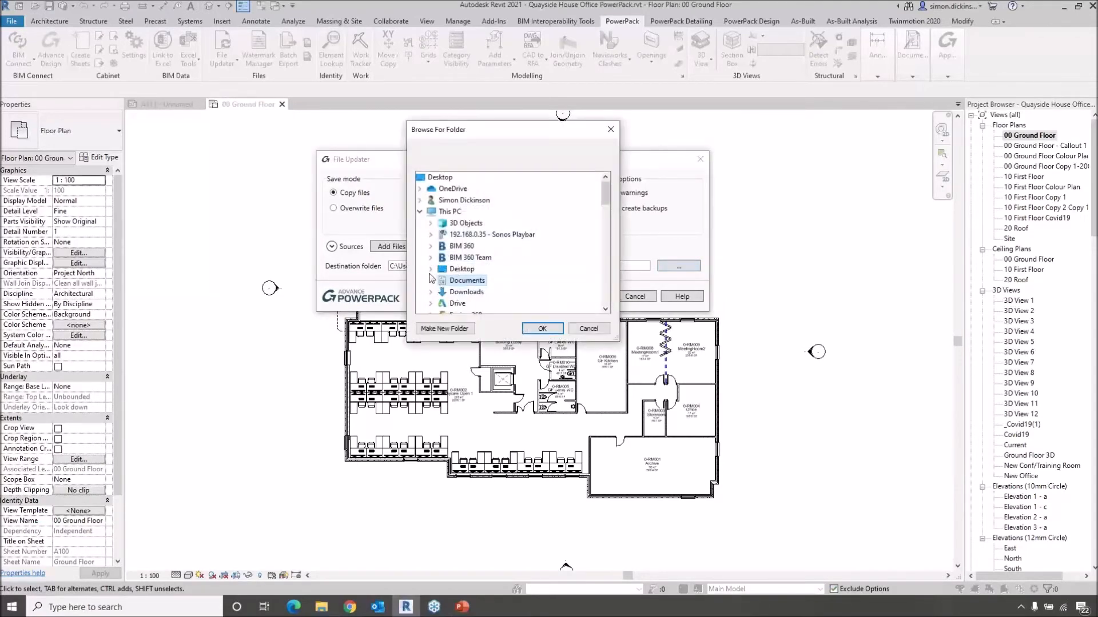
scroll(436, 280, "down", 3)
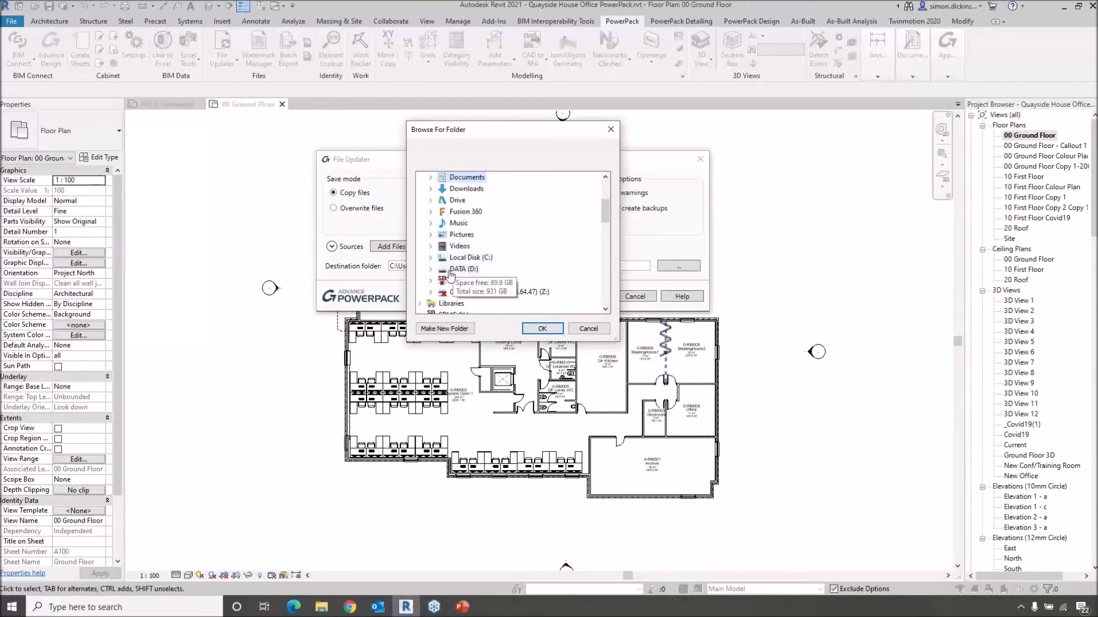
scroll(491, 240, "down", 5)
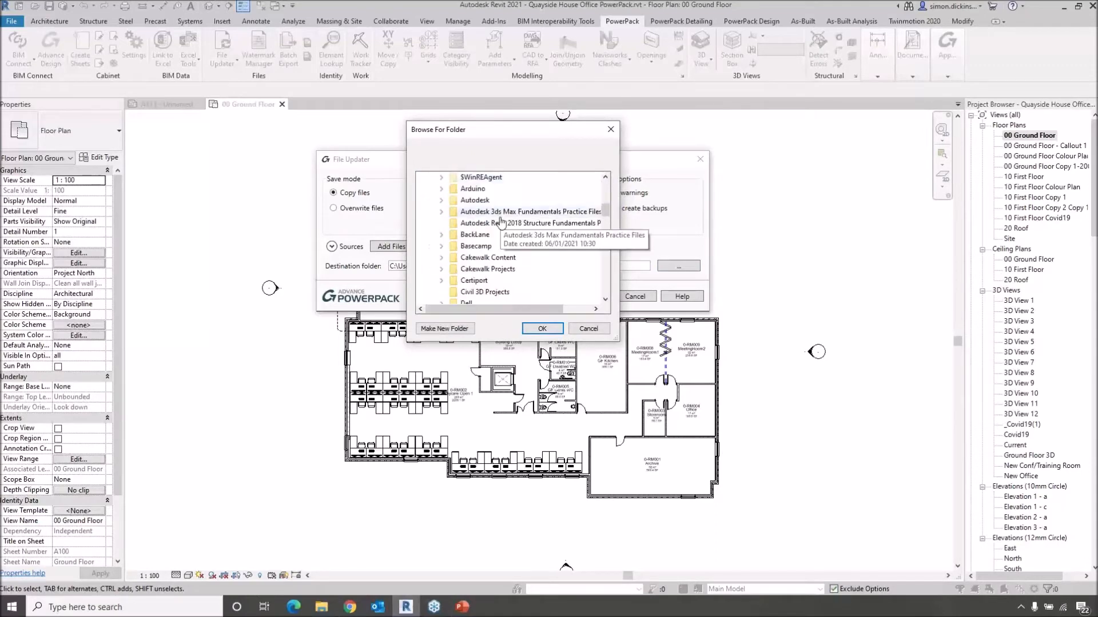
scroll(499, 224, "down", 3)
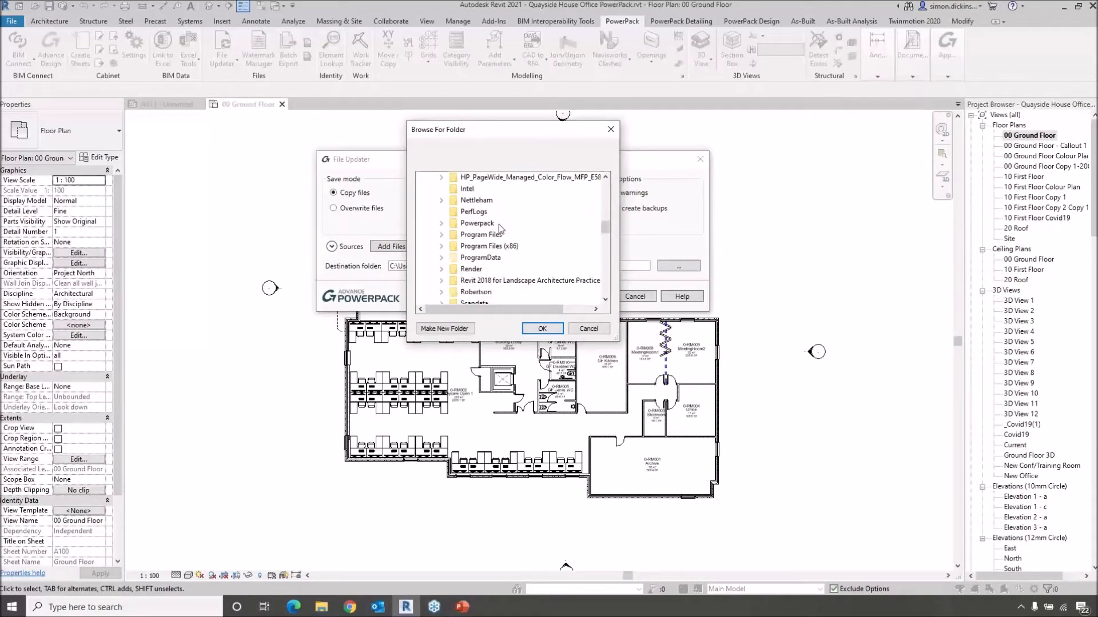
left_click(442, 224)
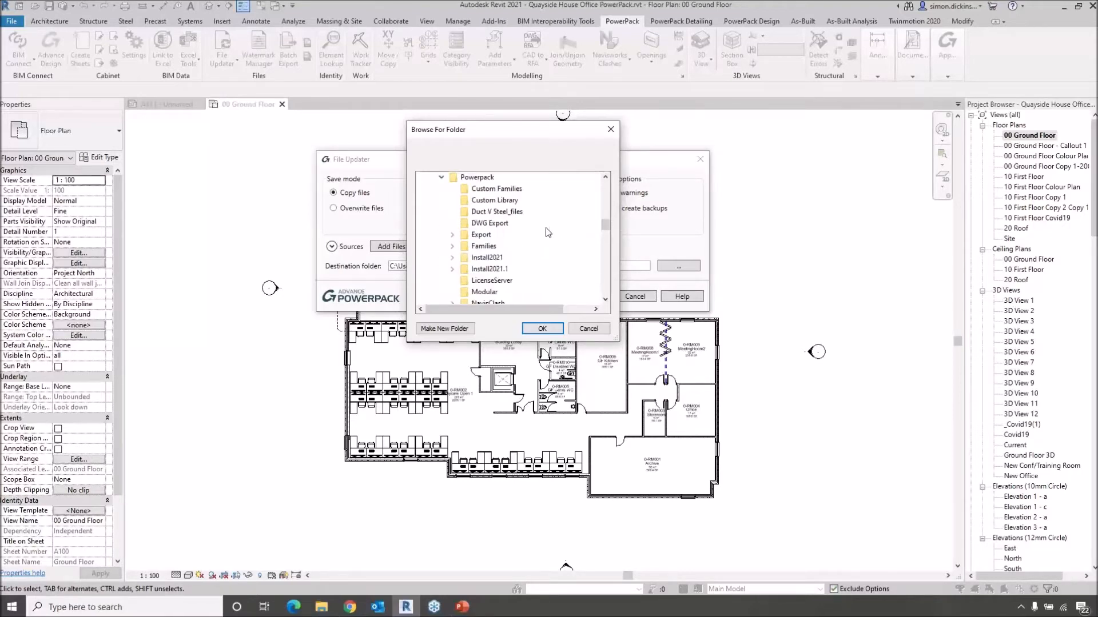
left_click(453, 235)
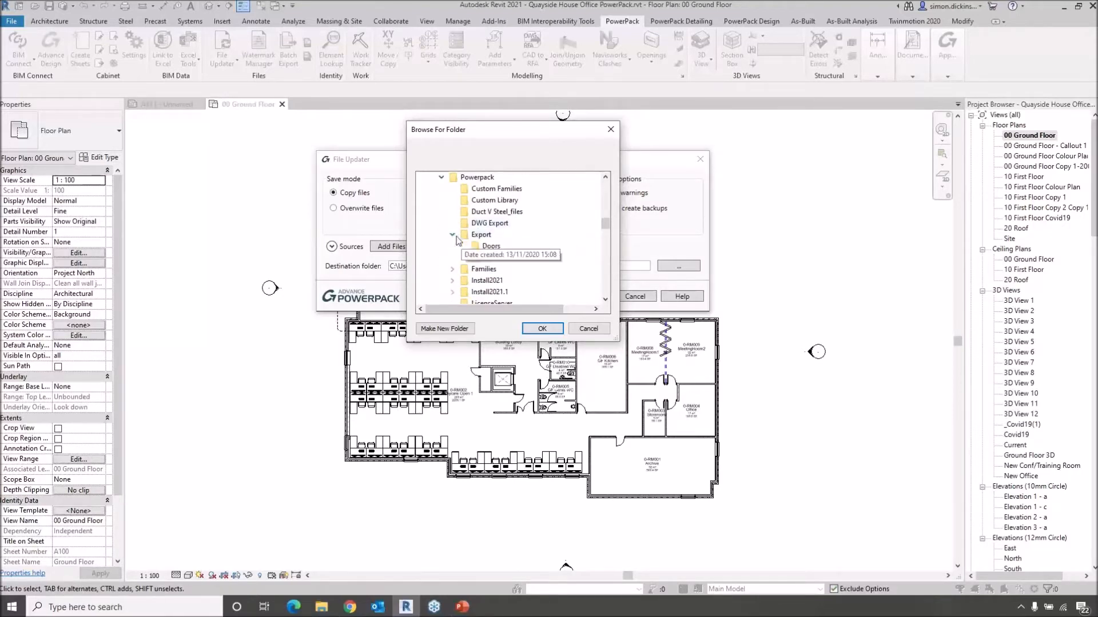
left_click(482, 236)
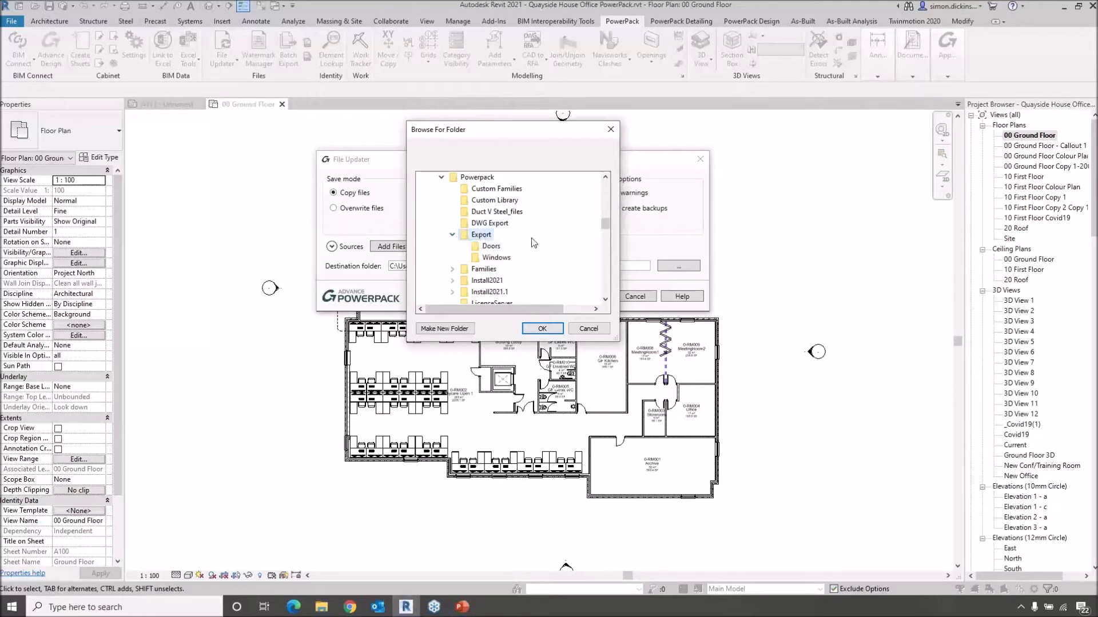
left_click(502, 247)
left_click(542, 329)
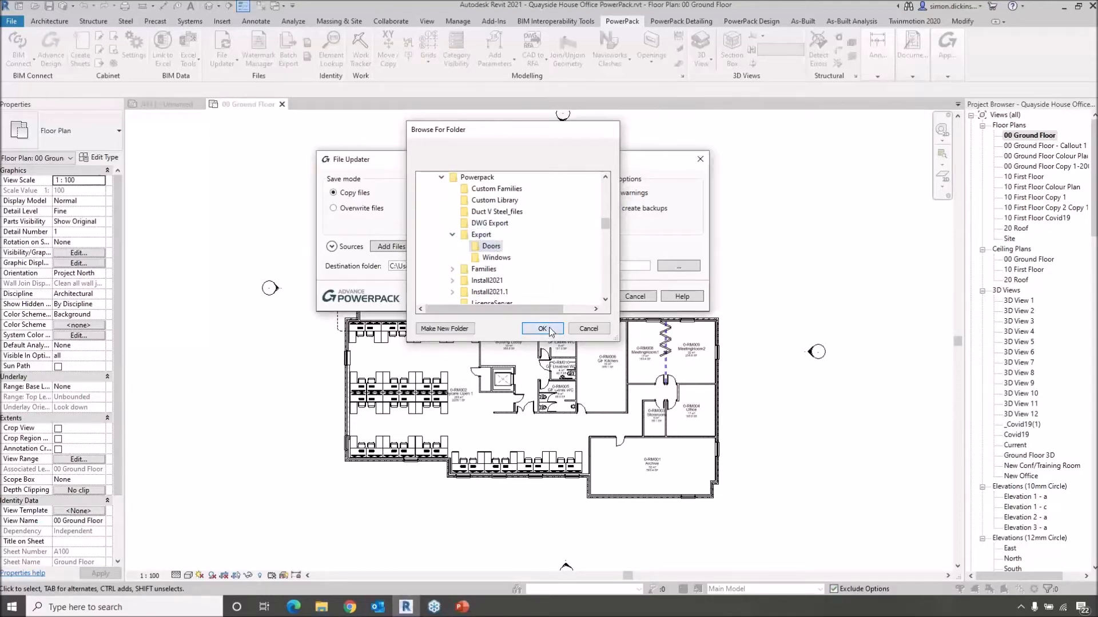
Switch the save mode to Overwrite files to compare its options, and set it back to Copy files
left_click(352, 211)
left_click(355, 194)
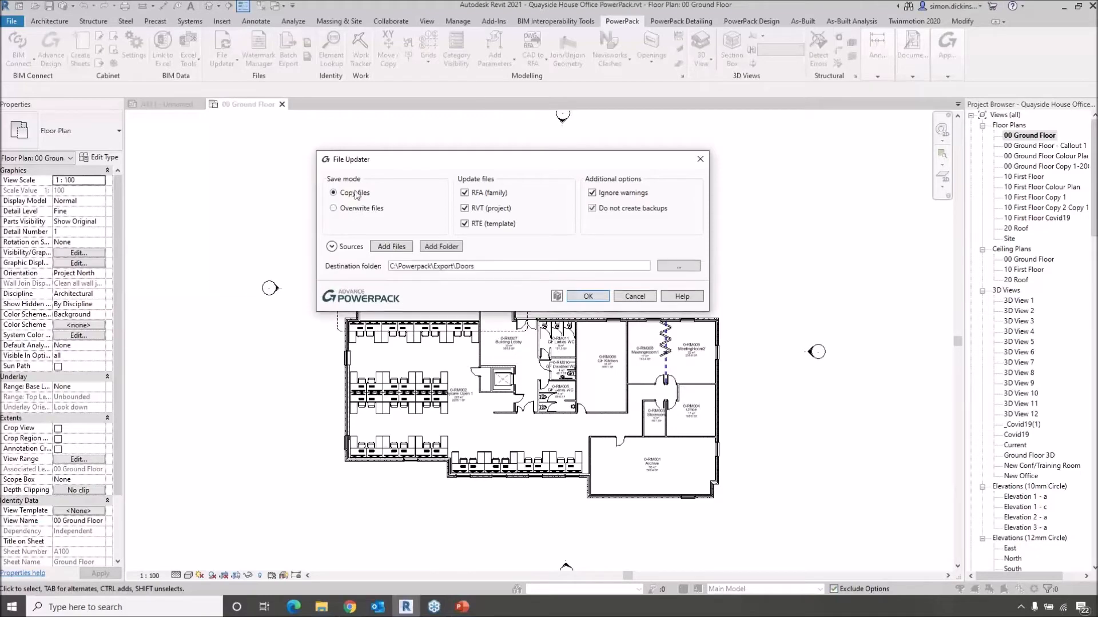
left_click(359, 210)
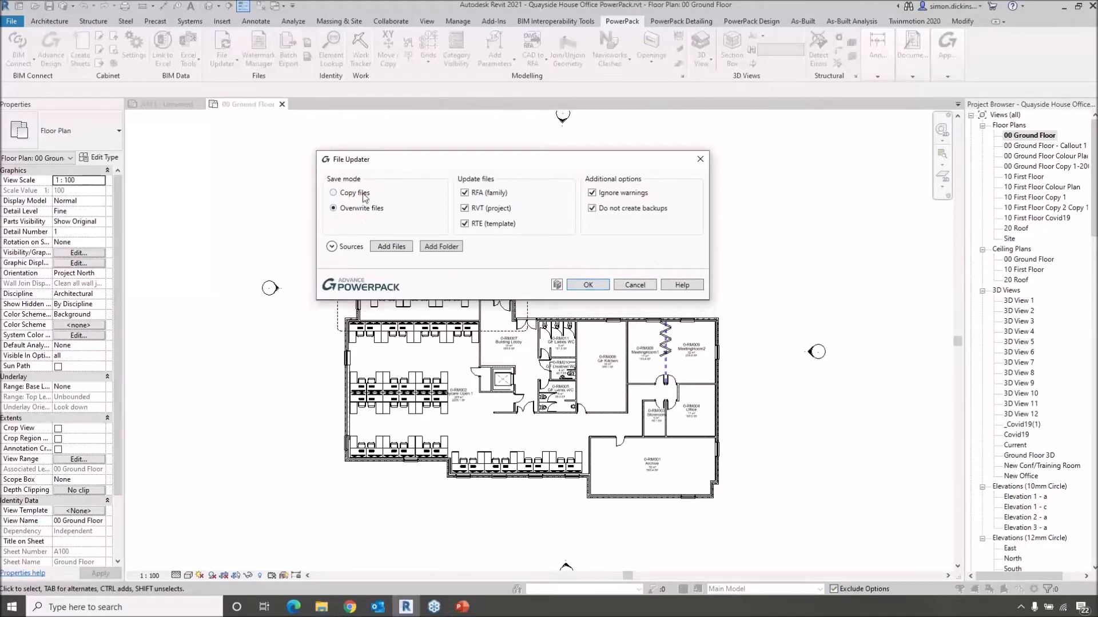
left_click(364, 194)
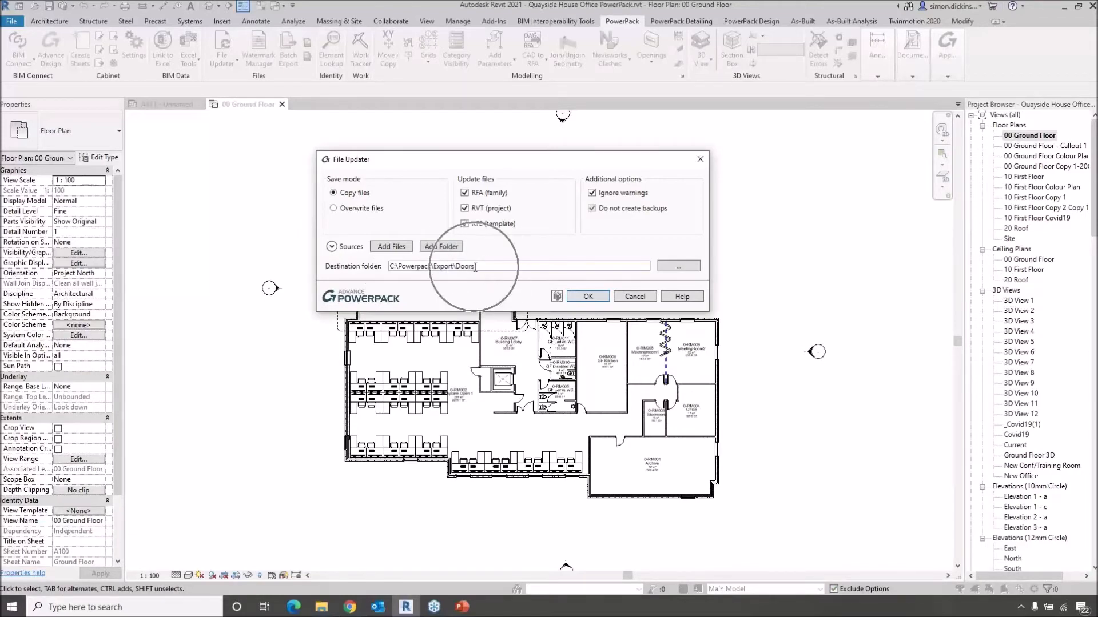
Add all the door family files in C:\Powerpack\Export\Doors as sources for the update
left_click(379, 248)
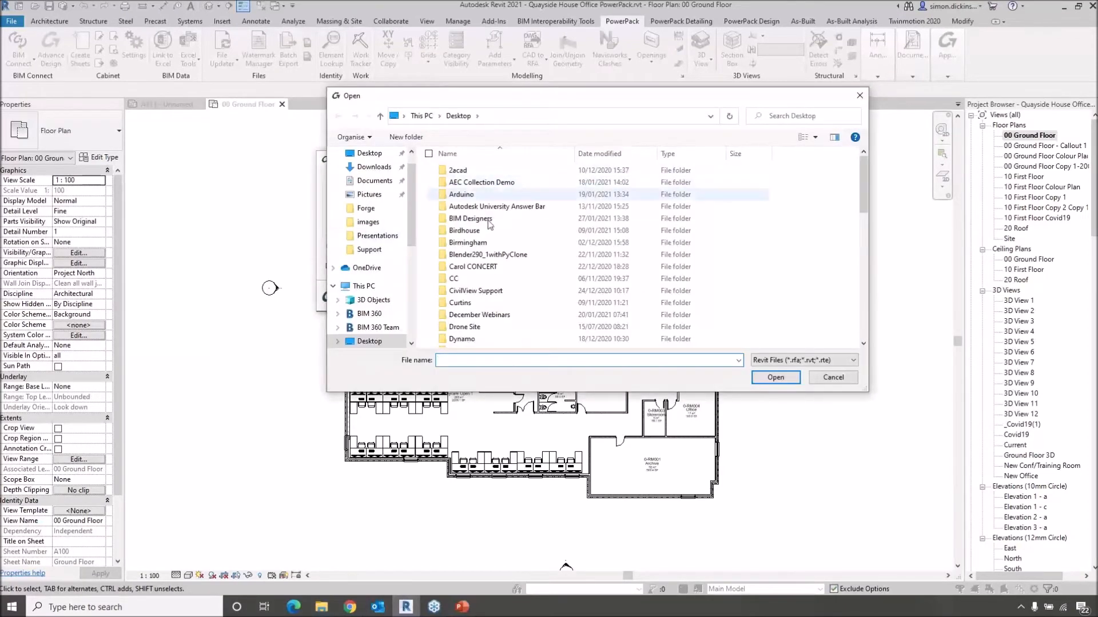
scroll(468, 268, "down", 4)
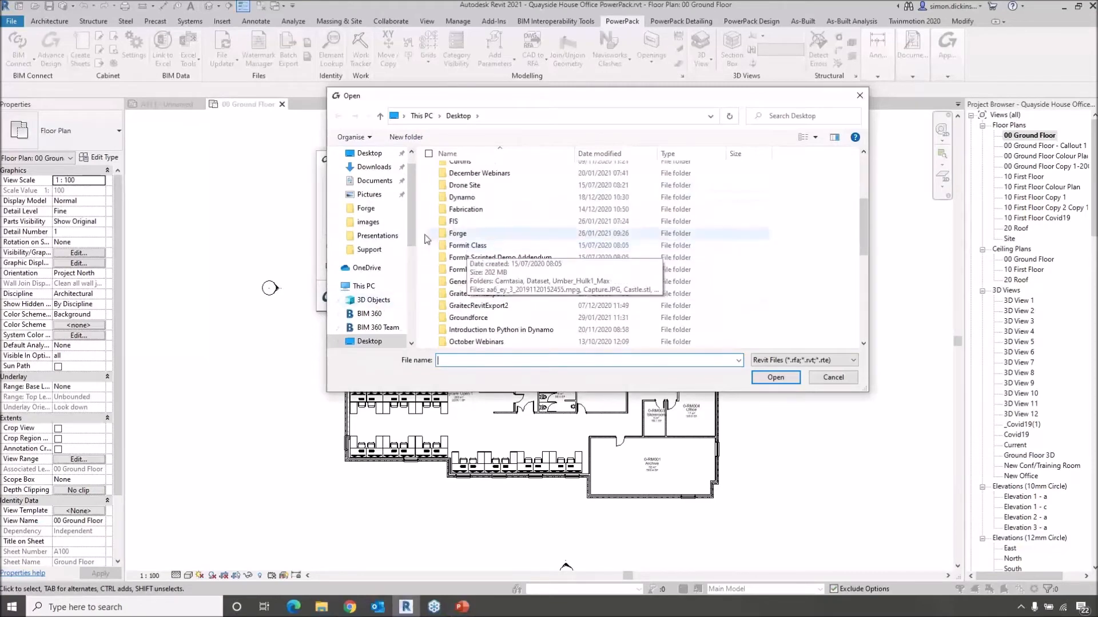
left_click_drag(411, 240, 417, 301)
left_click(377, 304)
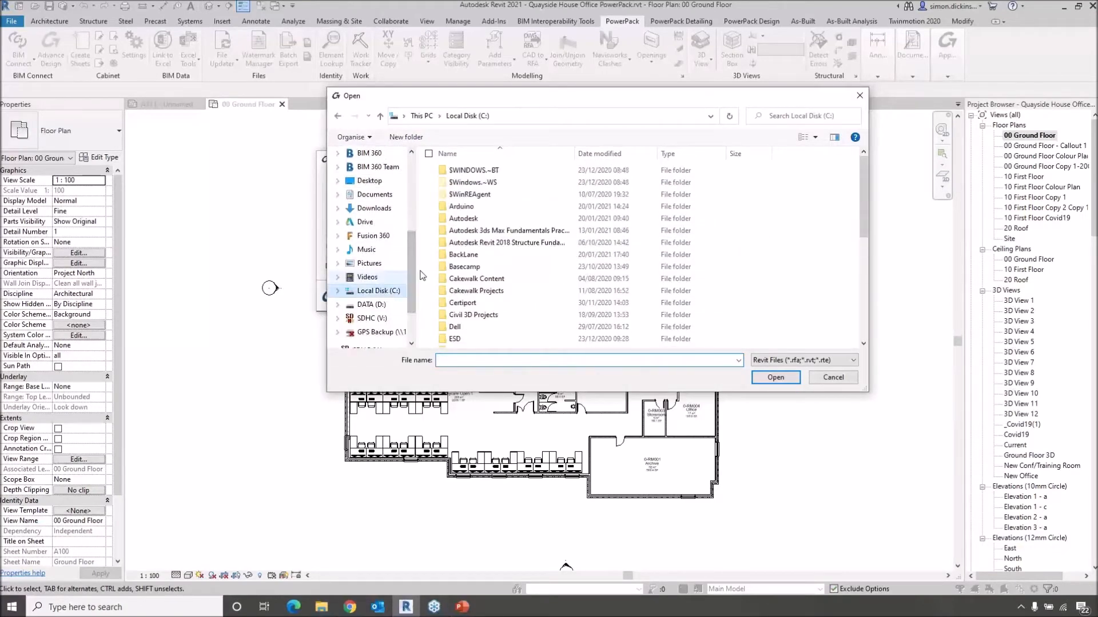
scroll(497, 267, "down", 1)
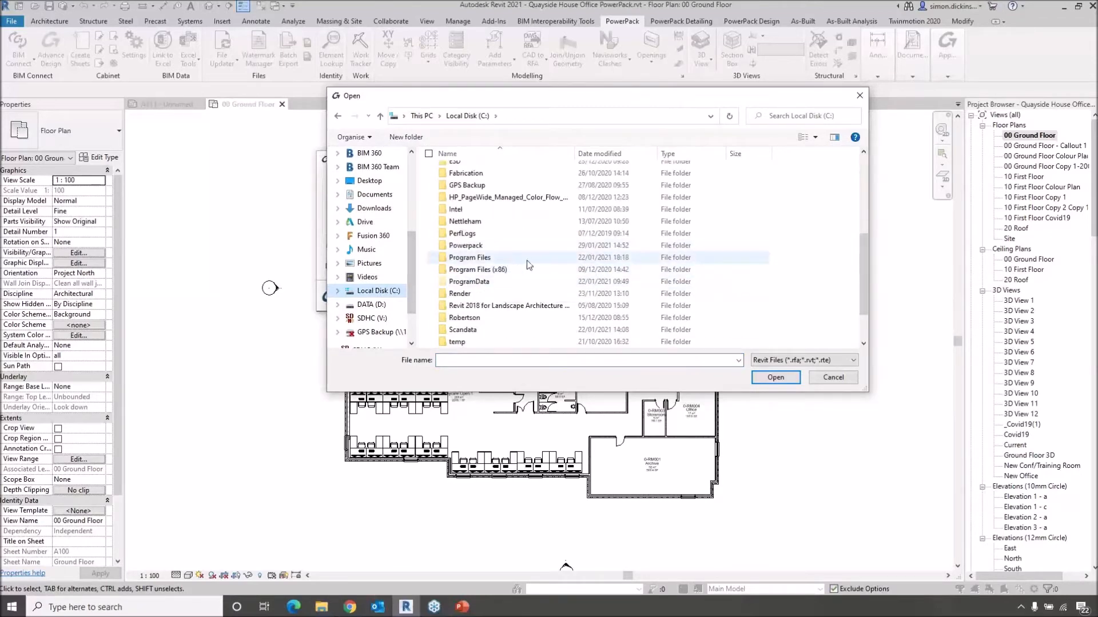
double_click(466, 247)
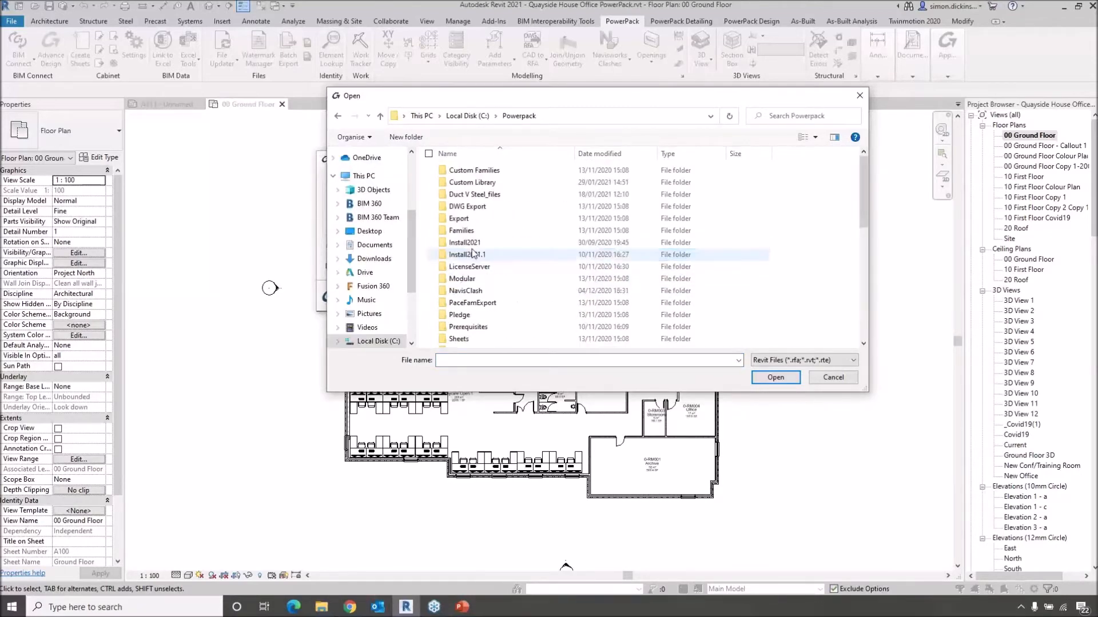
double_click(472, 217)
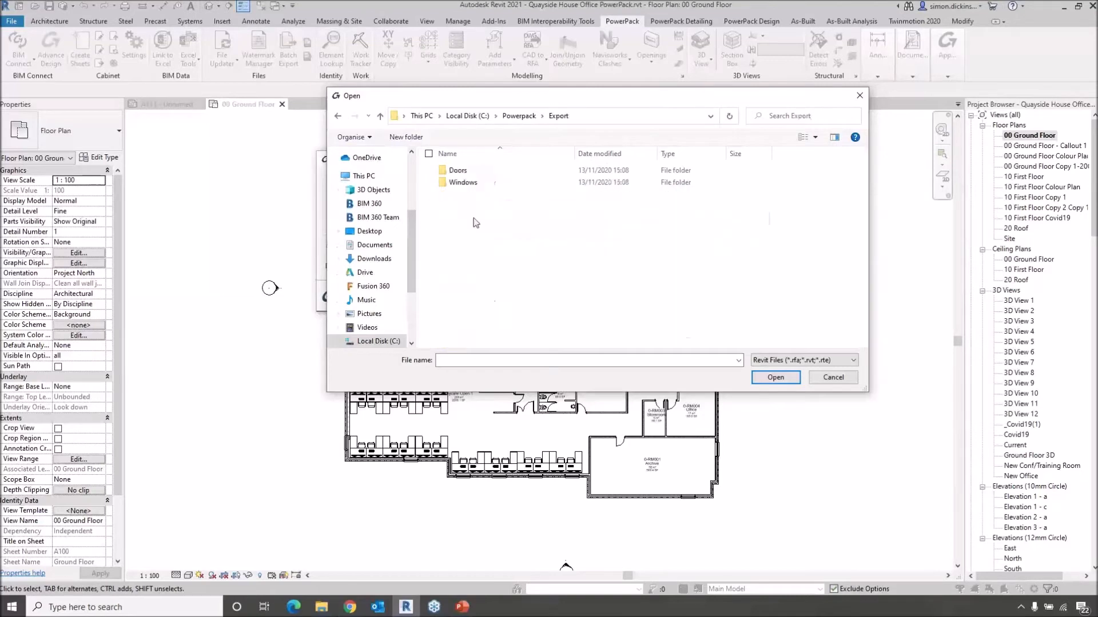
double_click(466, 172)
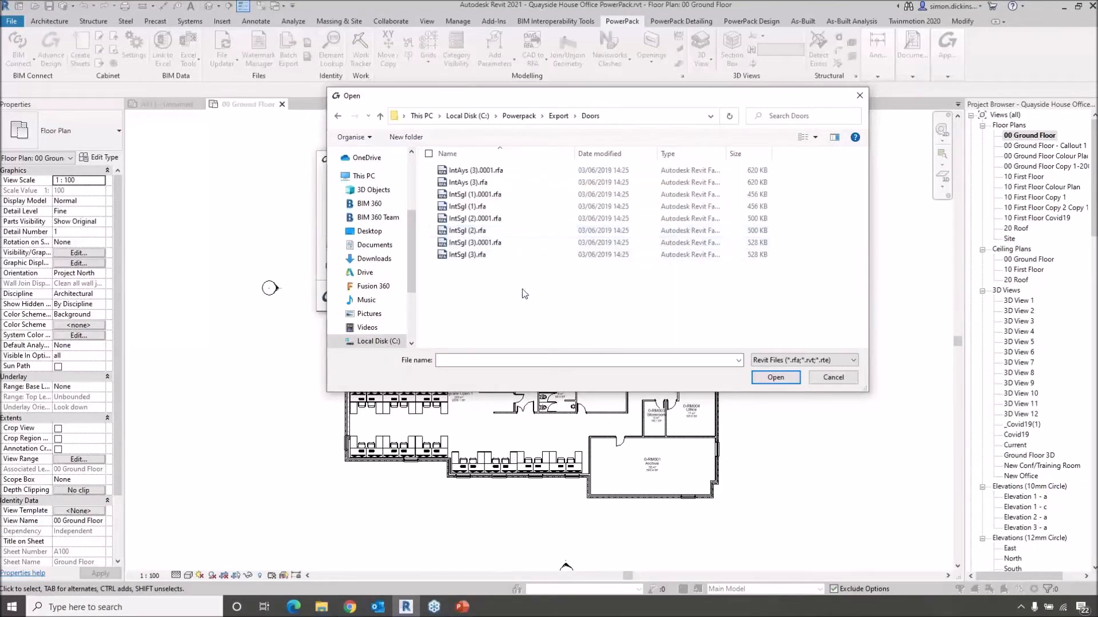
left_click_drag(521, 290, 462, 174)
left_click_drag(511, 285, 450, 167)
left_click(775, 377)
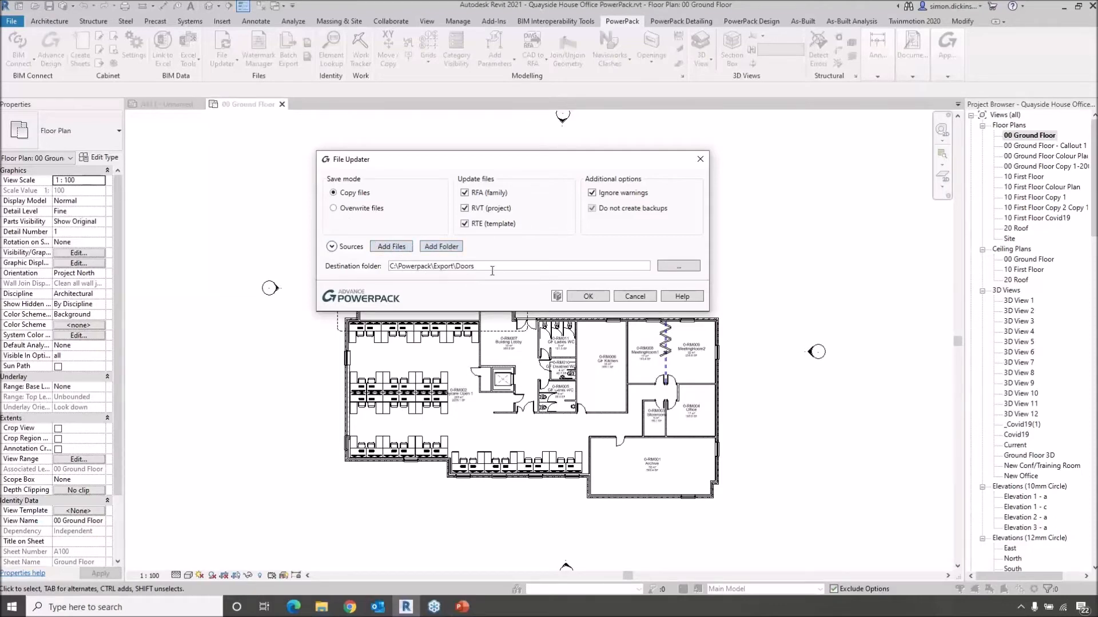
Try the RFA, RVT and RTE file type options for the update, and leave the File Updater without running it
left_click(464, 208)
left_click(464, 193)
left_click(465, 209)
left_click(464, 223)
left_click(464, 193)
left_click(464, 208)
left_click(646, 297)
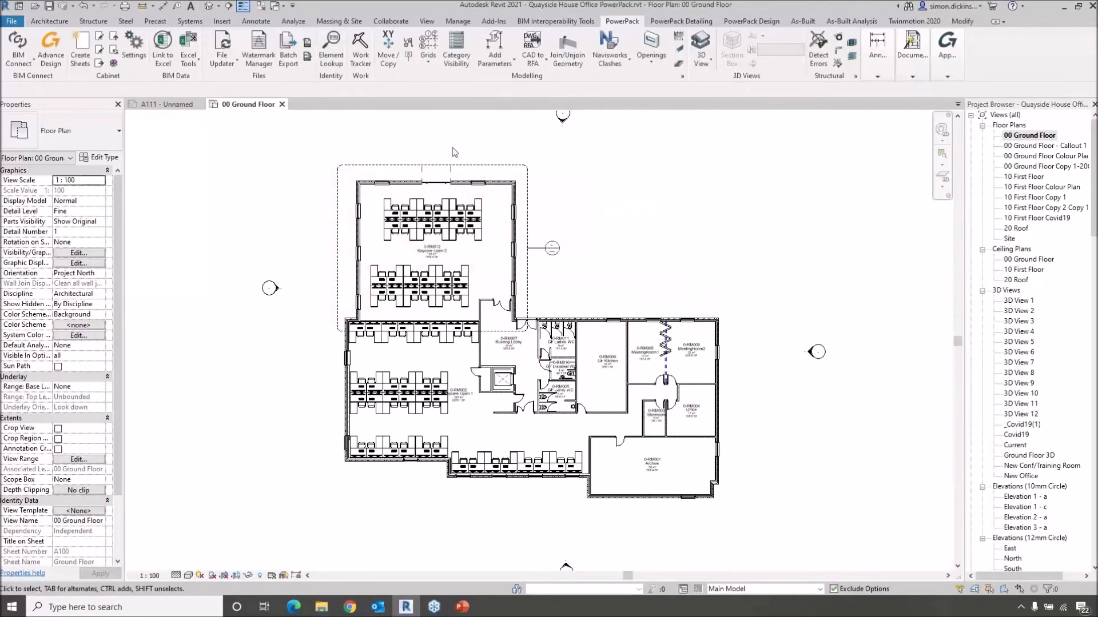
Open the Family Exporter and browse for a destination in the Powerpack folder on Local Disk (C:)
left_click(224, 64)
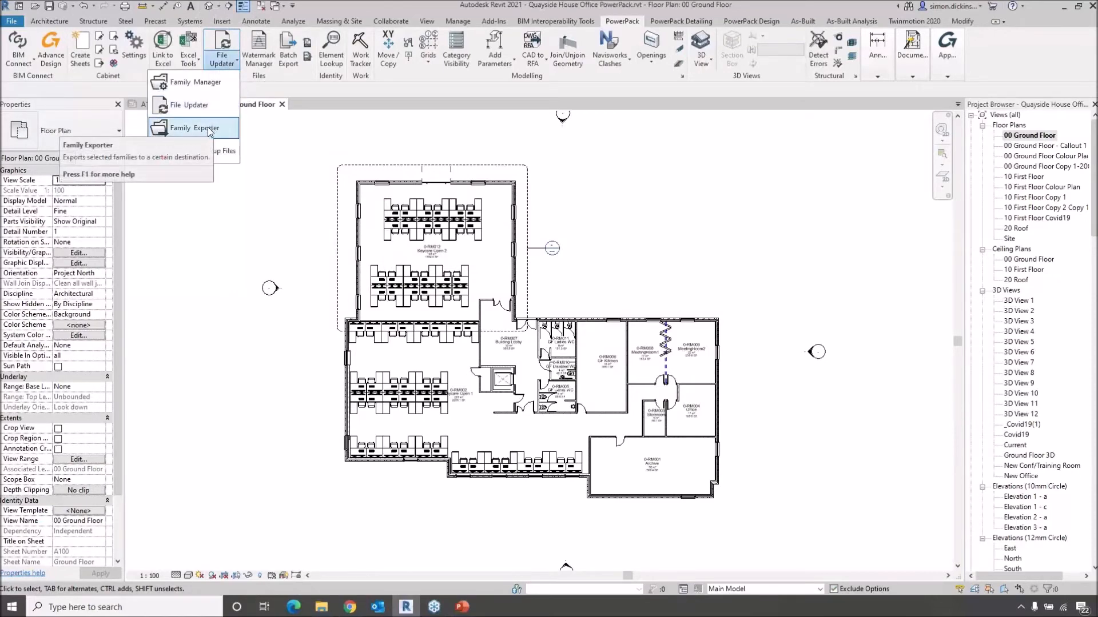
left_click(210, 131)
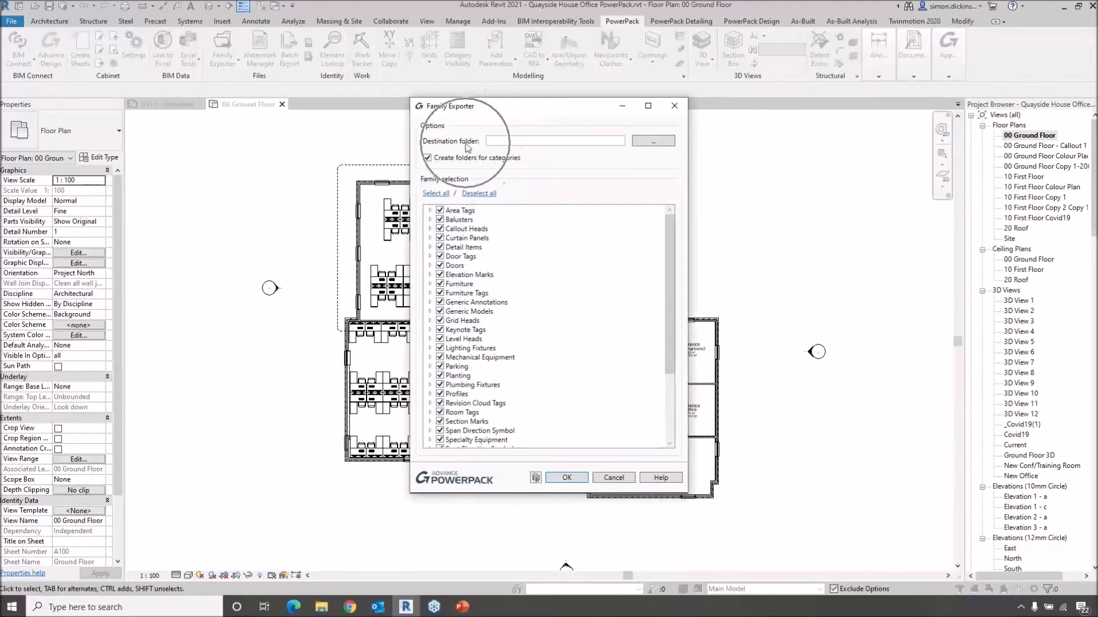
left_click(653, 141)
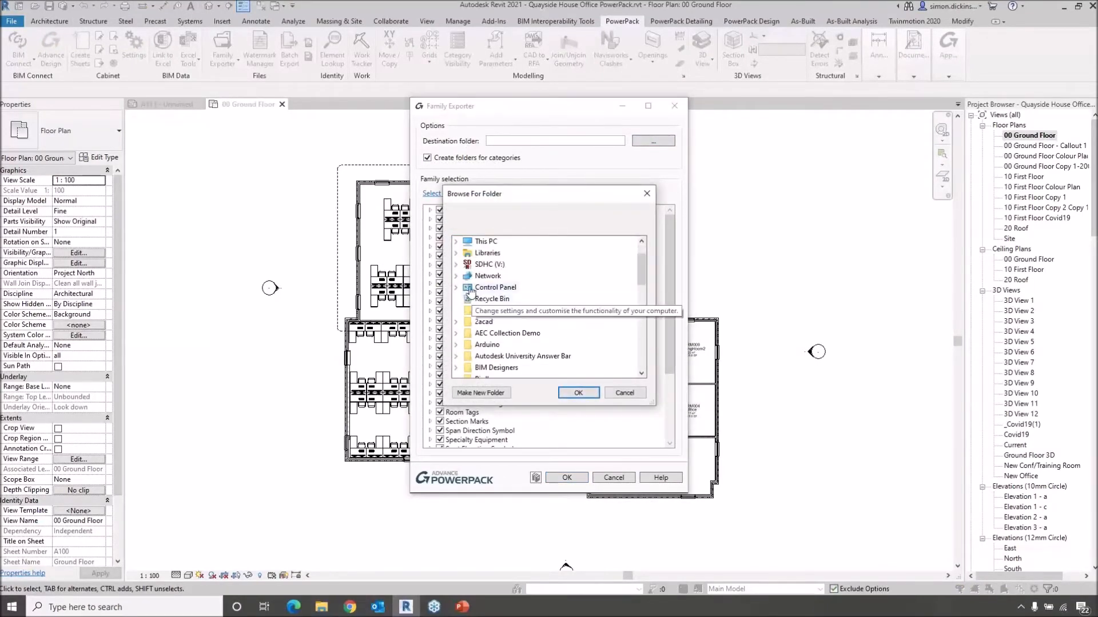
scroll(462, 280, "up", 1)
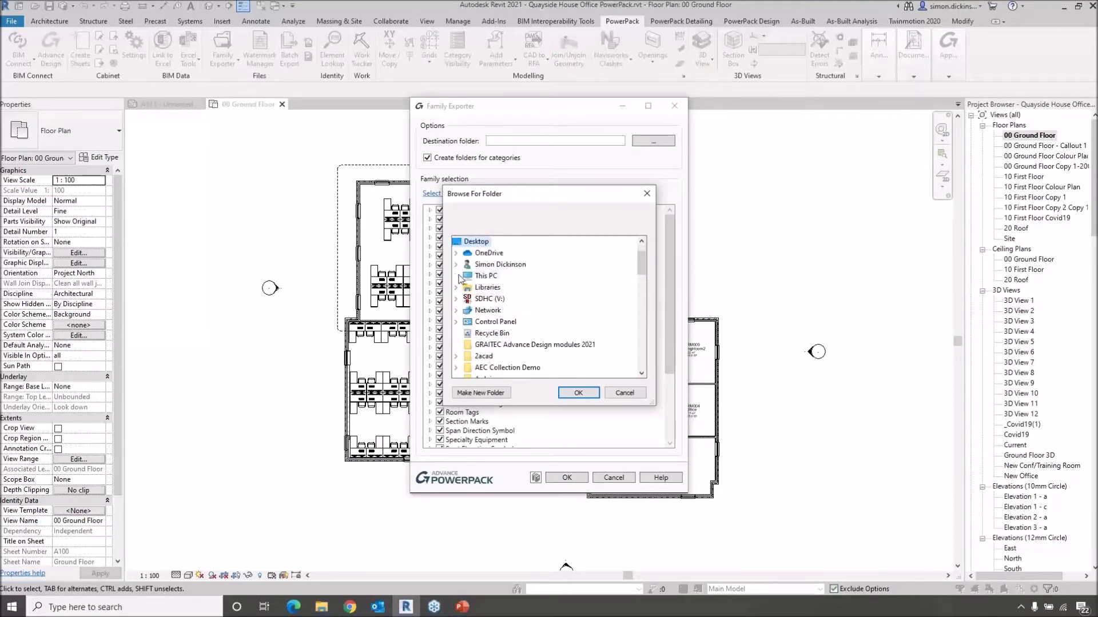
left_click(457, 275)
scroll(461, 269, "down", 2)
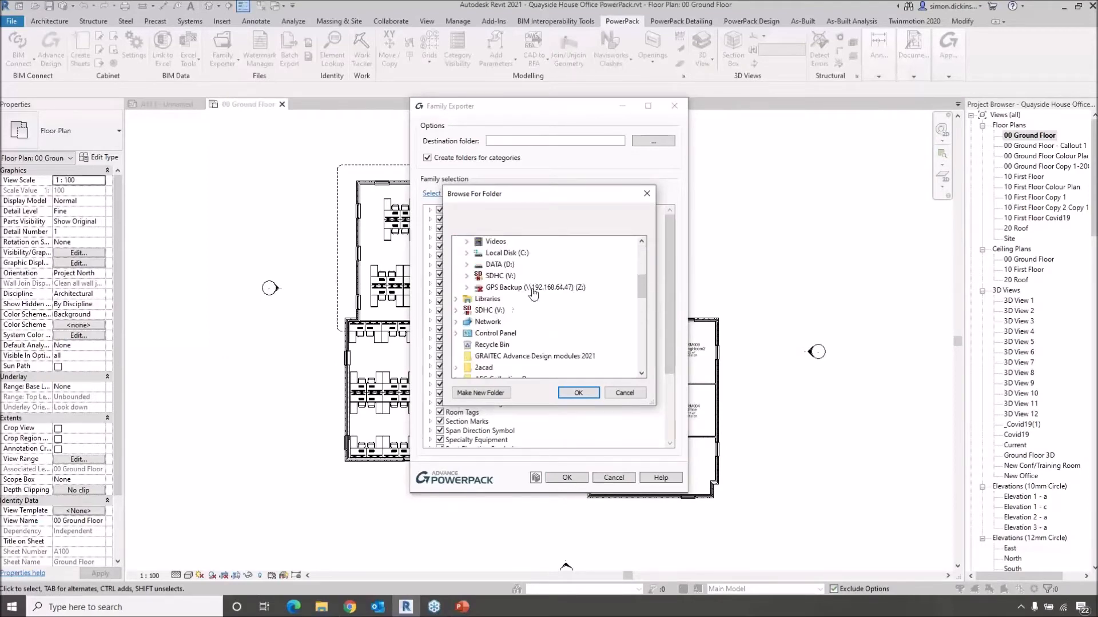
left_click(465, 253)
scroll(540, 295, "down", 5)
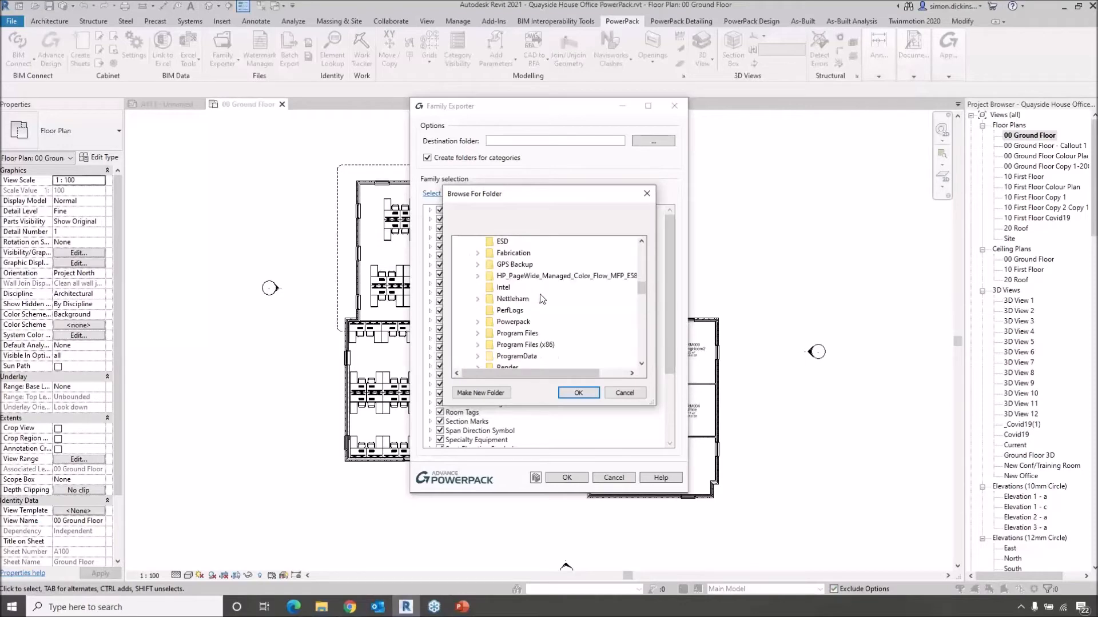
left_click(479, 323)
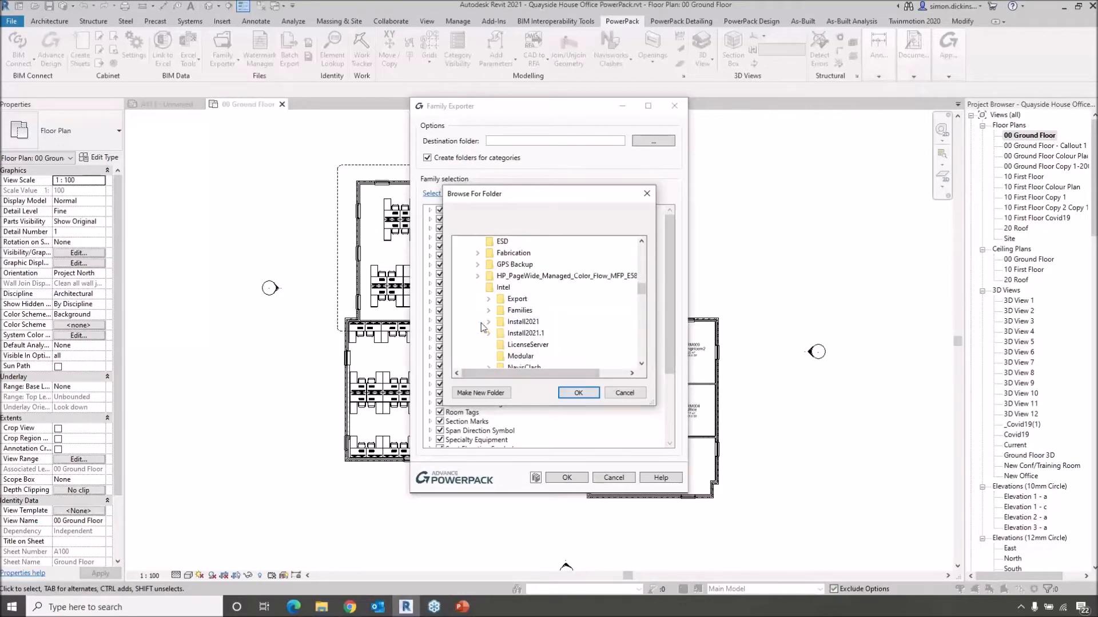
Choose the Custom Library folder inside Powerpack as the export destination
scroll(563, 302, "down", 3)
scroll(577, 309, "up", 1)
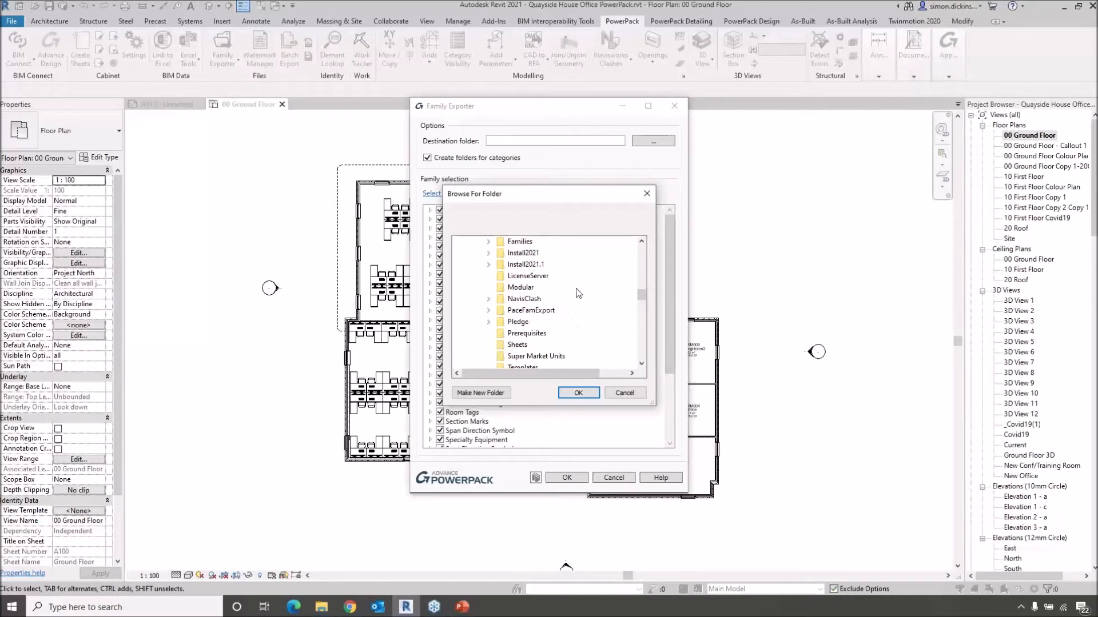
scroll(578, 317, "up", 1)
scroll(578, 316, "up", 1)
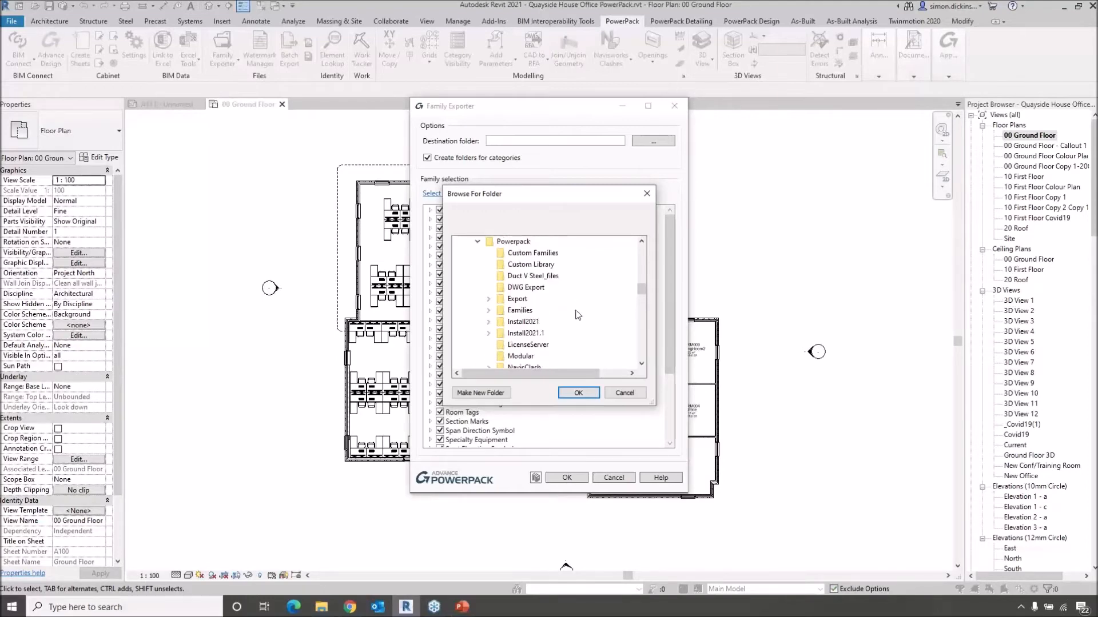
left_click(538, 252)
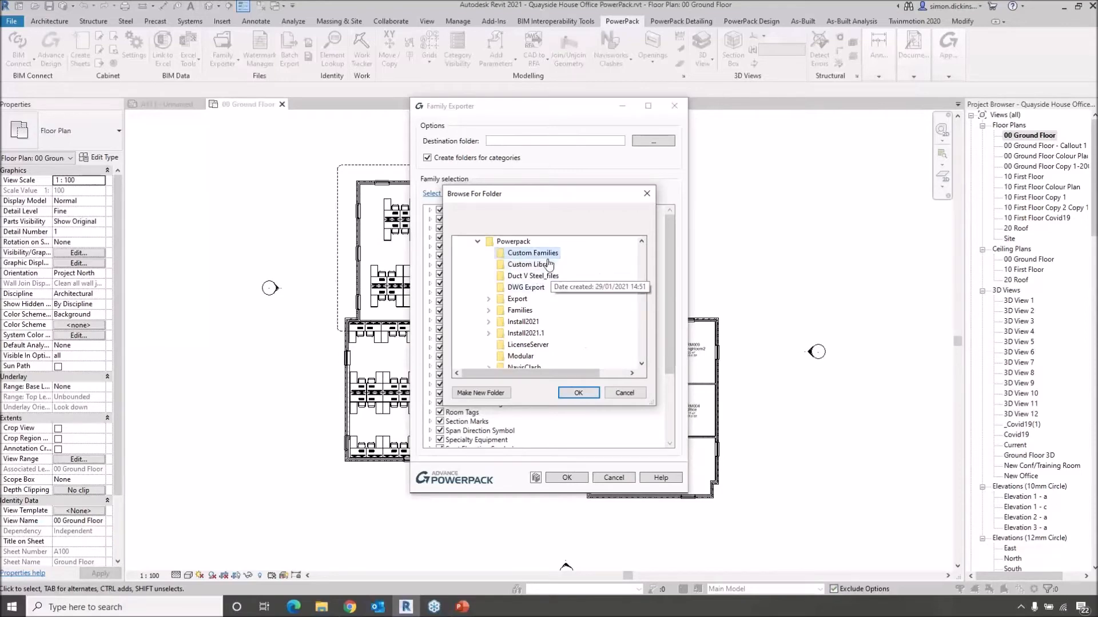
left_click(531, 264)
left_click(579, 392)
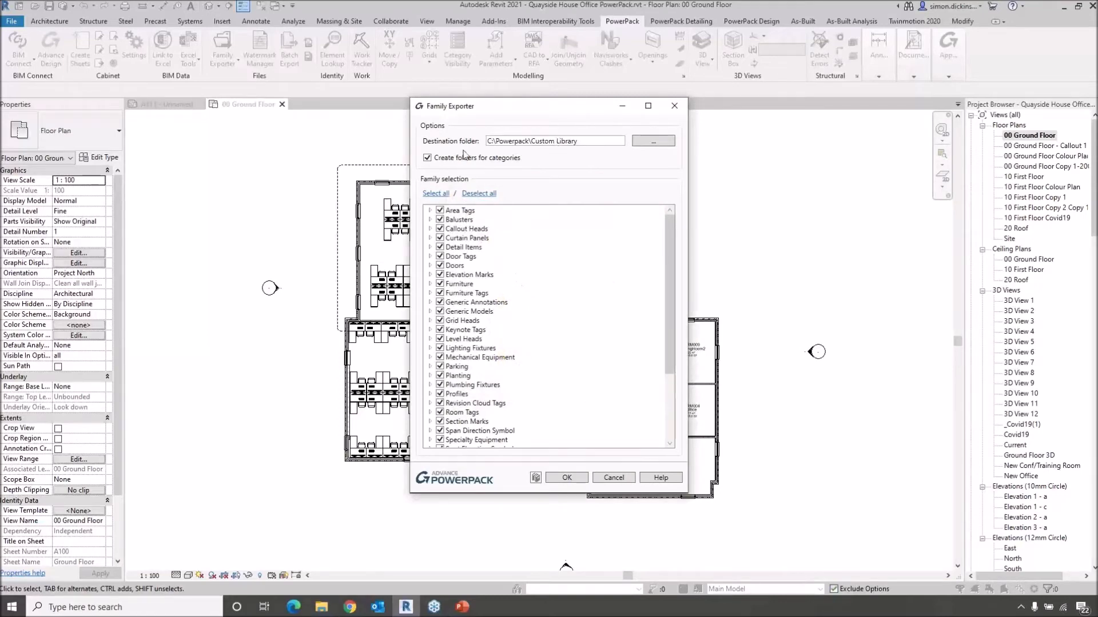
Export only the furniture families Office Desk 1200, 1400, 1600 and 1800, Racking and Racking2 to the Custom Library folder
left_click(479, 195)
left_click(430, 284)
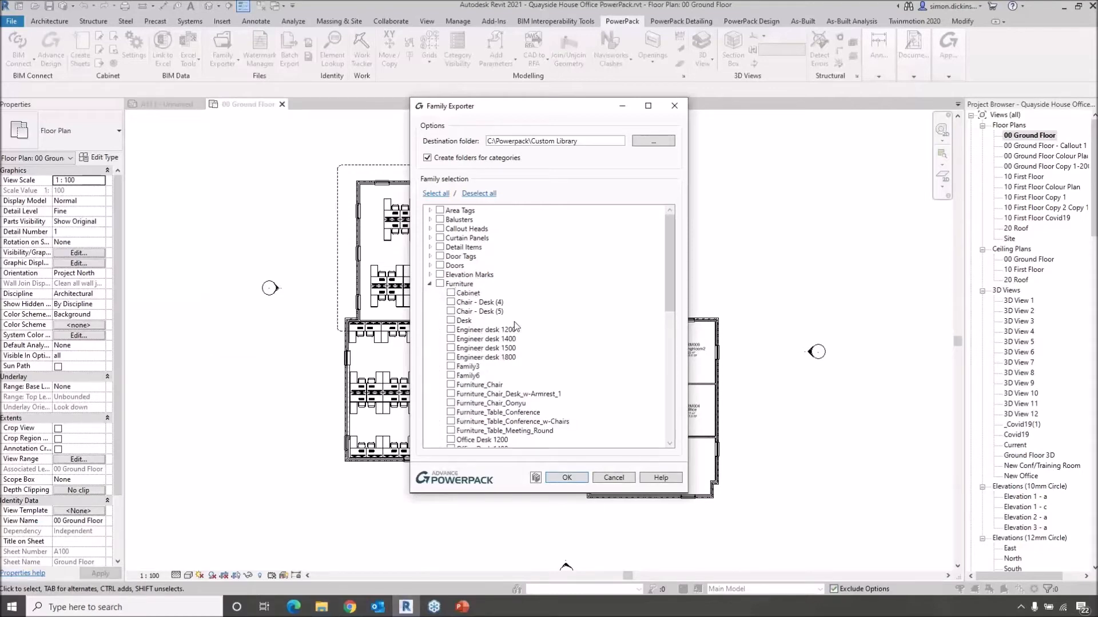
scroll(479, 331, "down", 3)
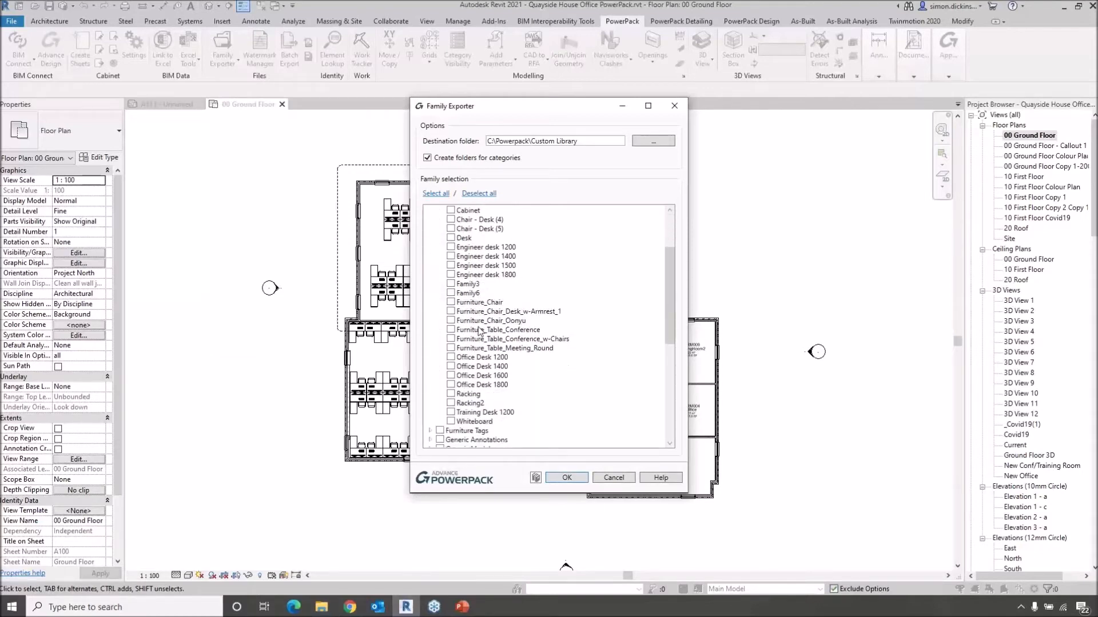
left_click(451, 376)
left_click(451, 385)
left_click(451, 394)
left_click(462, 412)
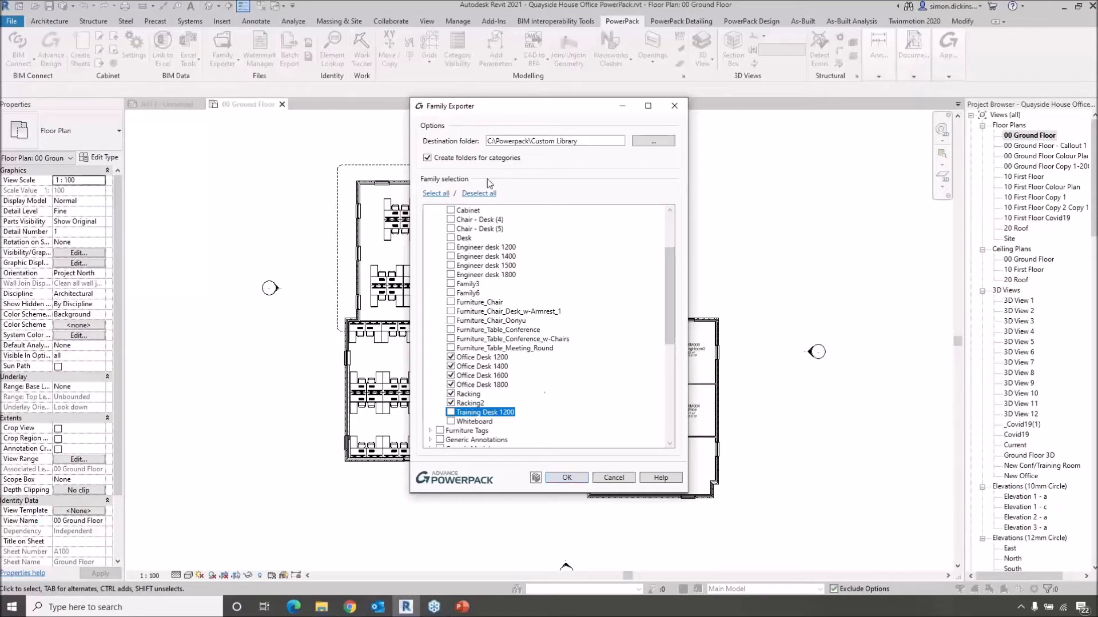
left_click(565, 479)
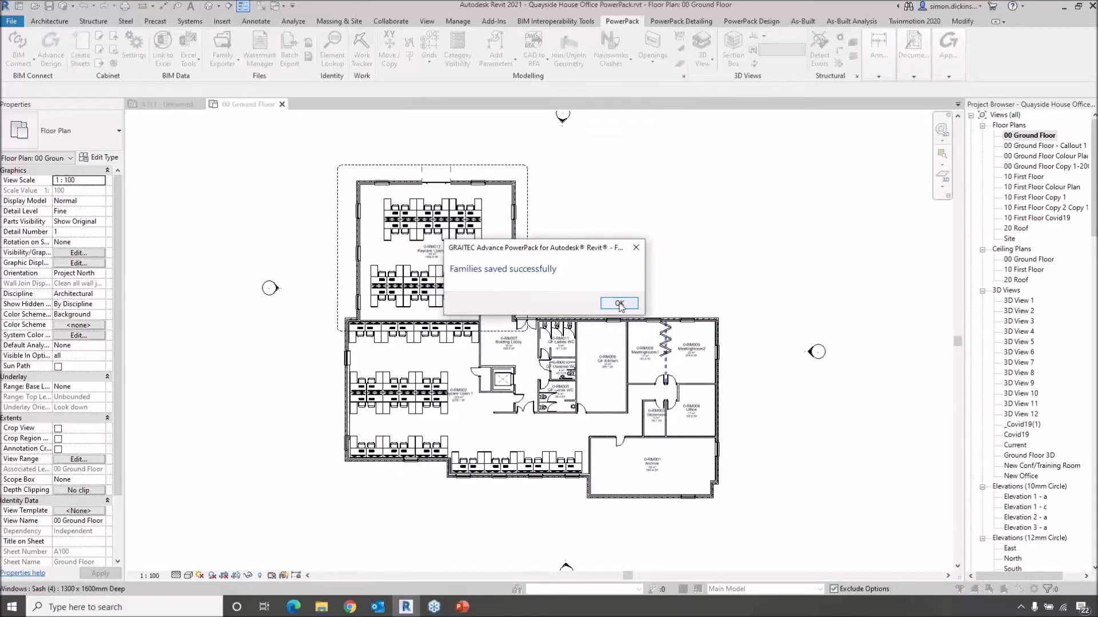
left_click(618, 302)
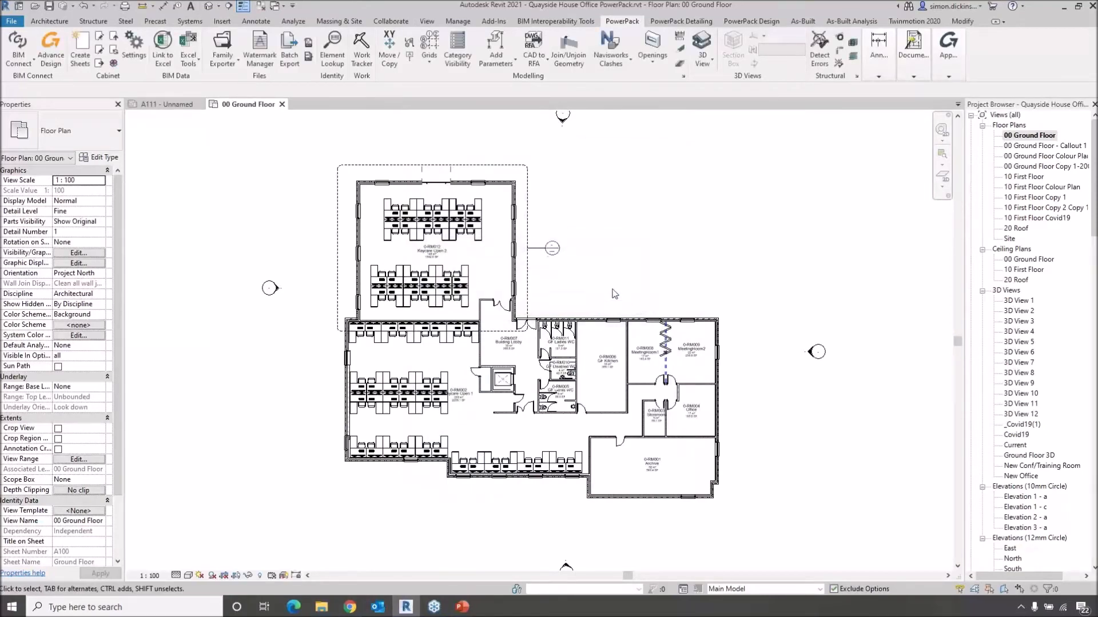
Add the C:\Powerpack\Custom Library folder as a library in the Family Manager, removing the backup files of its families
left_click(219, 61)
left_click(194, 81)
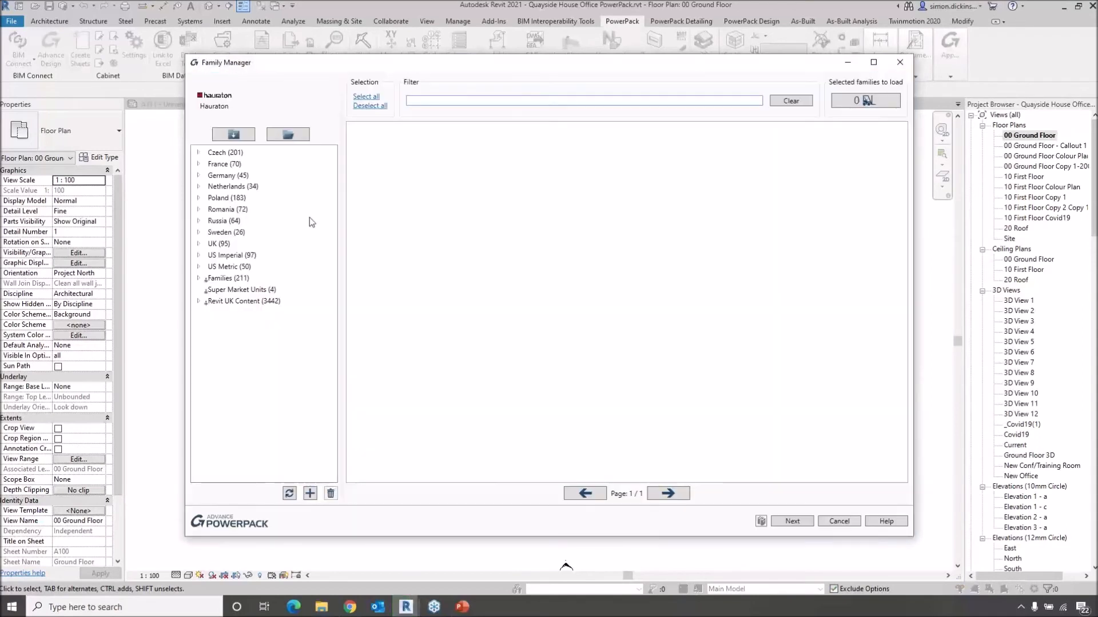
left_click(310, 494)
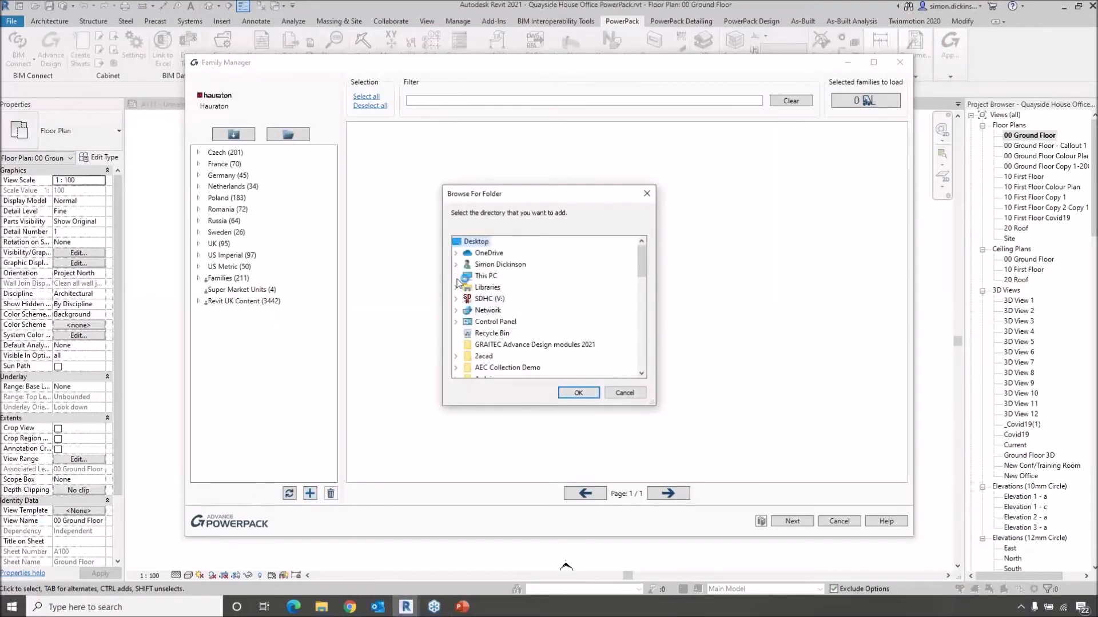
left_click(455, 276)
scroll(460, 314, "down", 4)
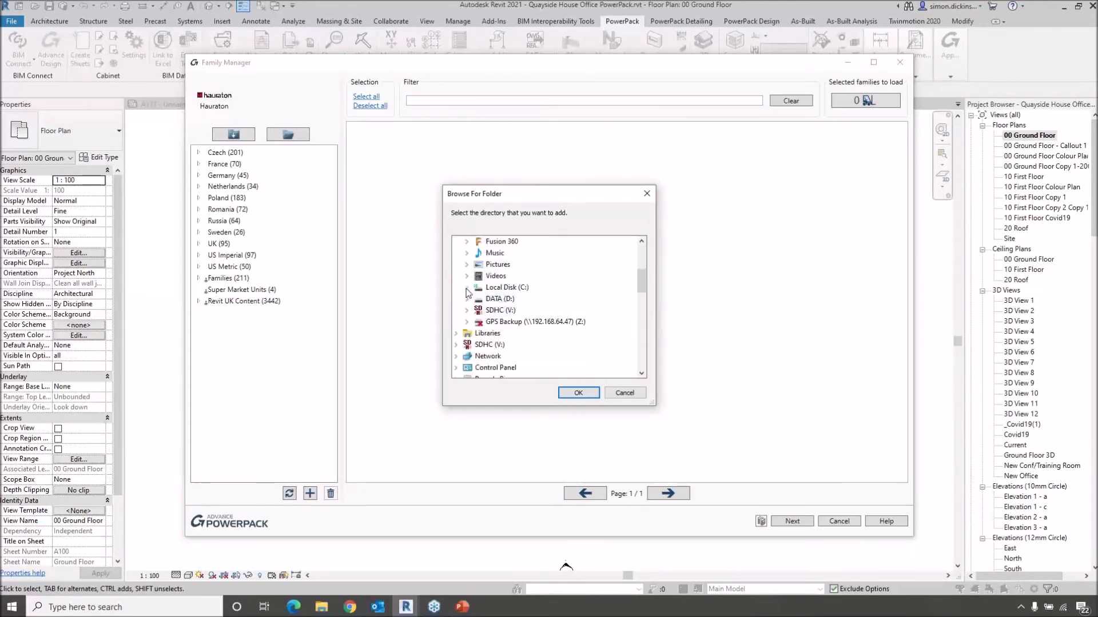
left_click(467, 288)
scroll(559, 289, "down", 6)
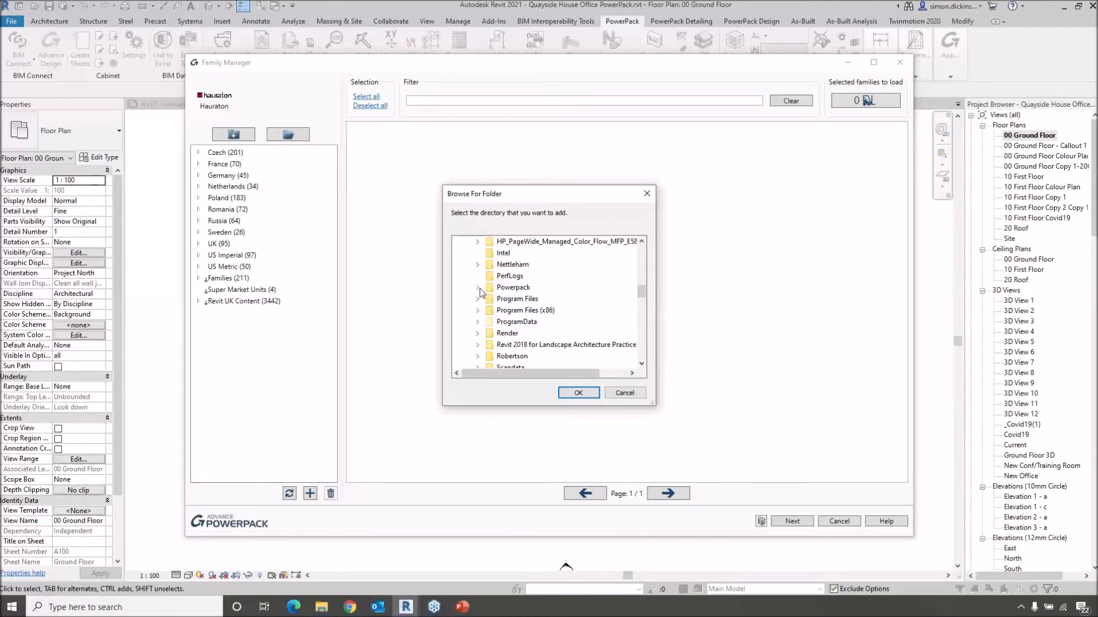
left_click(477, 287)
left_click(528, 265)
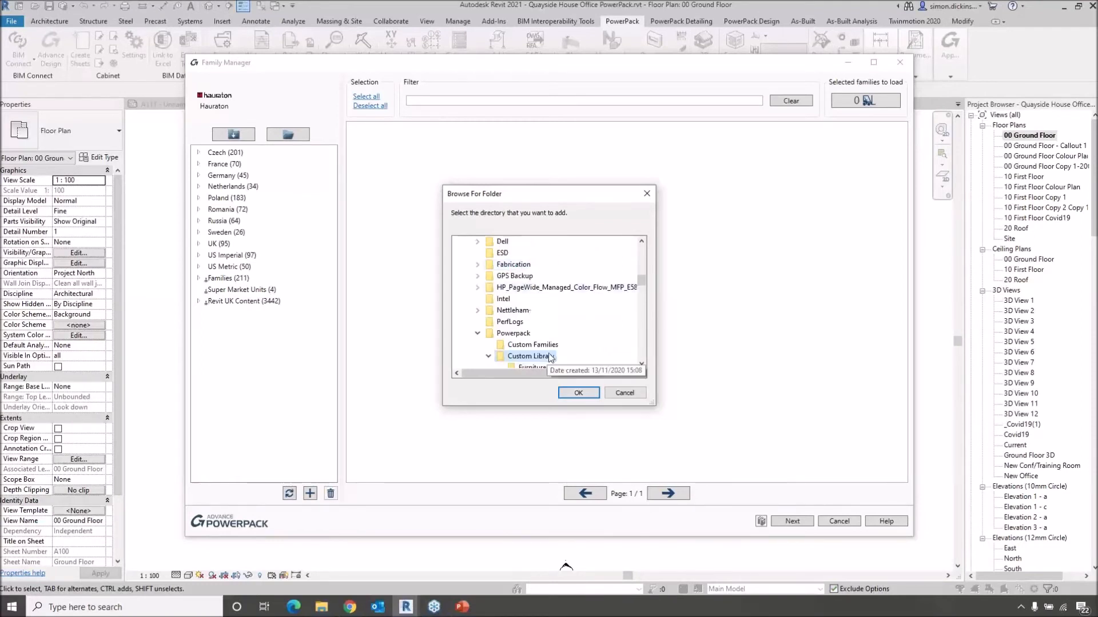
left_click(577, 393)
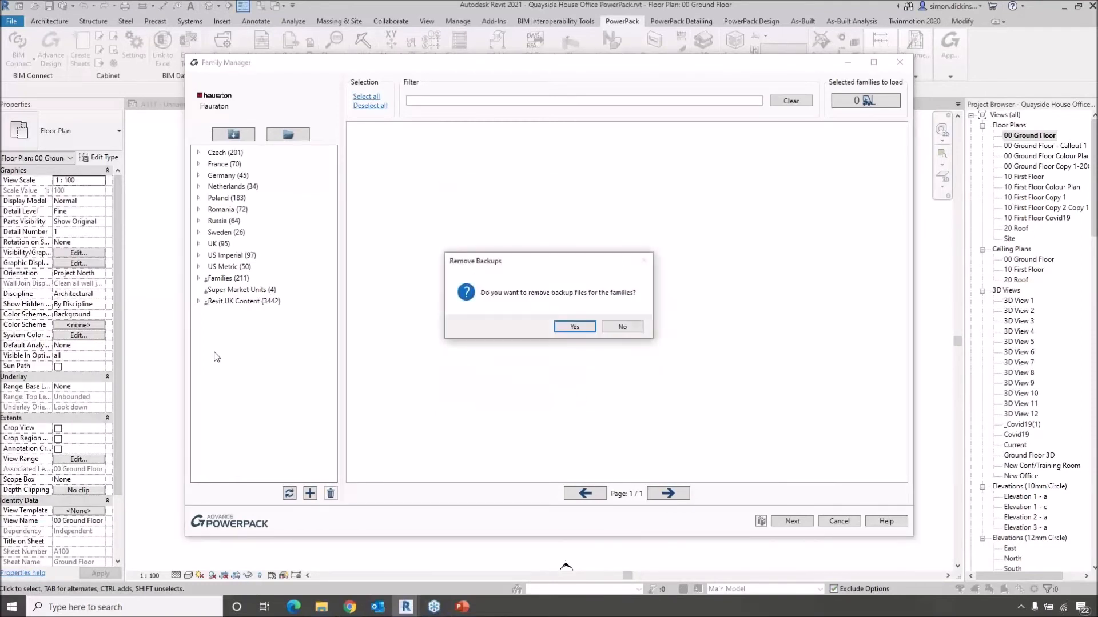
left_click(560, 328)
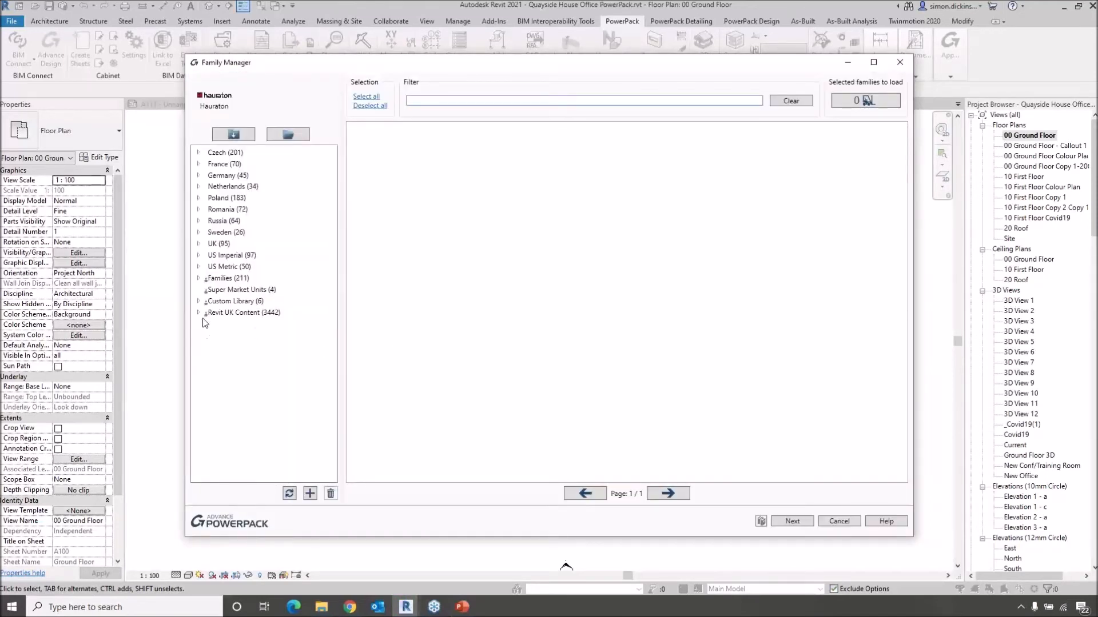
Display the Furniture families of the Custom Library in the Family Manager
left_click(199, 302)
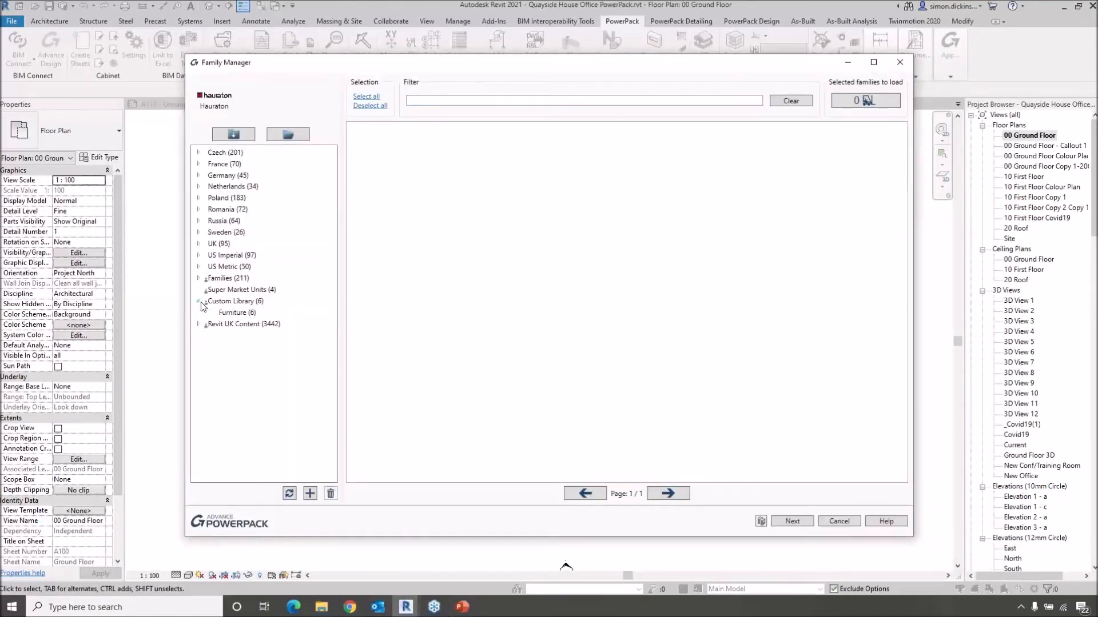
left_click(236, 312)
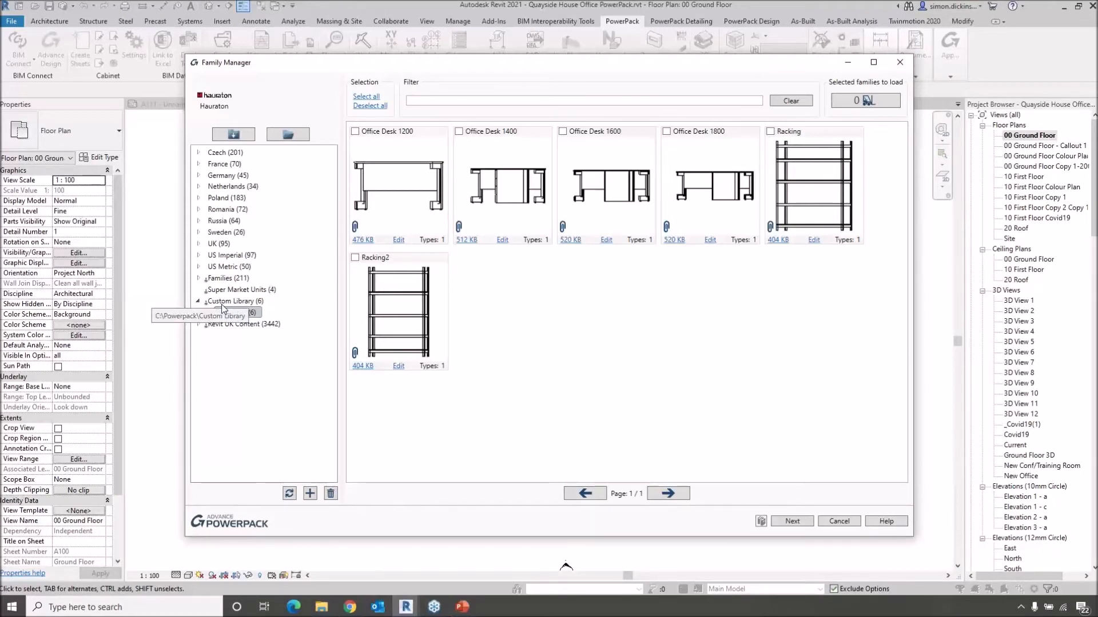
left_click(241, 315)
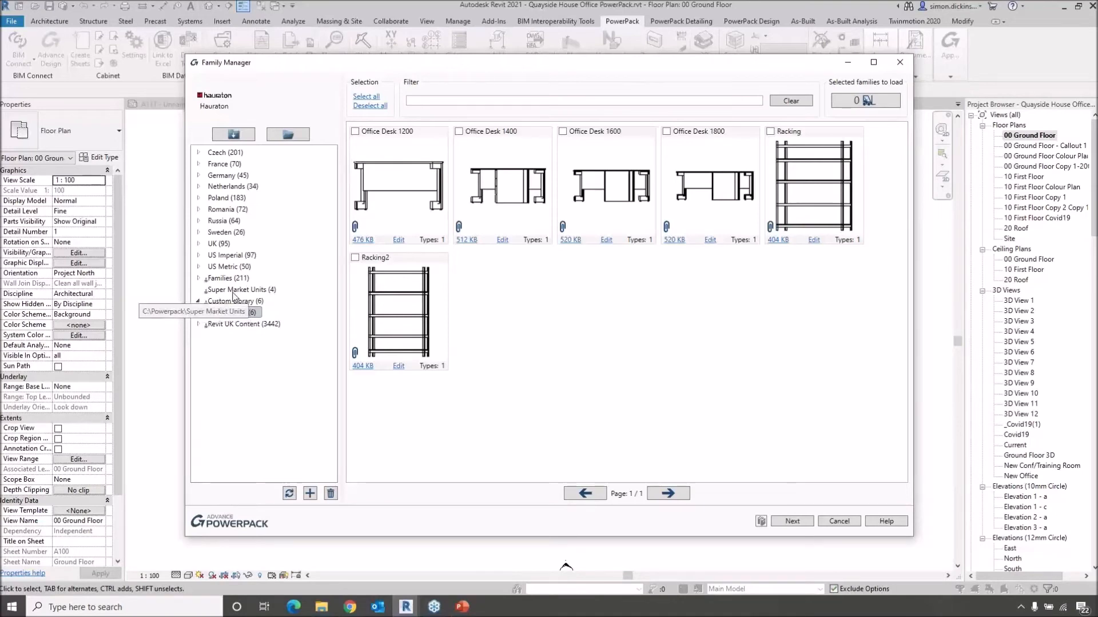
Browse the Graitec BIM 360 projects as a possible library location, and leave the Family Manager without adding a folder
left_click(310, 494)
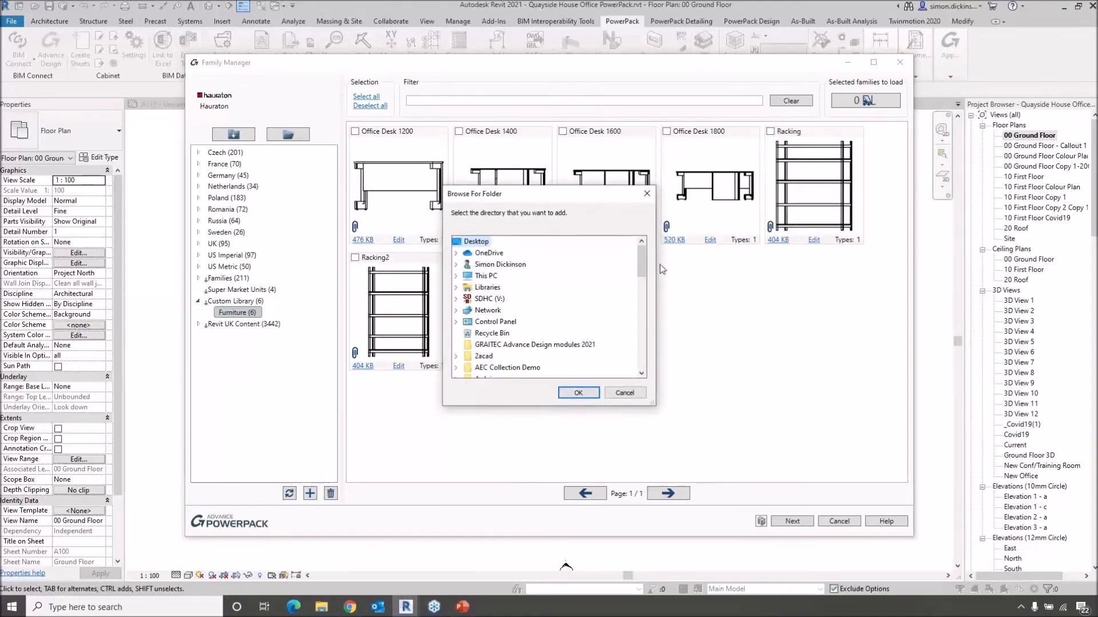
mouse_move(640, 266)
left_mouse_down()
mouse_move(650, 368)
mouse_move(650, 259)
left_mouse_up()
left_click(456, 276)
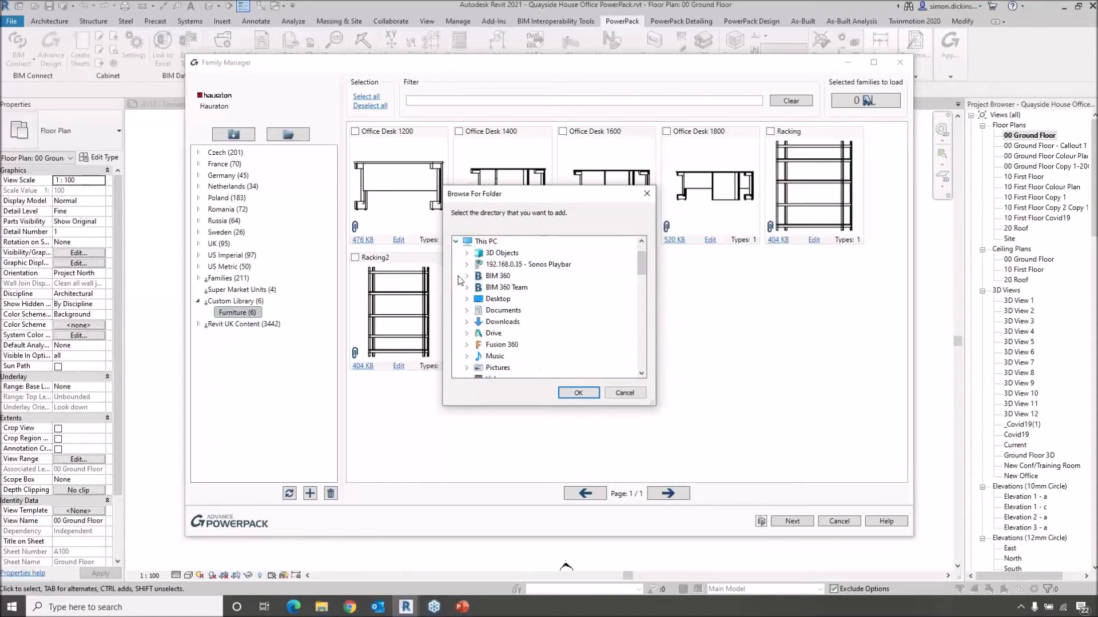
double_click(494, 277)
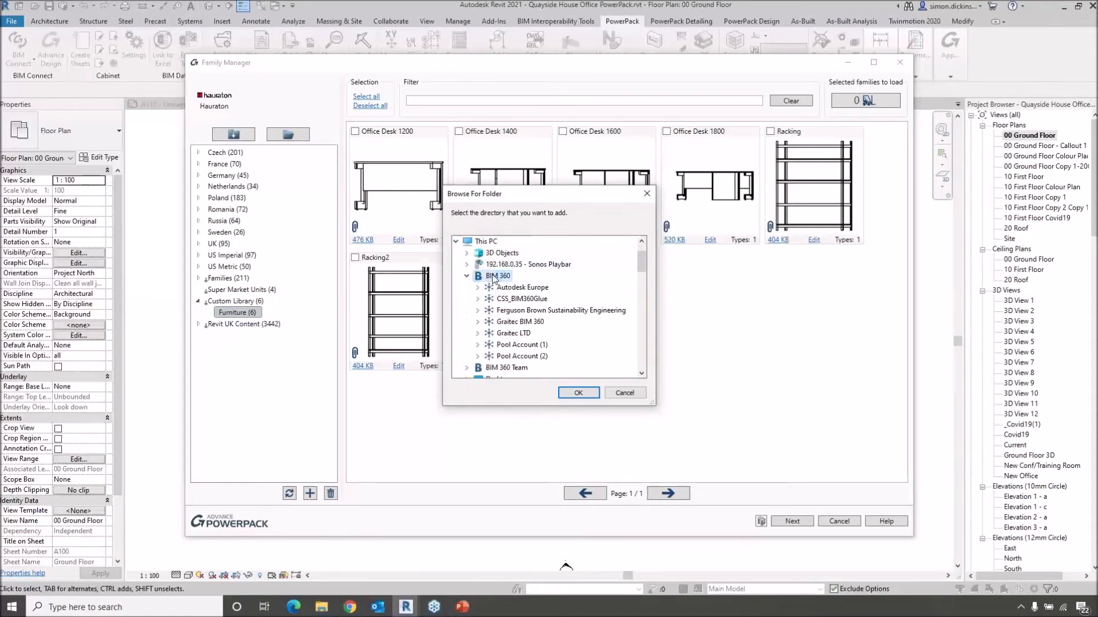
double_click(516, 323)
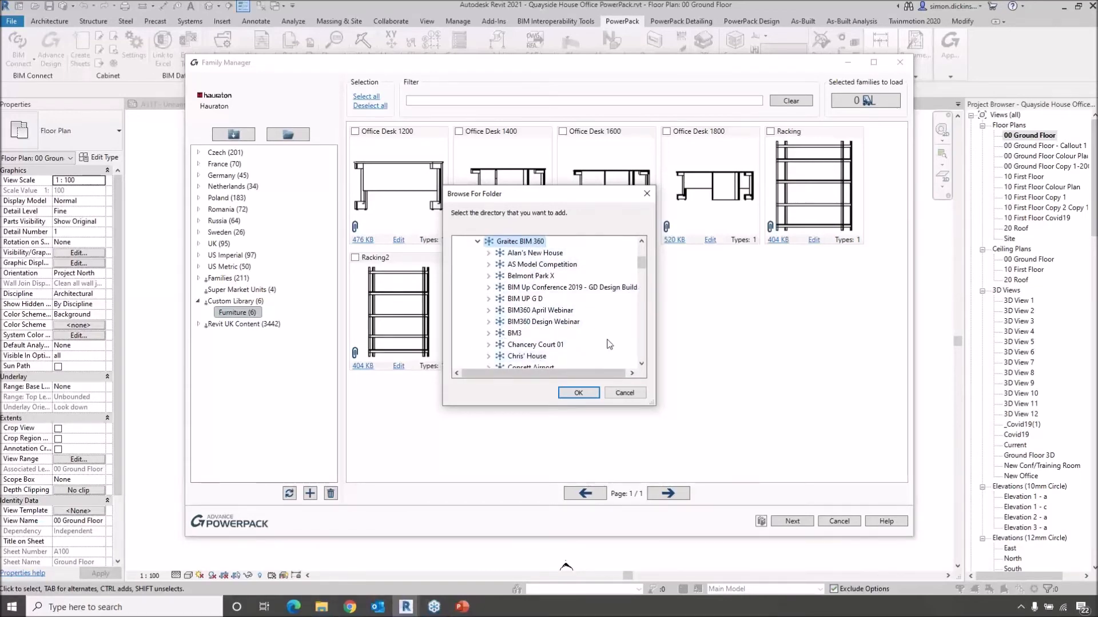
left_click(625, 393)
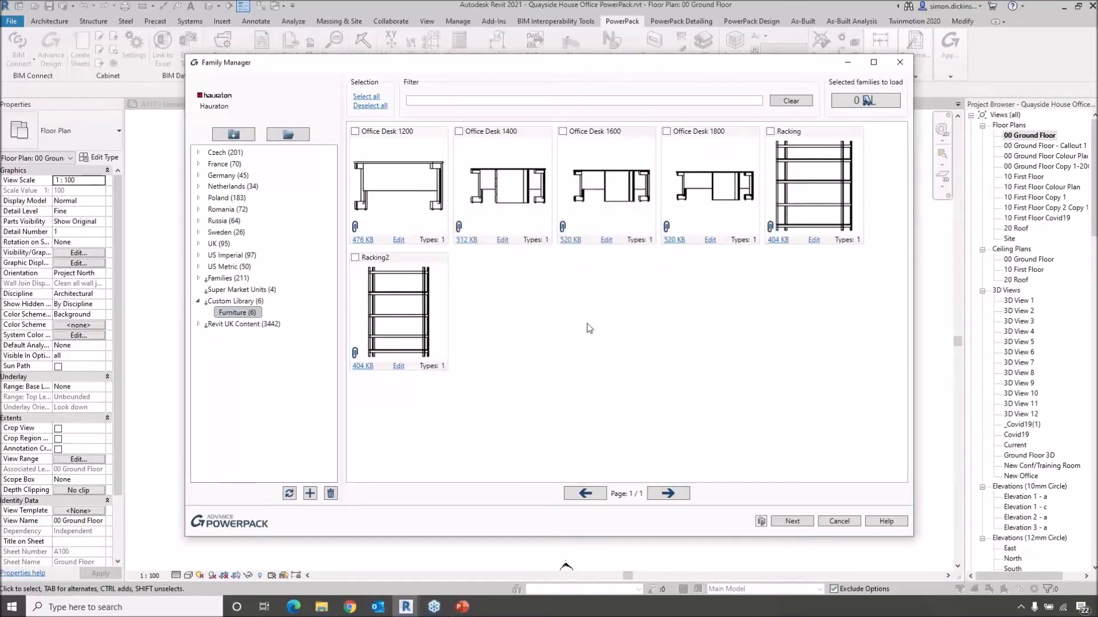
left_click(838, 521)
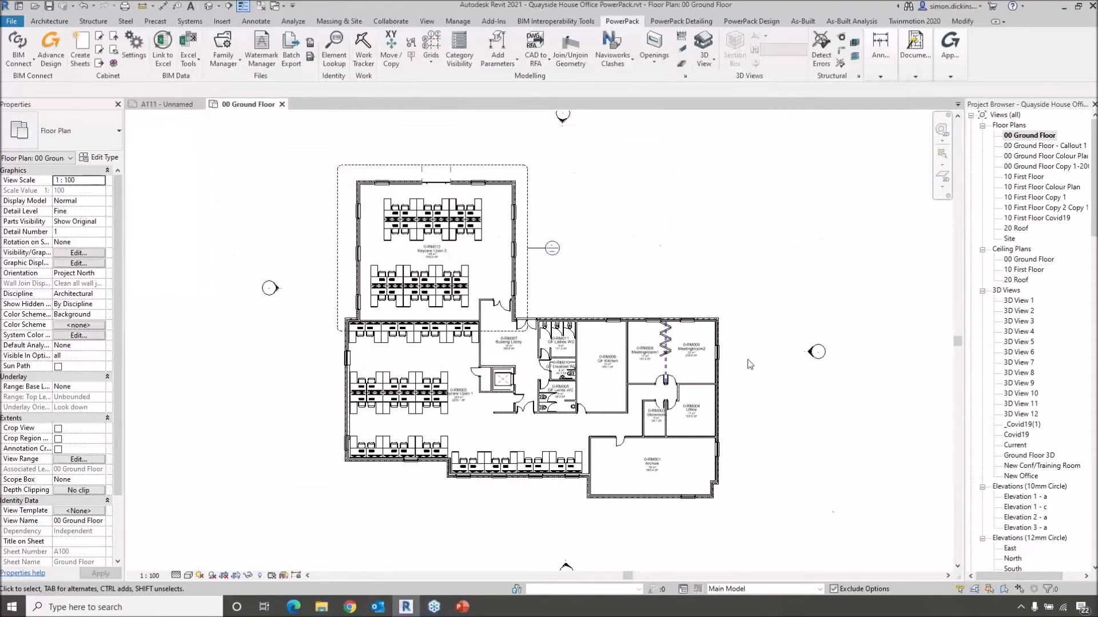
Open the Remove Backup Files tool and choose the user profile's Documents folder
left_click(223, 67)
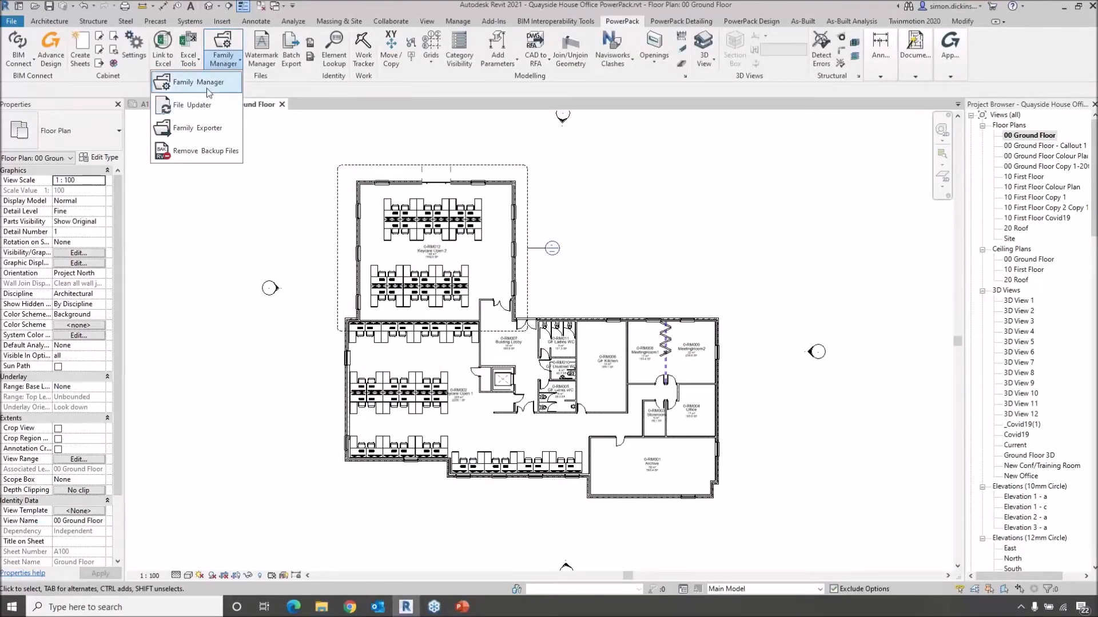
left_click(195, 152)
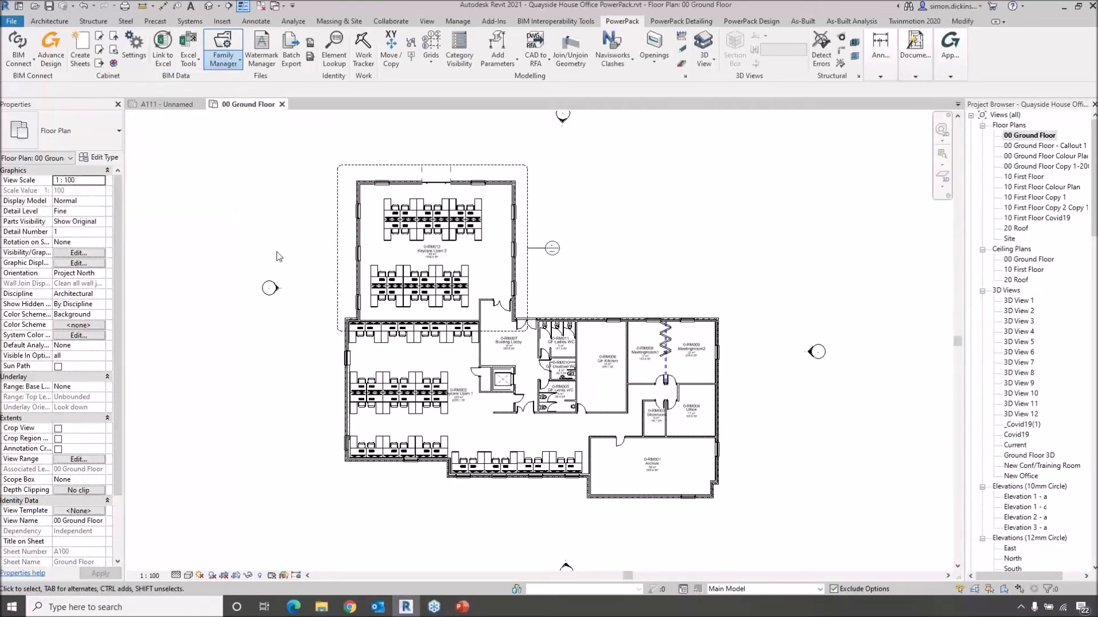
left_click_drag(499, 259, 490, 179)
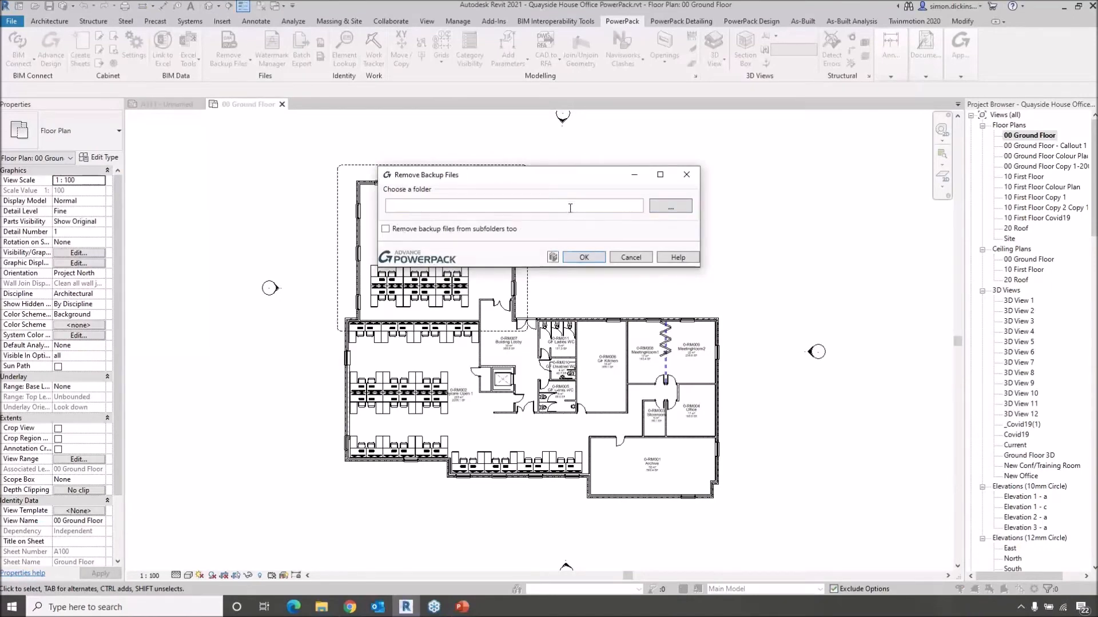
left_click(663, 207)
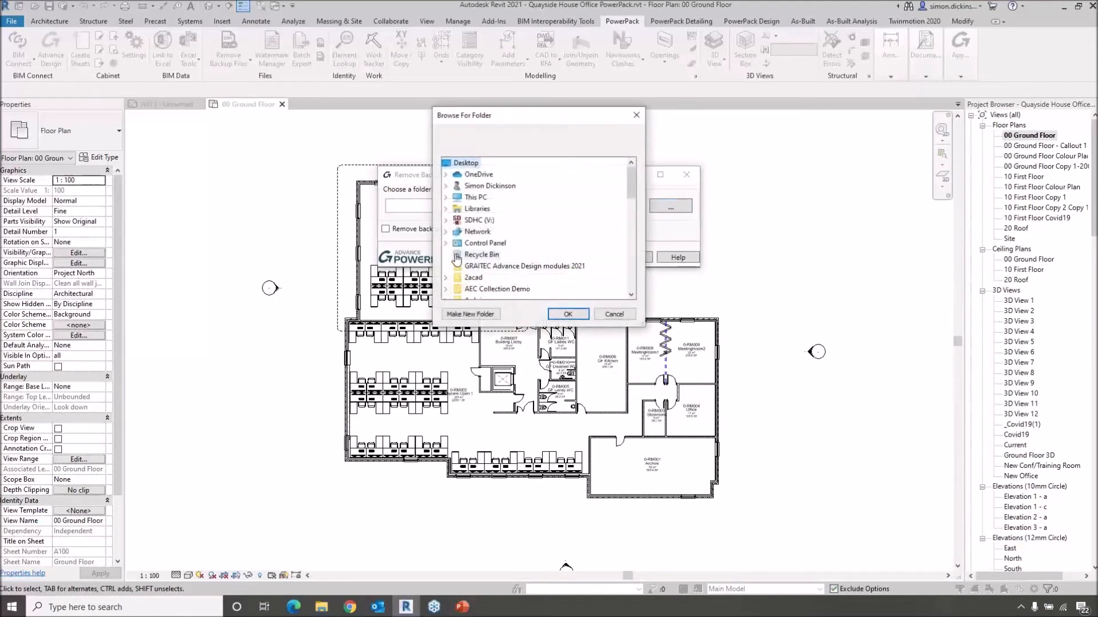
left_click(446, 186)
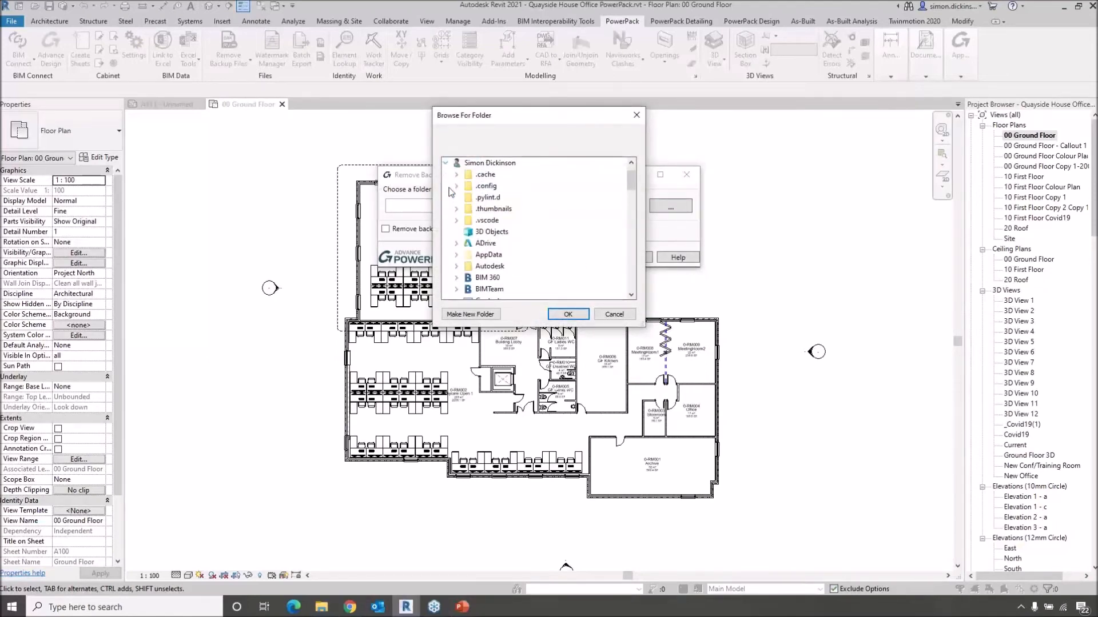
scroll(509, 218, "down", 1)
left_click(502, 257)
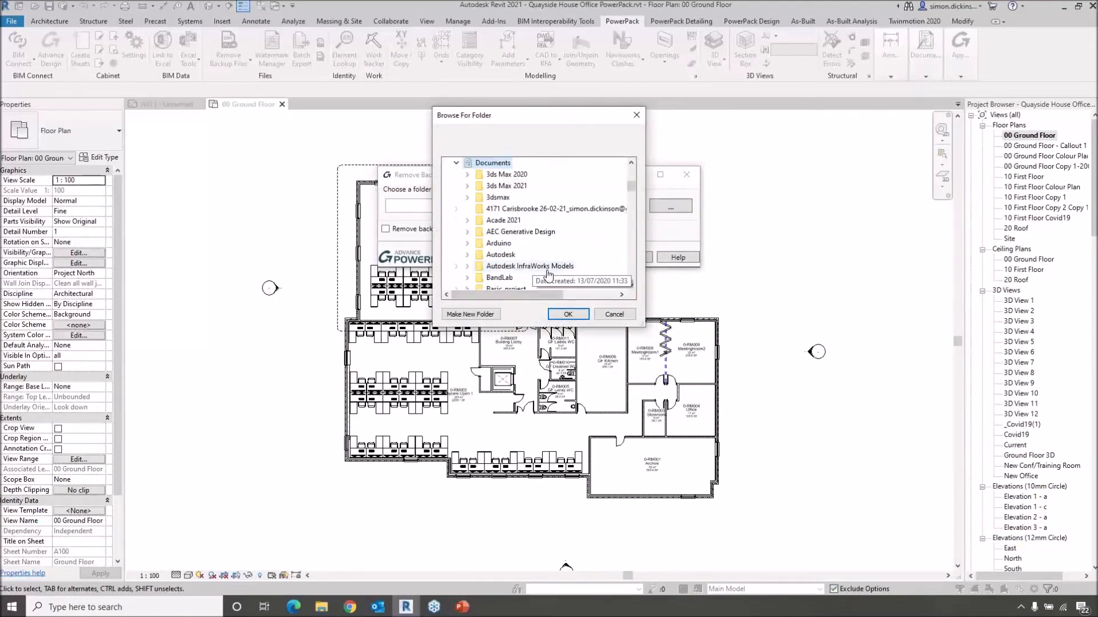
left_click(566, 316)
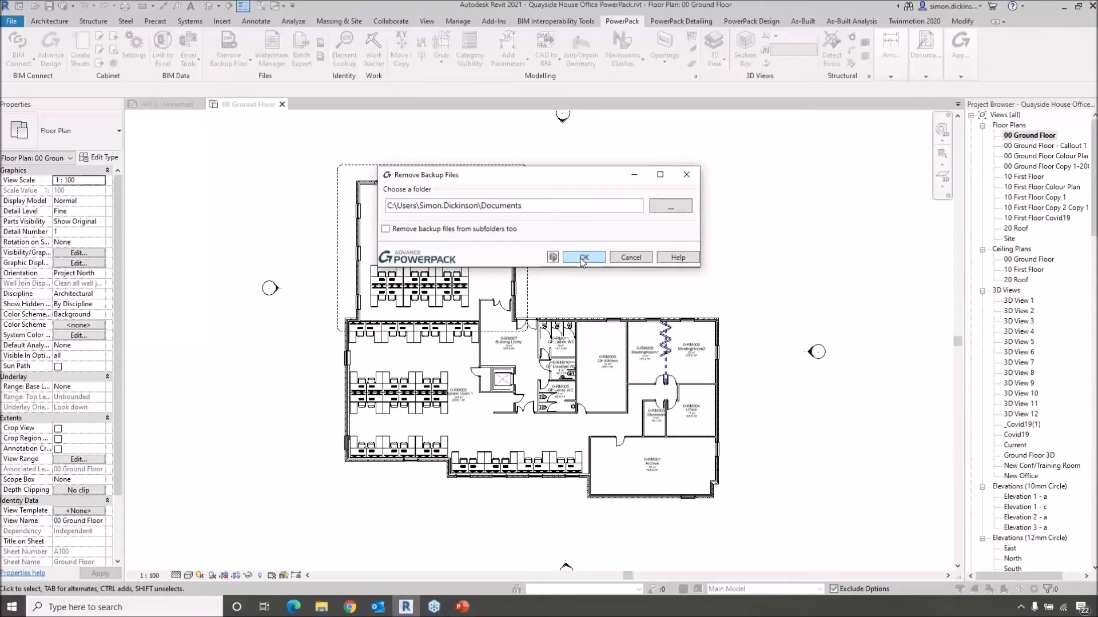
Start removing the backup files from the Documents folder, excluding subfolders, and decline the deletion
left_click(579, 236)
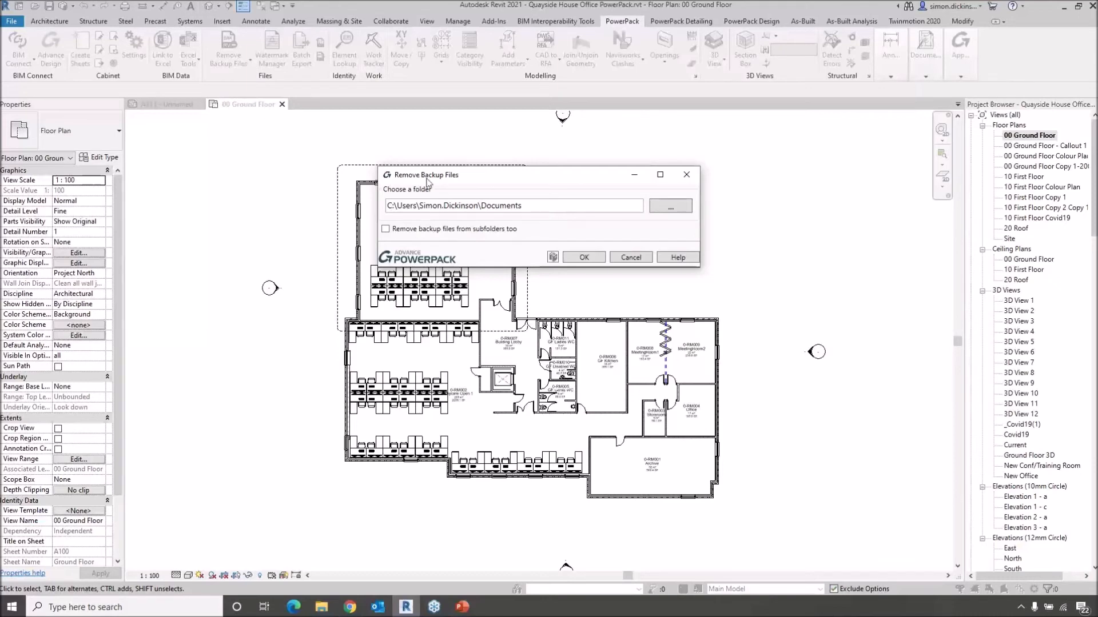
left_click(593, 261)
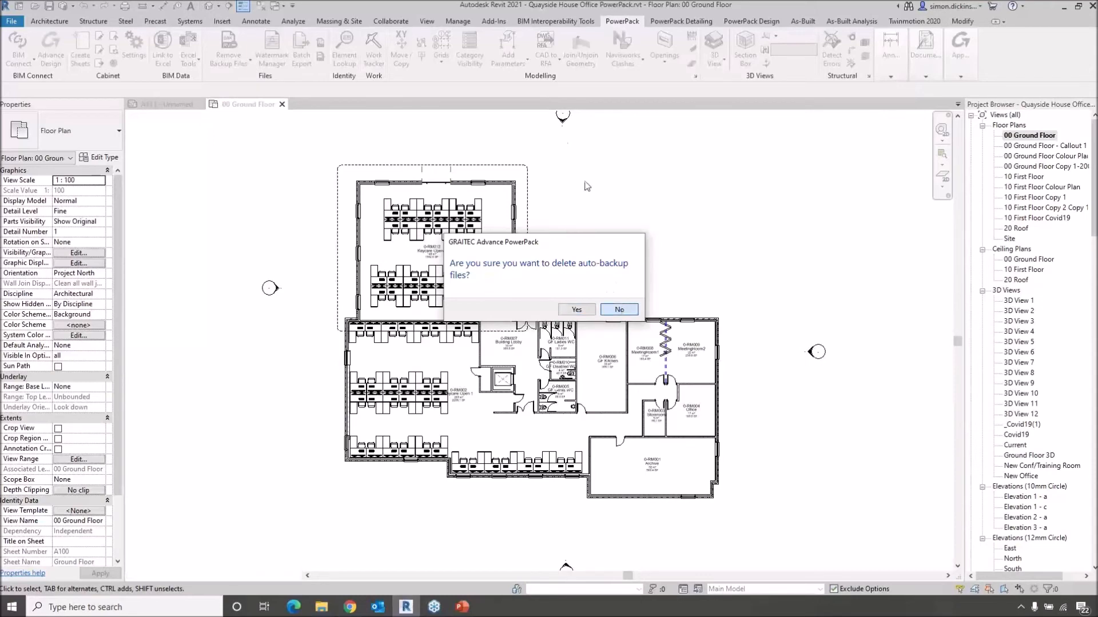
left_click(620, 310)
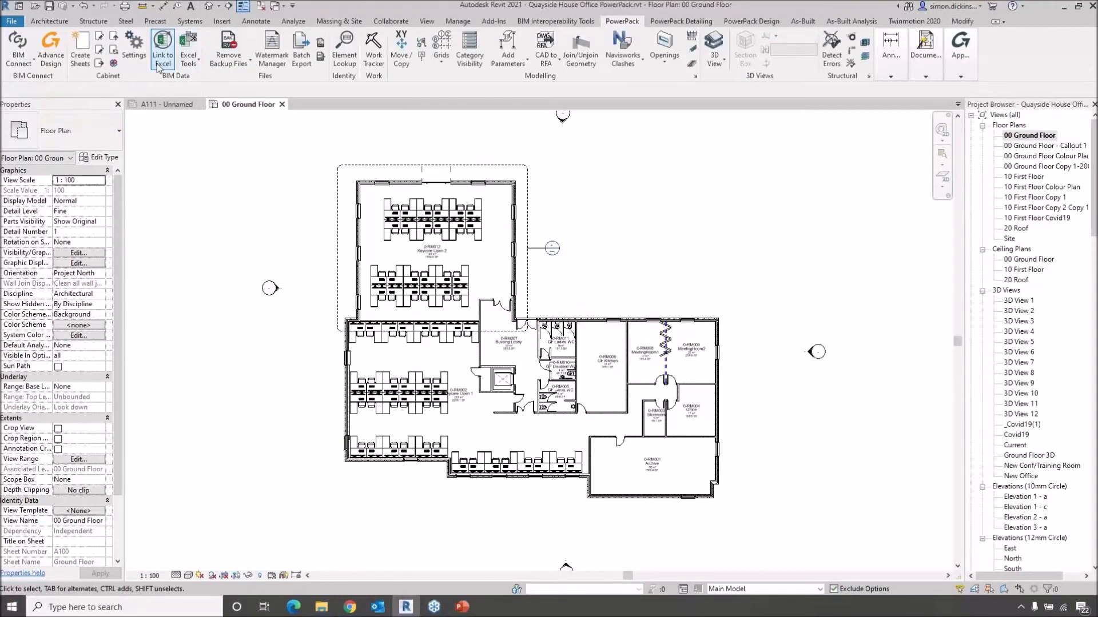
left_click(224, 66)
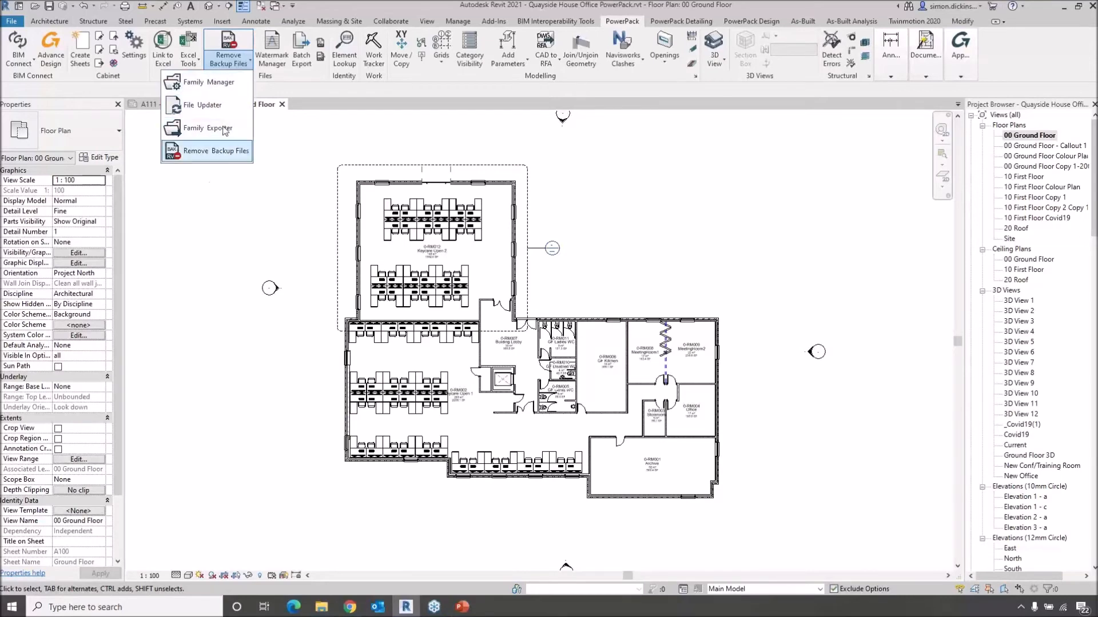
left_click(280, 165)
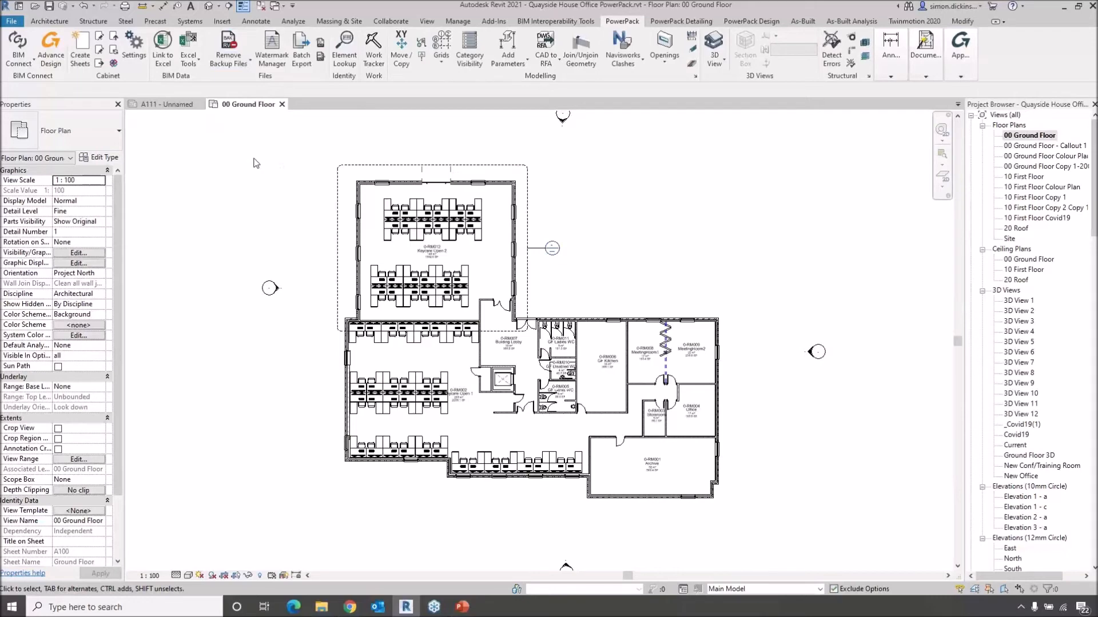
Load all family files from the Powerpack Custom Library's Furniture folder into the Watermark Manager and verify their watermarks
left_click(272, 51)
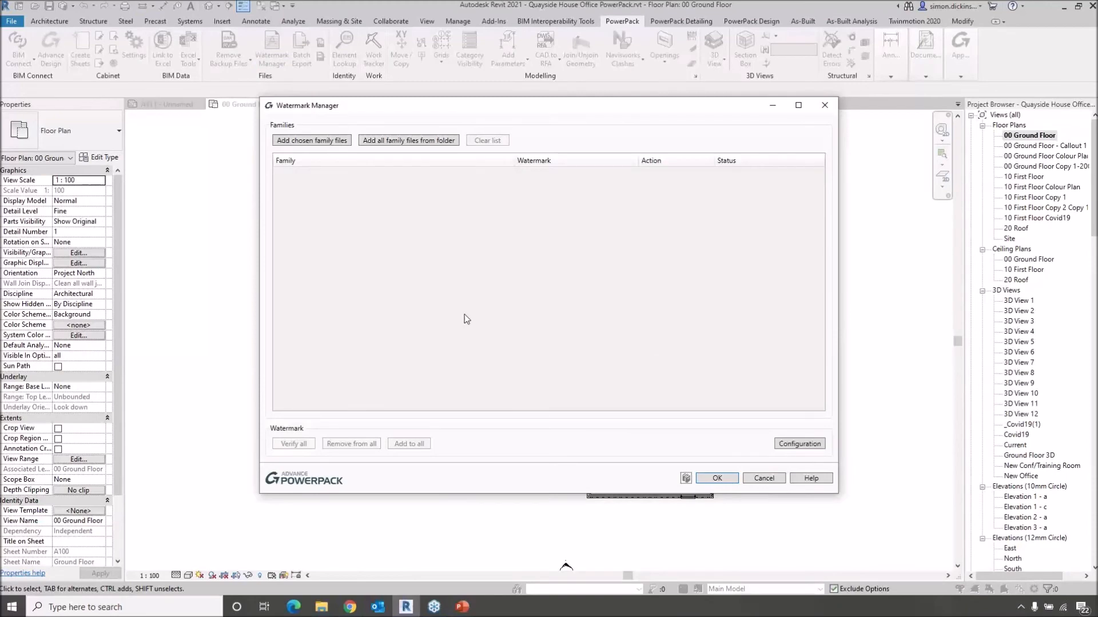
left_click(330, 141)
left_click(321, 141)
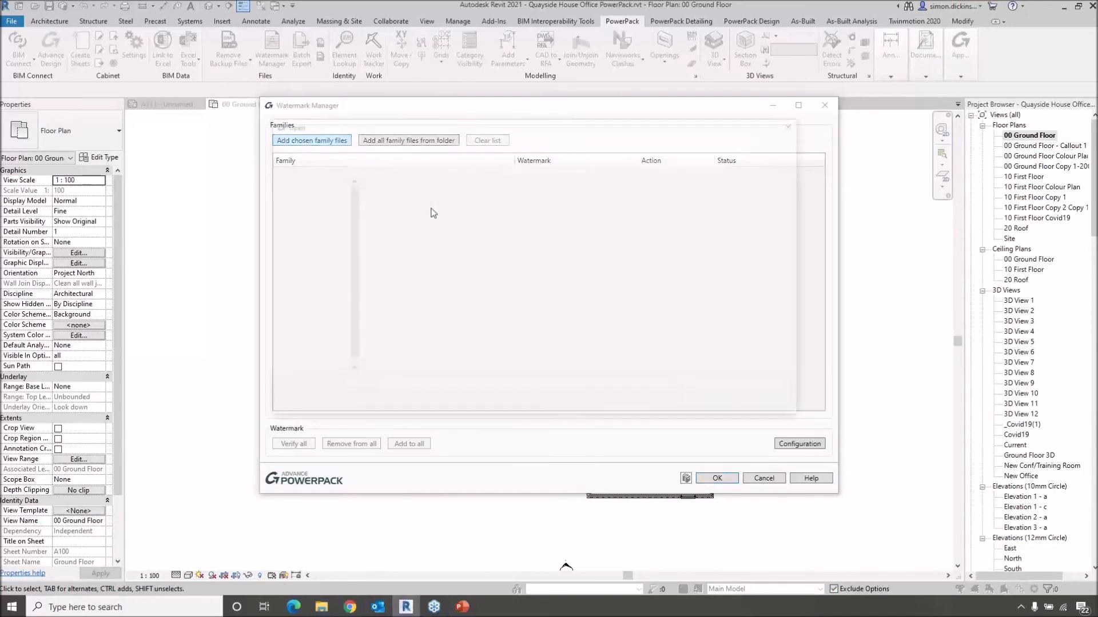
left_click(457, 143)
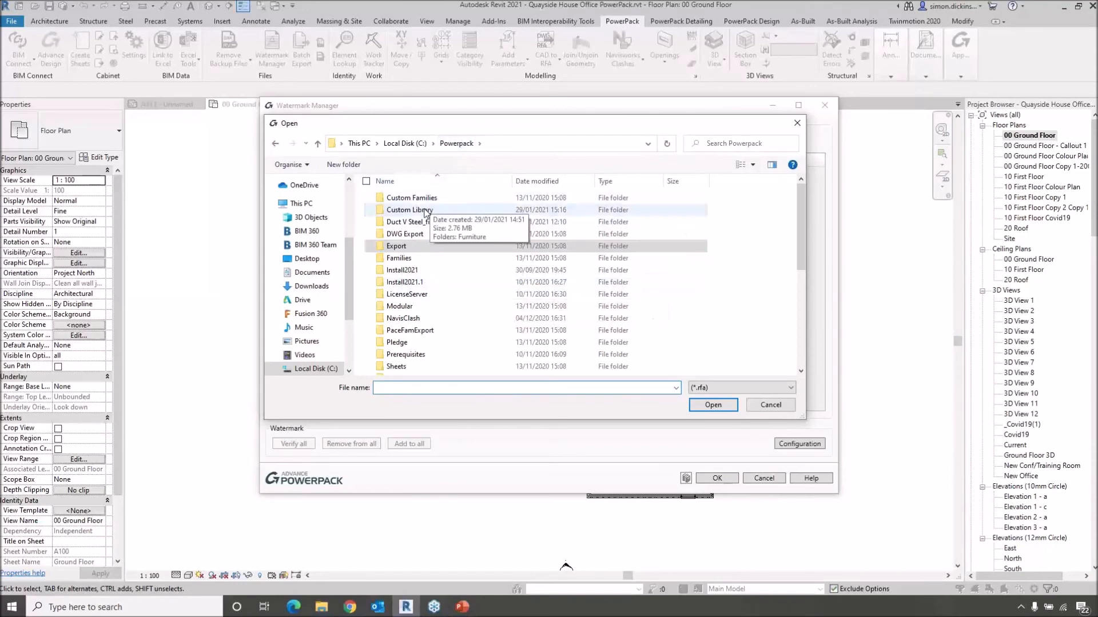
double_click(426, 210)
left_click(412, 208)
key("Return")
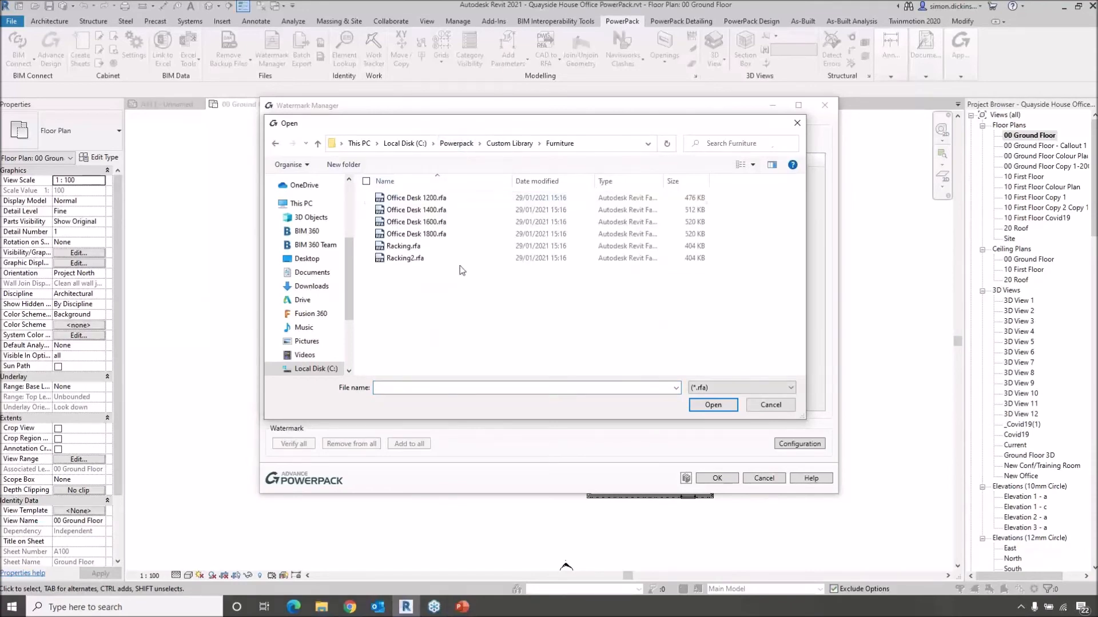
left_click_drag(457, 307, 406, 202)
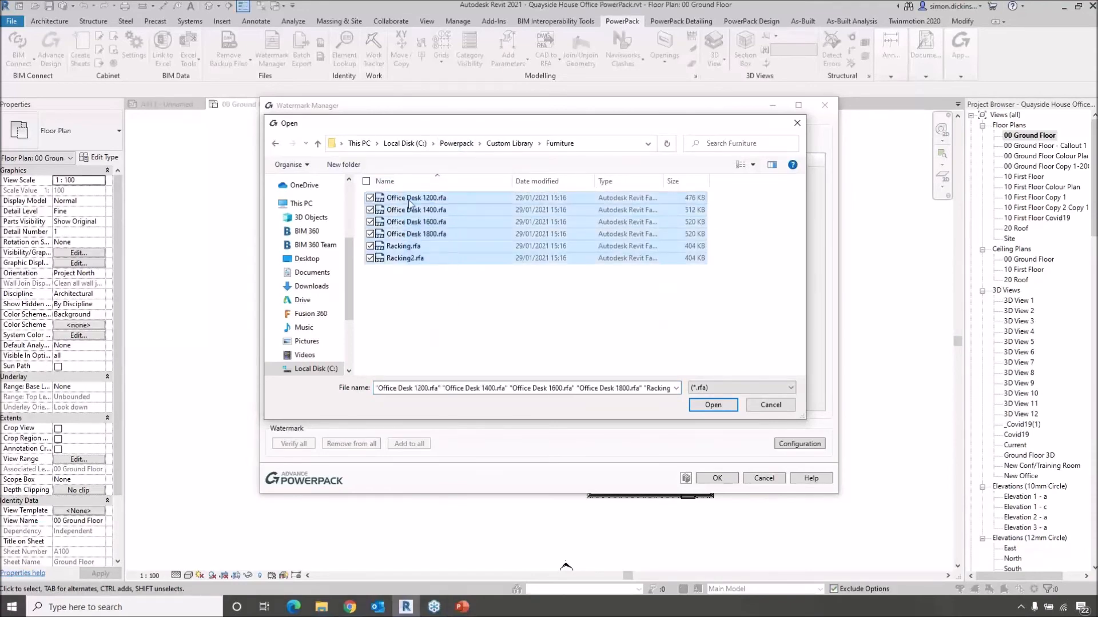
left_click(722, 404)
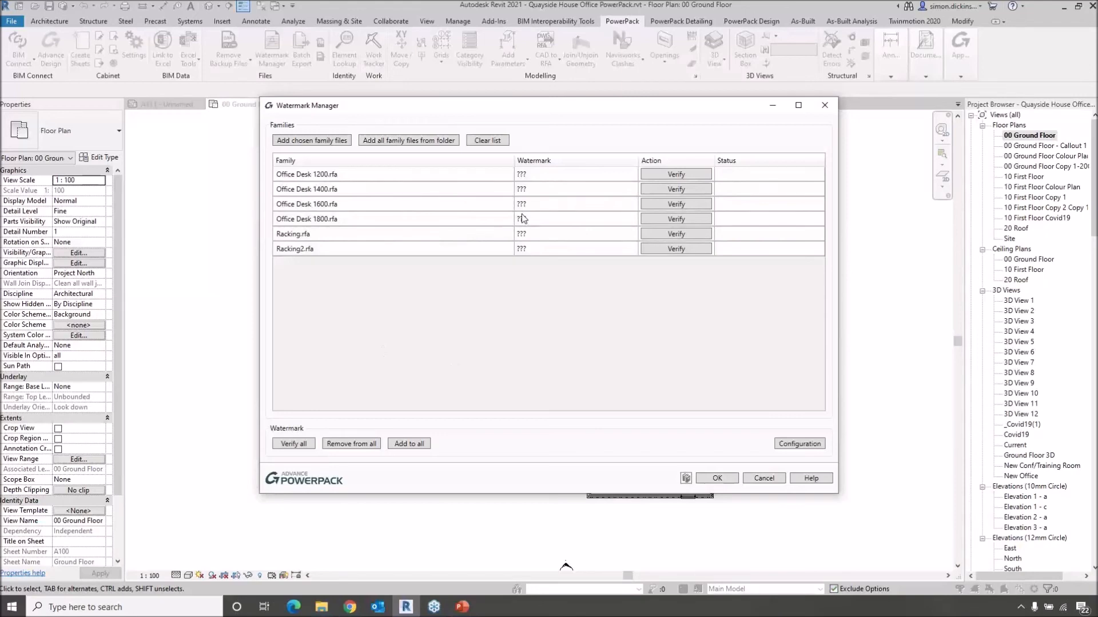
left_click(530, 176)
left_click(301, 445)
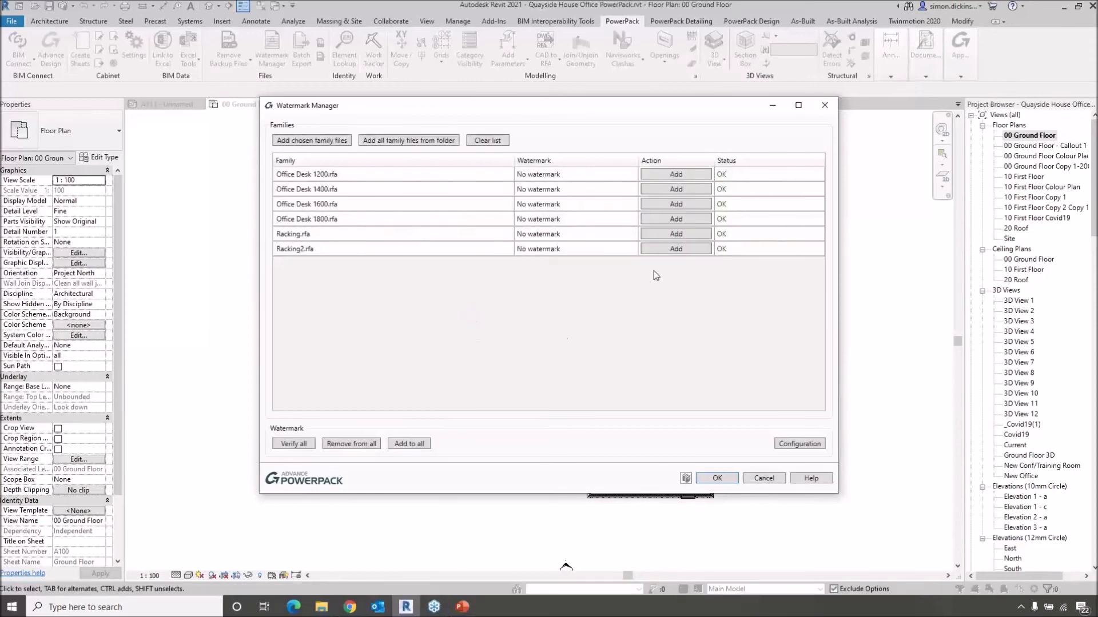
Clear the Watermark Manager list, add only Office Desk 1200.rfa and verify its watermark
left_click(495, 142)
left_click(320, 141)
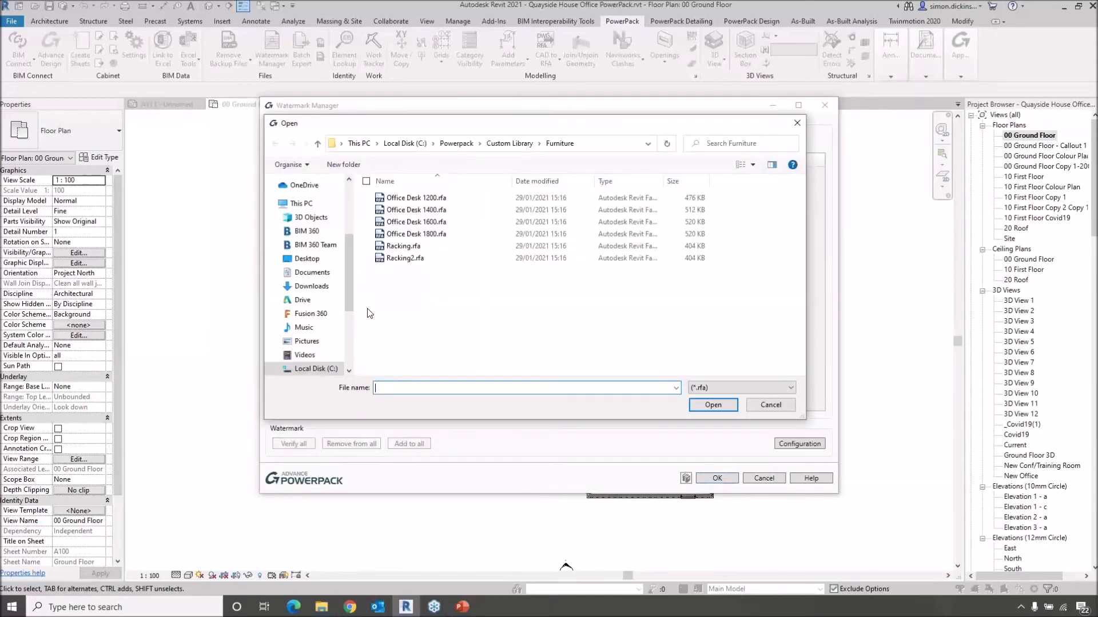
double_click(433, 198)
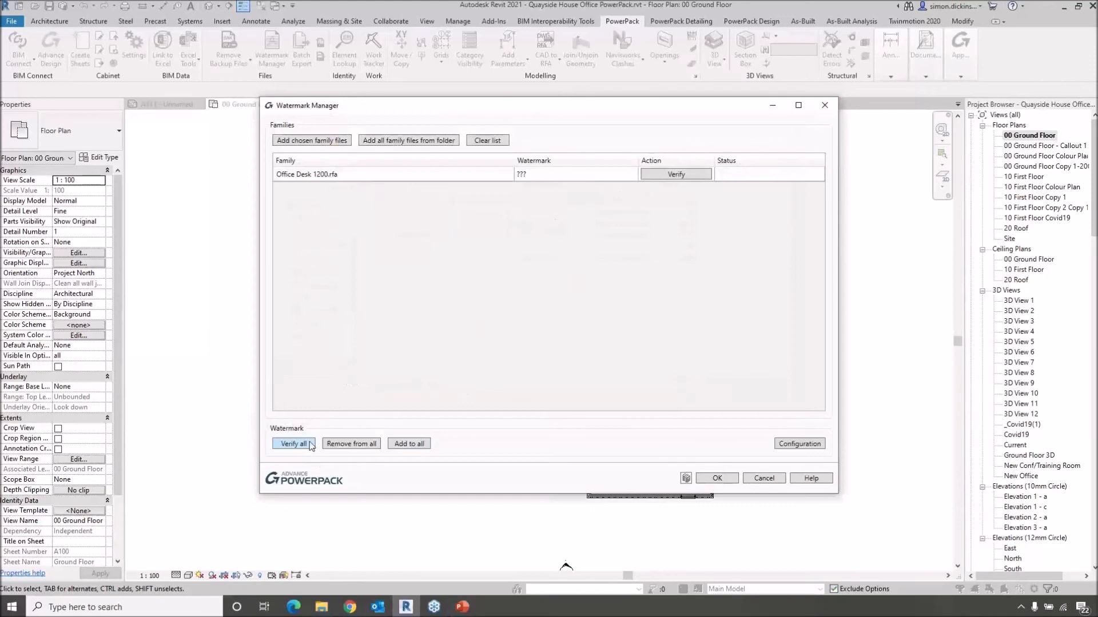
left_click(687, 174)
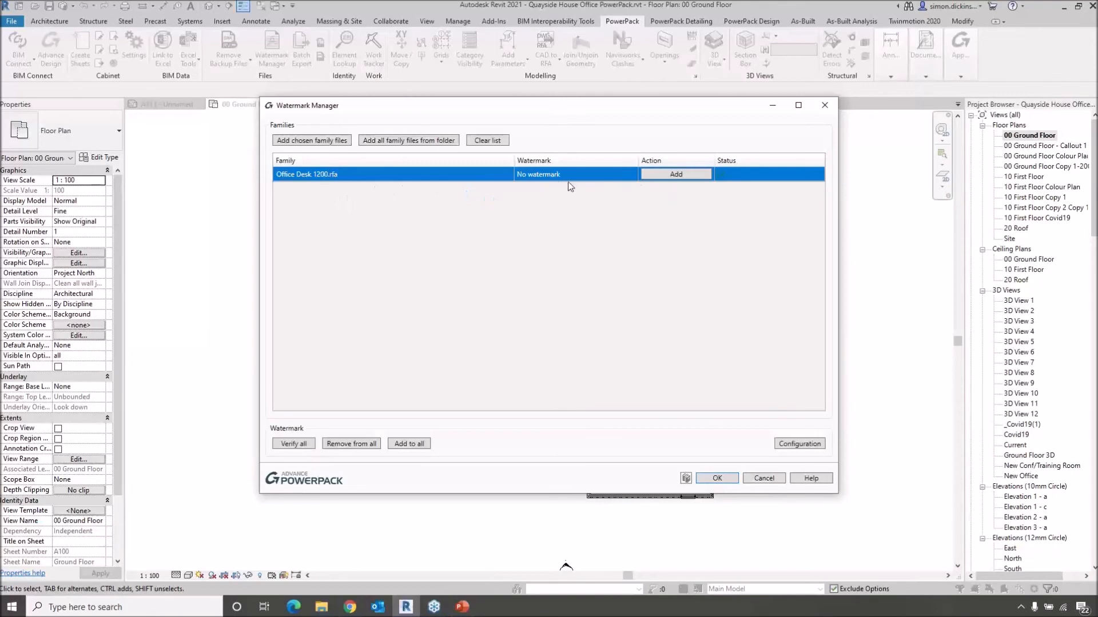
left_click(544, 175)
Accept the existing watermark configuration and add a watermark to Office Desk 1200.rfa, entering and repeating the watermark password
left_click(798, 444)
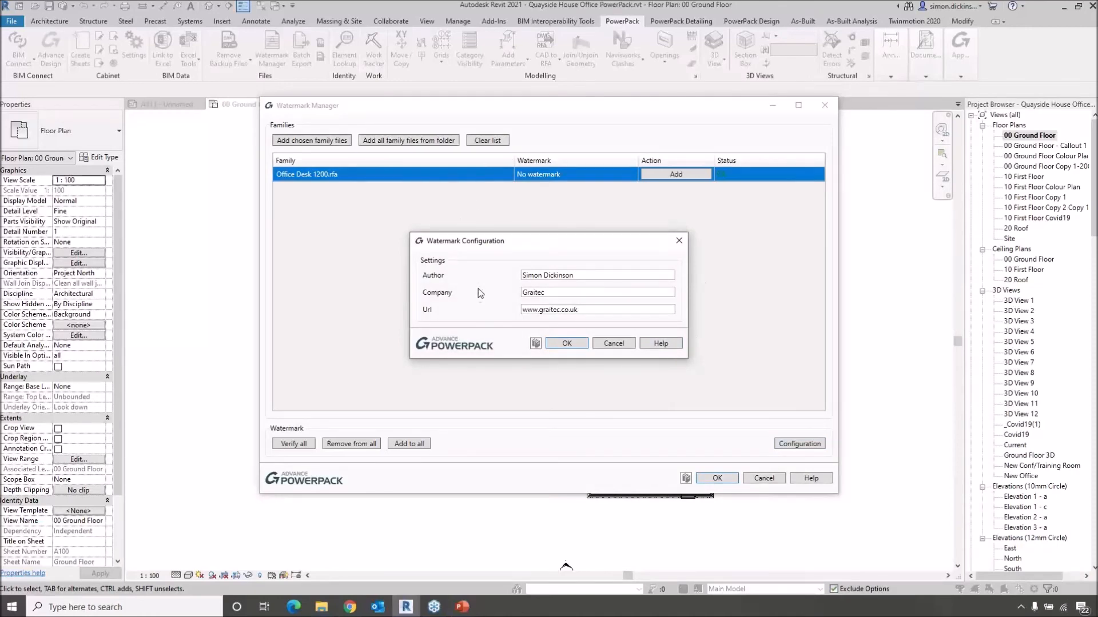
left_click(565, 344)
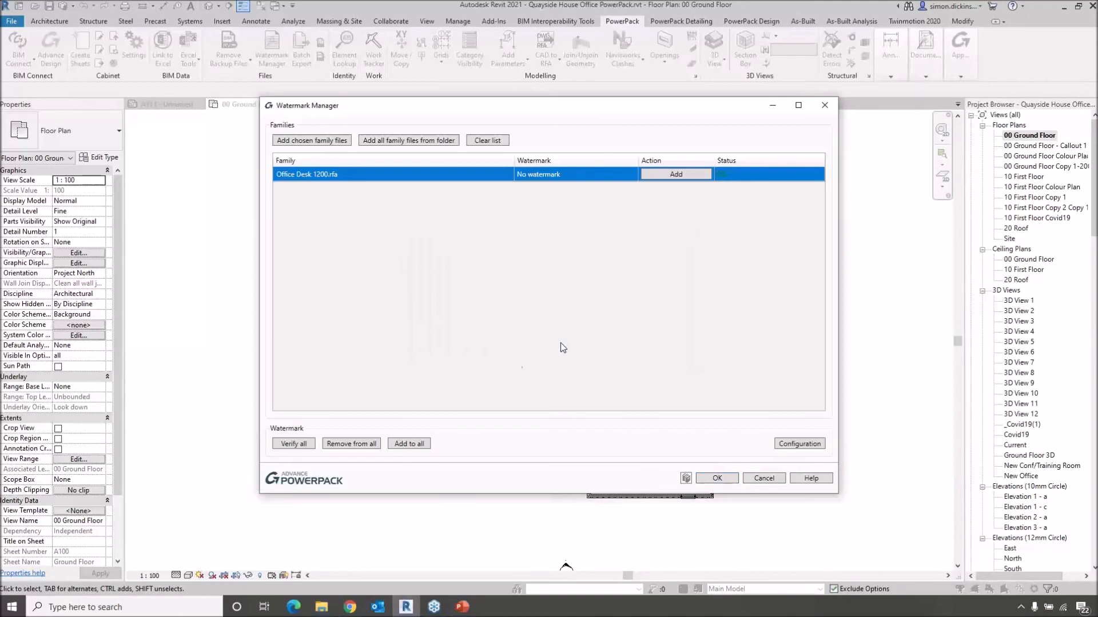
left_click(684, 174)
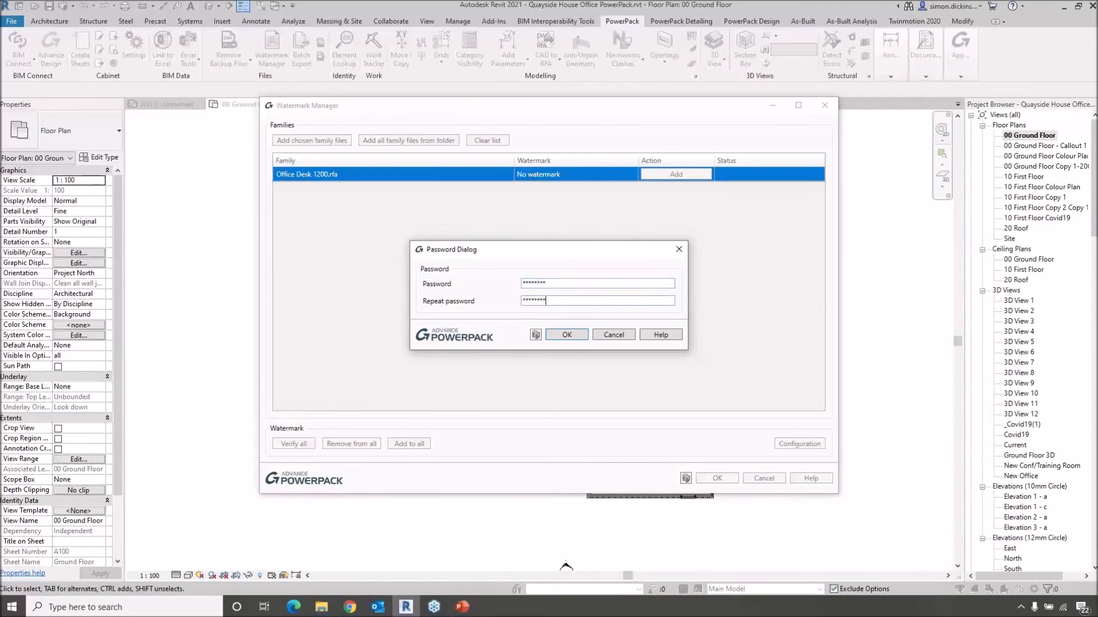
key("Return")
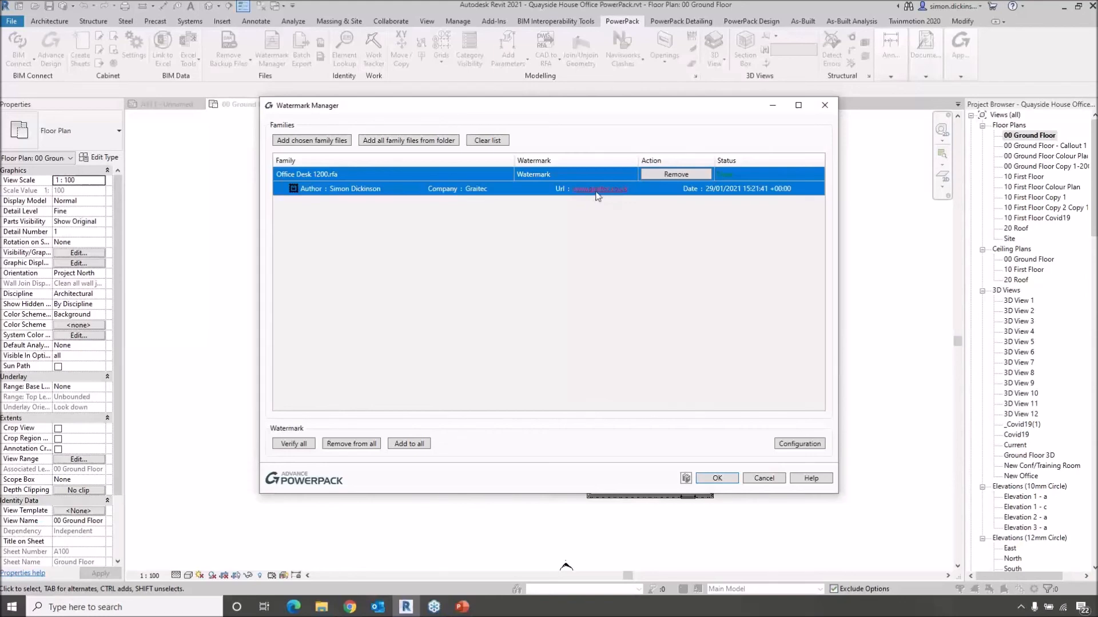
left_click(724, 481)
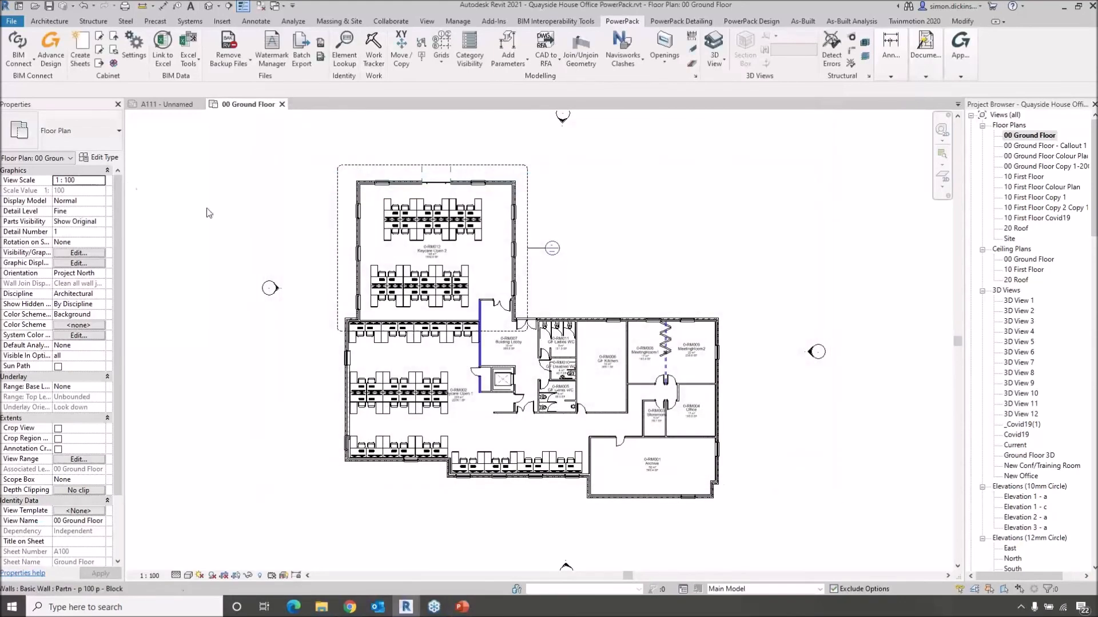
Open the family Office Desk 1200.rfa from the Furniture folder of the Custom Library in C:\Powerpack
left_click(13, 25)
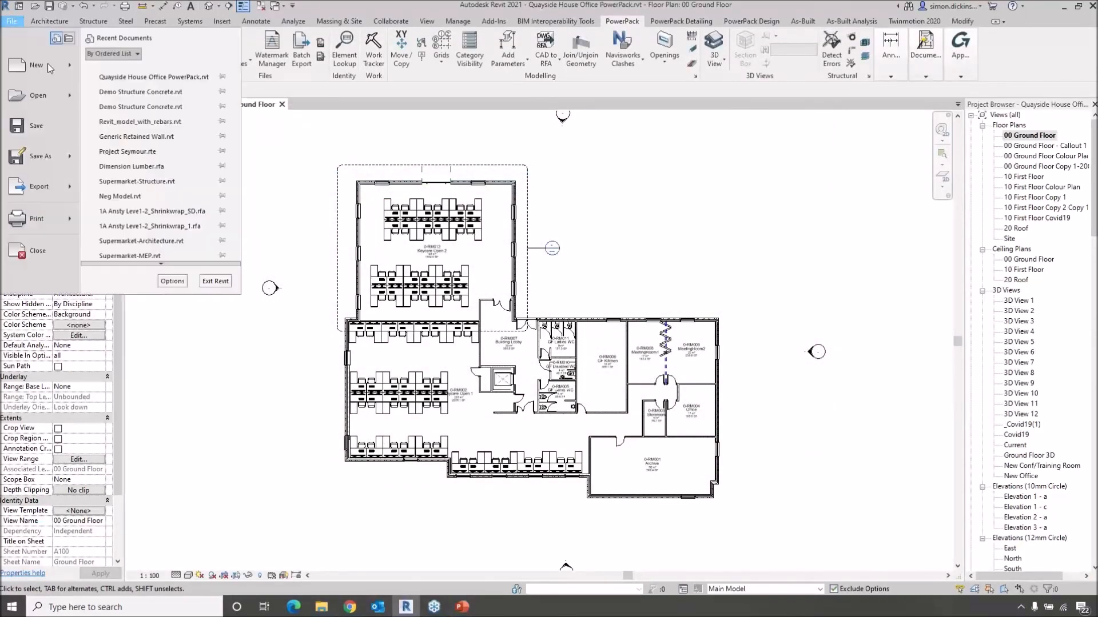
left_click(39, 94)
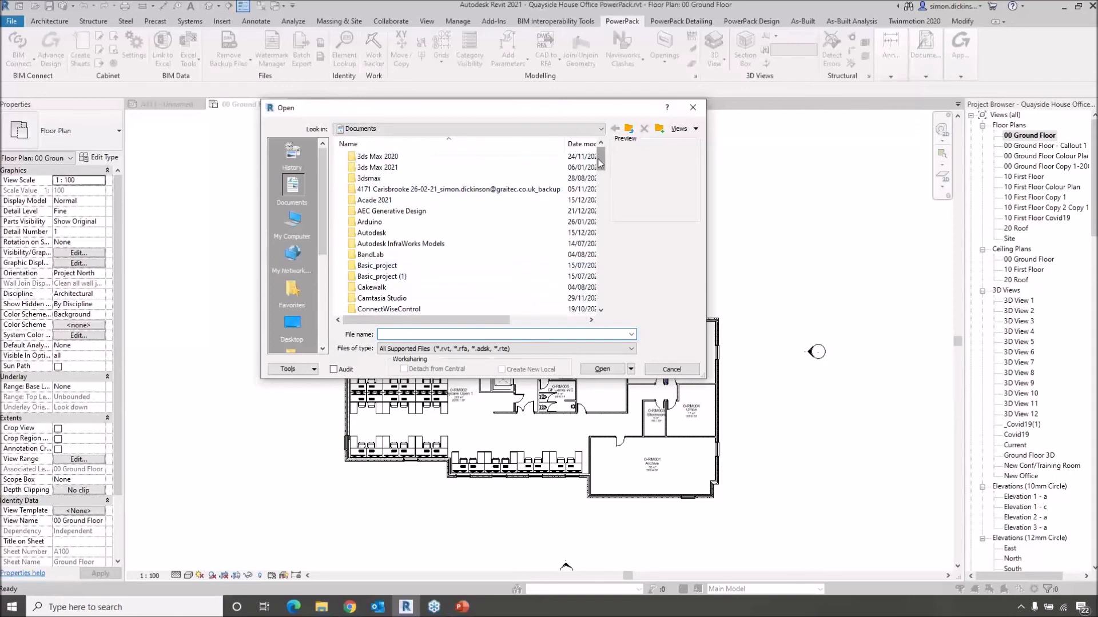
left_click(293, 227)
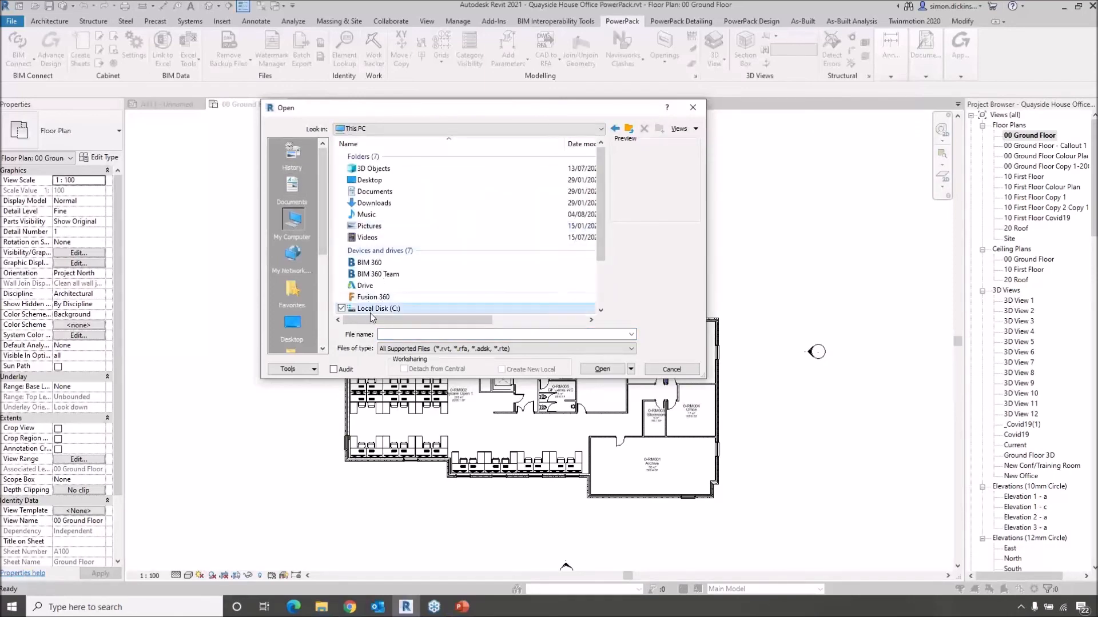
double_click(370, 312)
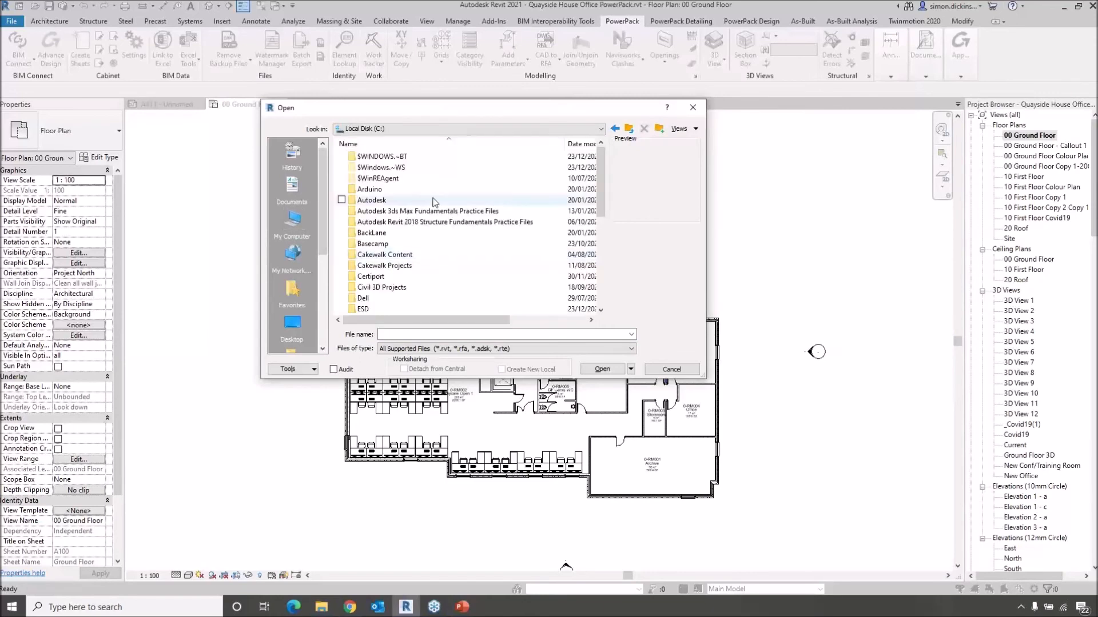
scroll(412, 200, "down", 5)
double_click(383, 190)
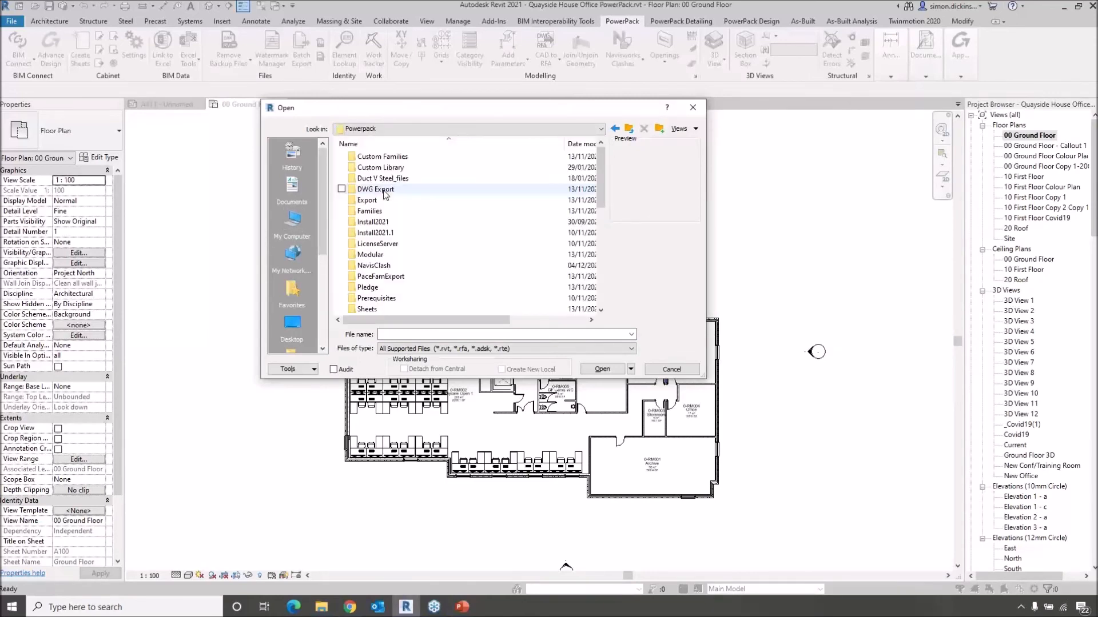
double_click(391, 167)
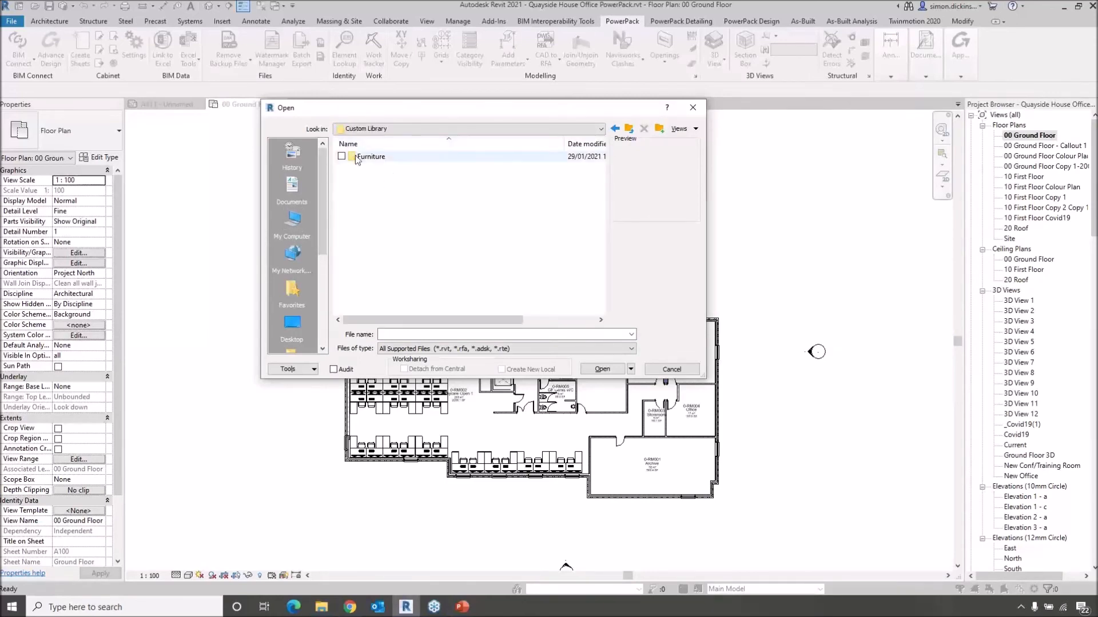
double_click(370, 157)
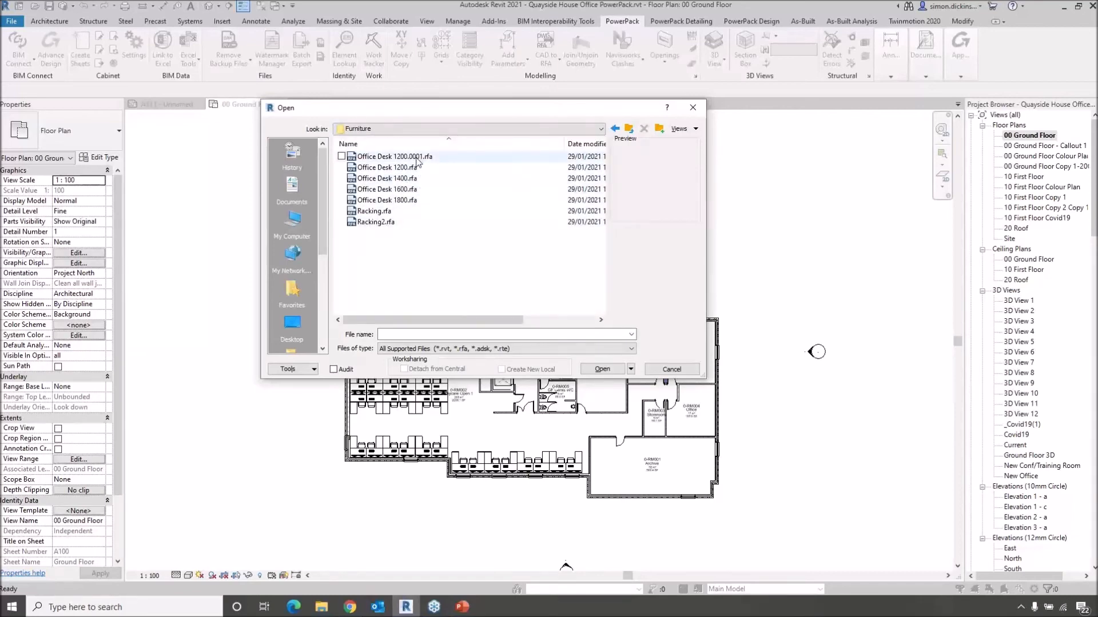
double_click(384, 168)
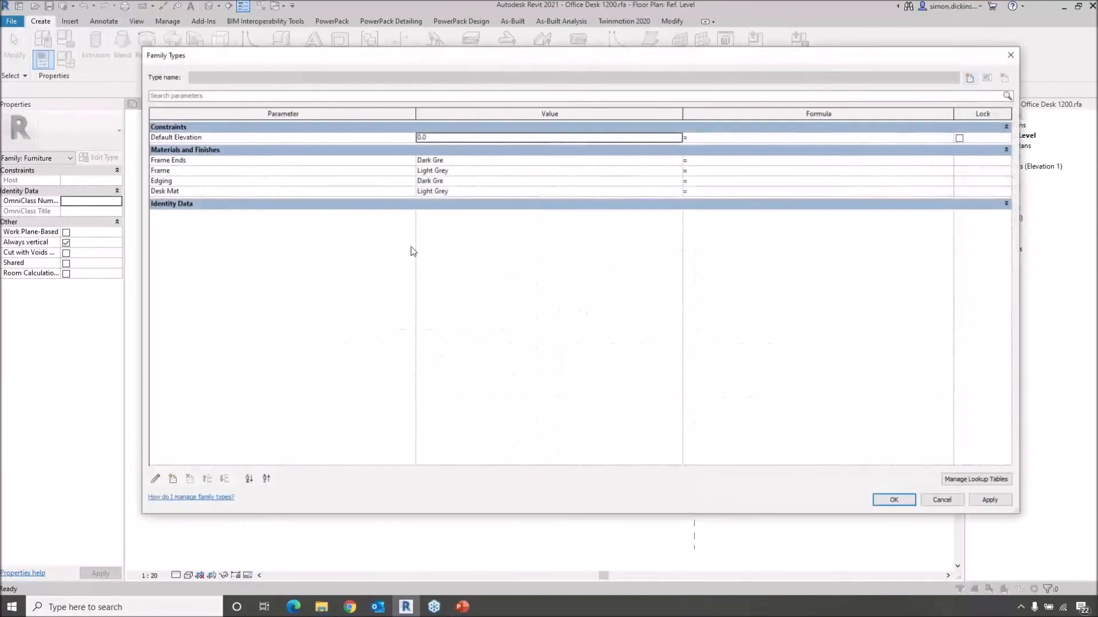
In the desk's family types, expand Identity Data and clear the Manufacturer formula and value
left_click(1006, 204)
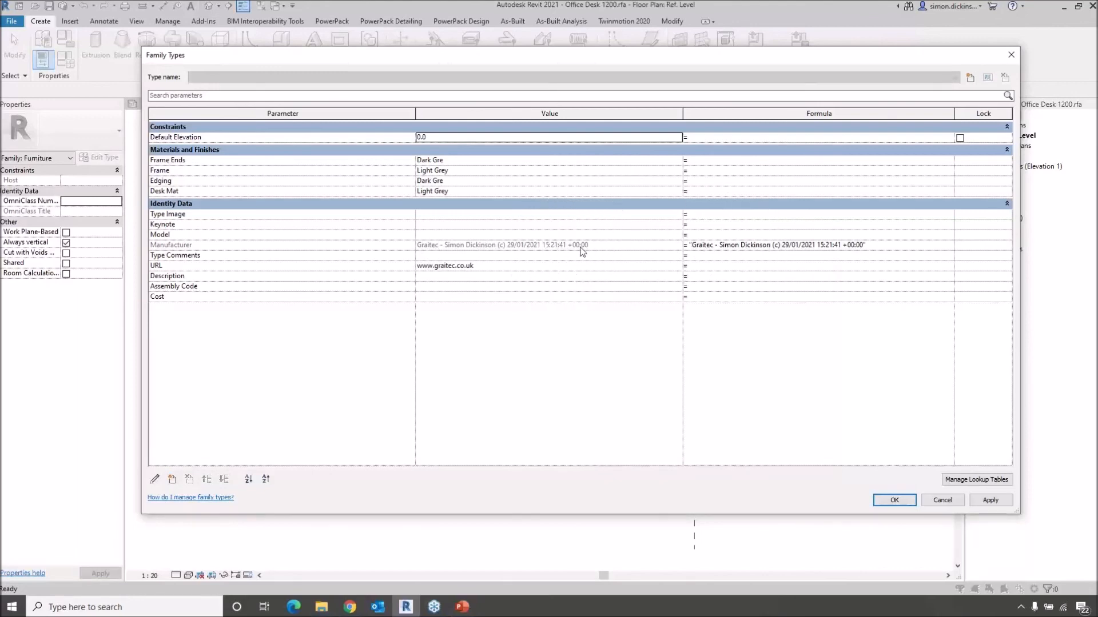
left_click(875, 245)
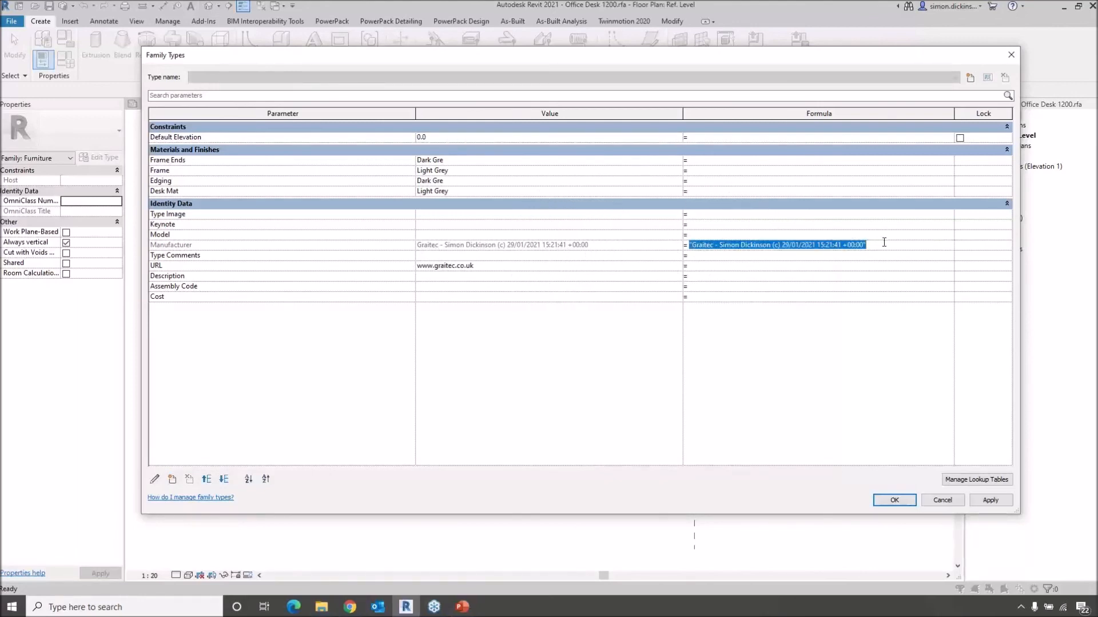
key("Delete")
left_click(604, 246)
left_click_drag(590, 245, 360, 244)
key("Delete")
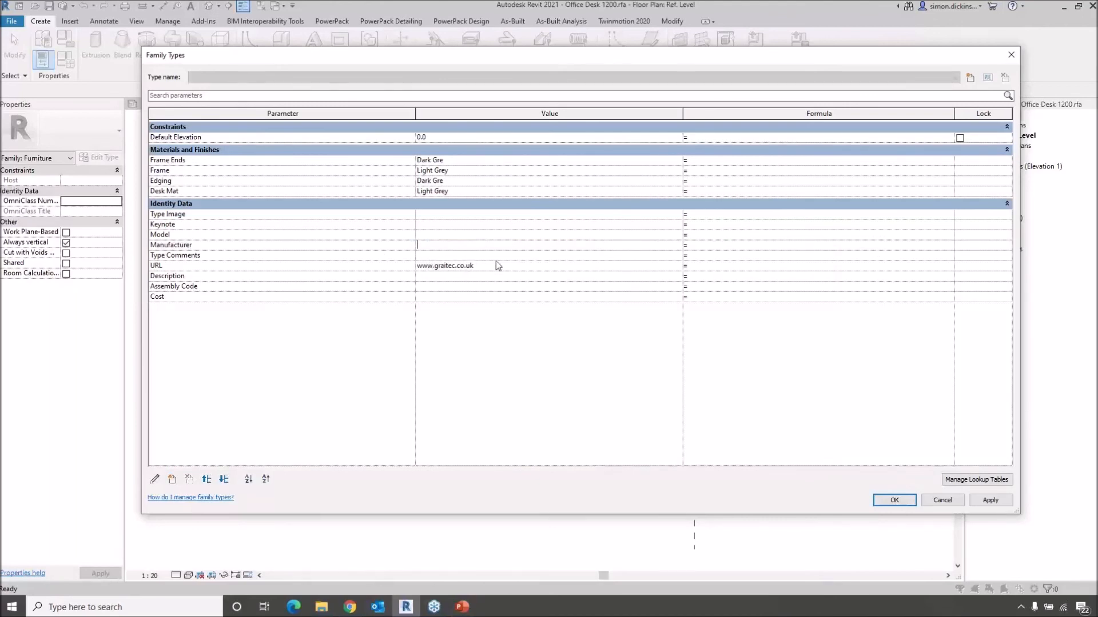
left_click(496, 265)
type("www.google.co.uk")
left_click(422, 246)
type("Someone")
left_click(886, 502)
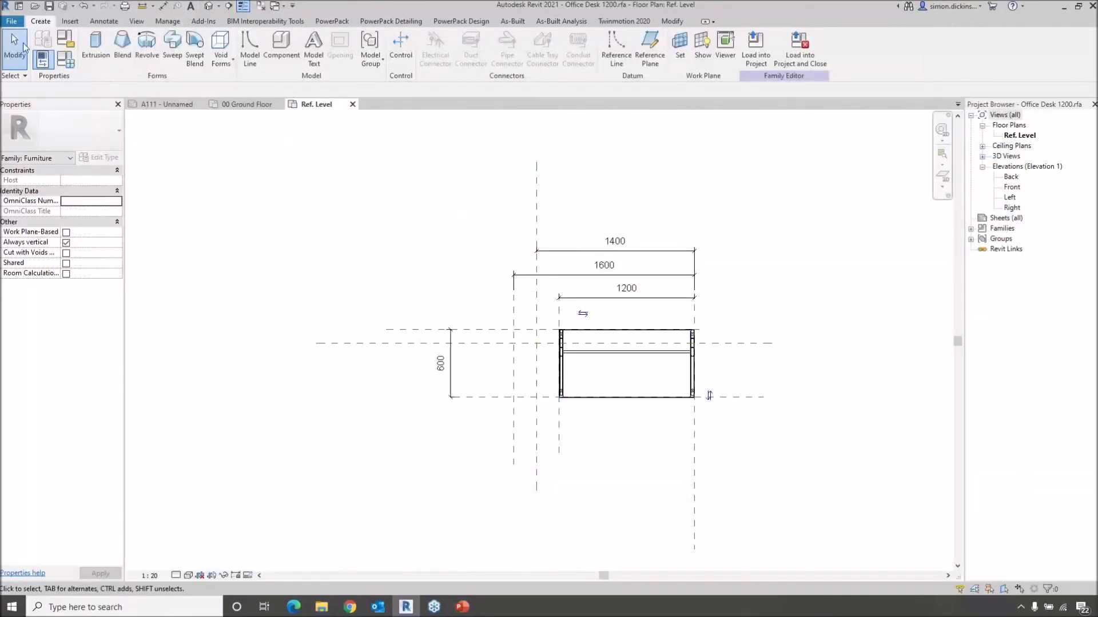
Save the edited desk as a new family named "Fake desk" in the Furniture folder
left_click(14, 23)
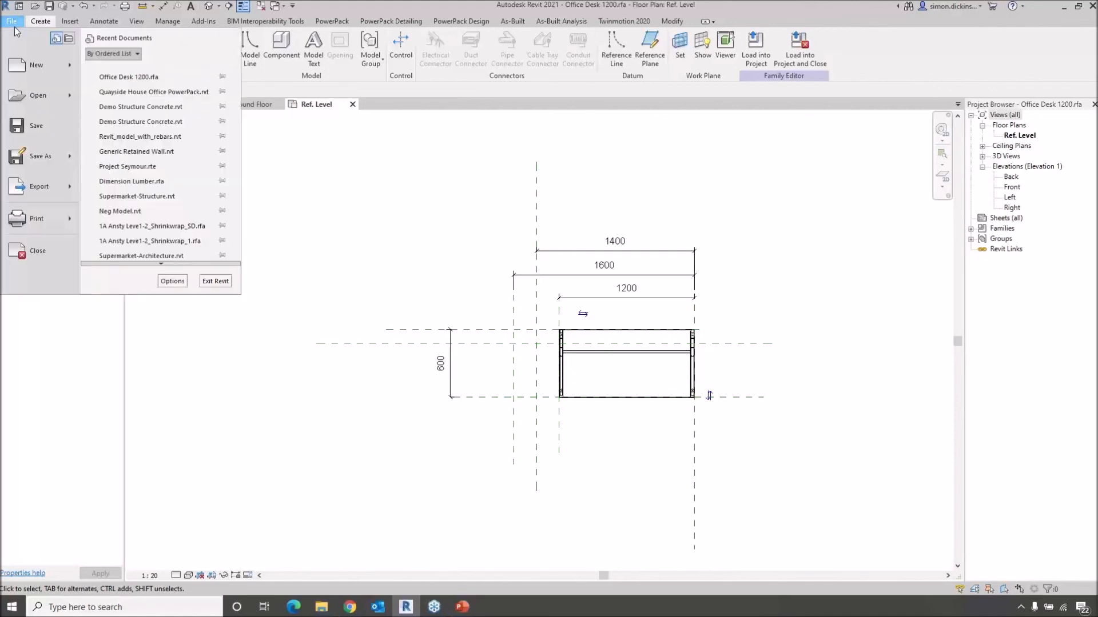
mouse_move(33, 165)
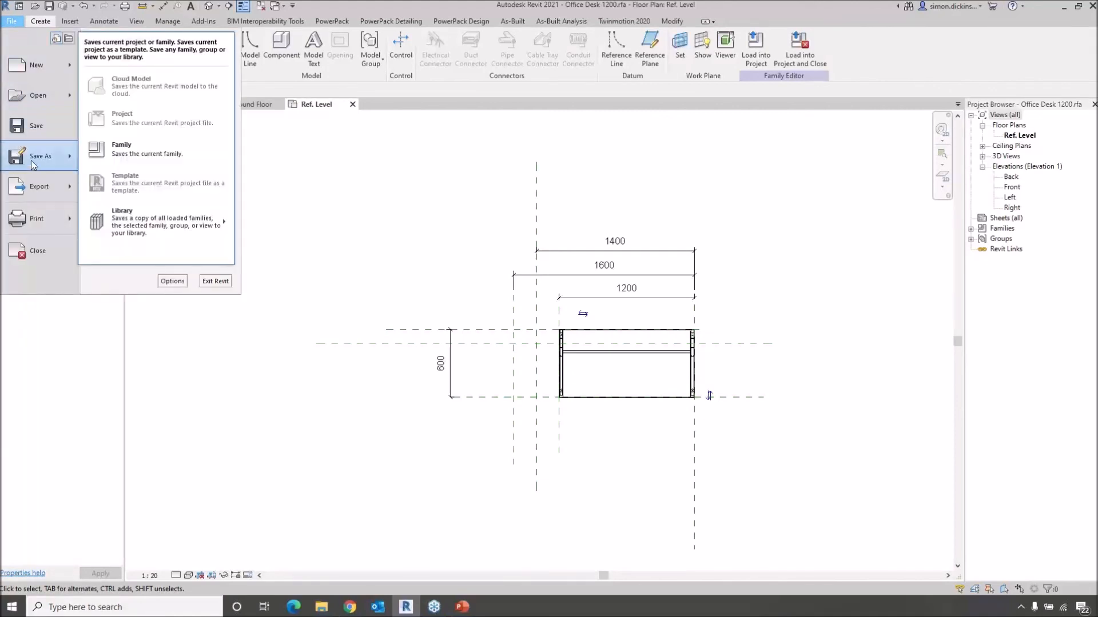
left_click(128, 150)
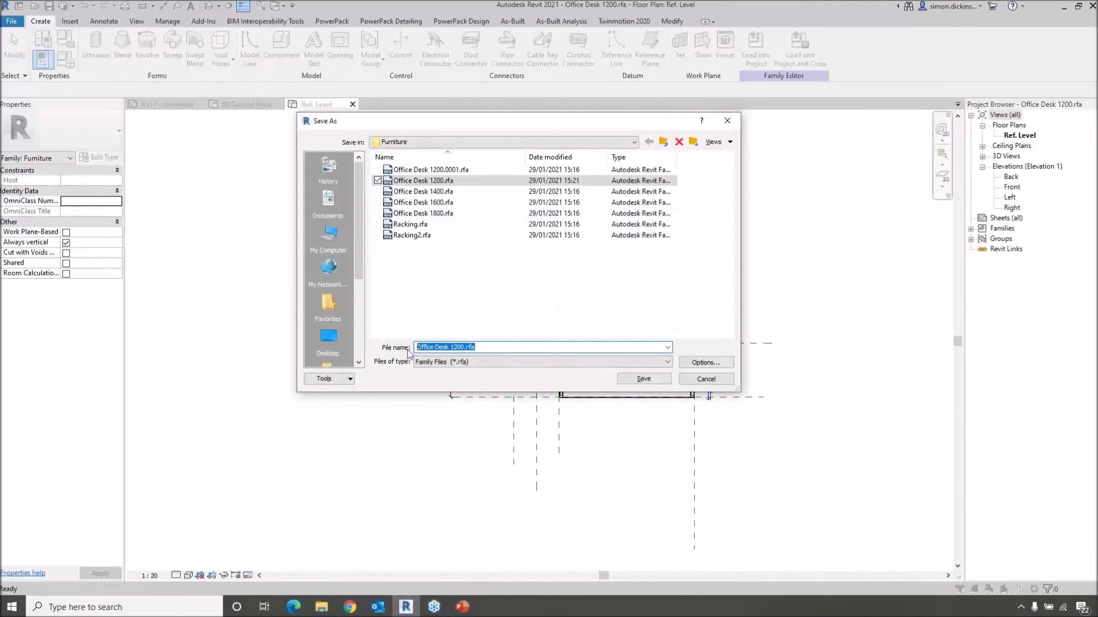
type("Fake desk")
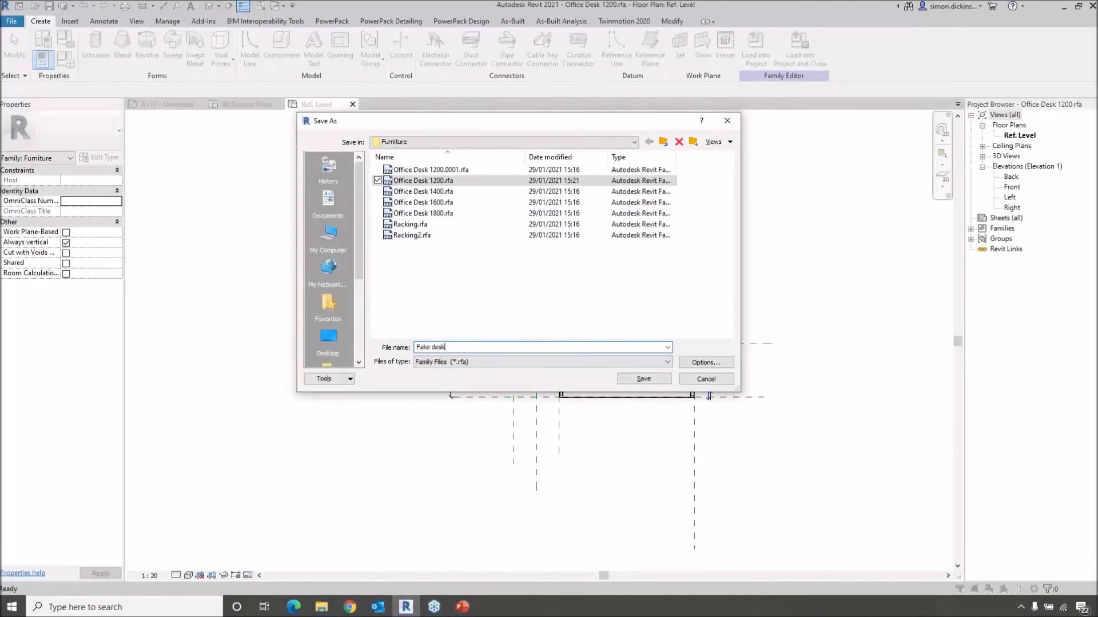
left_click(644, 379)
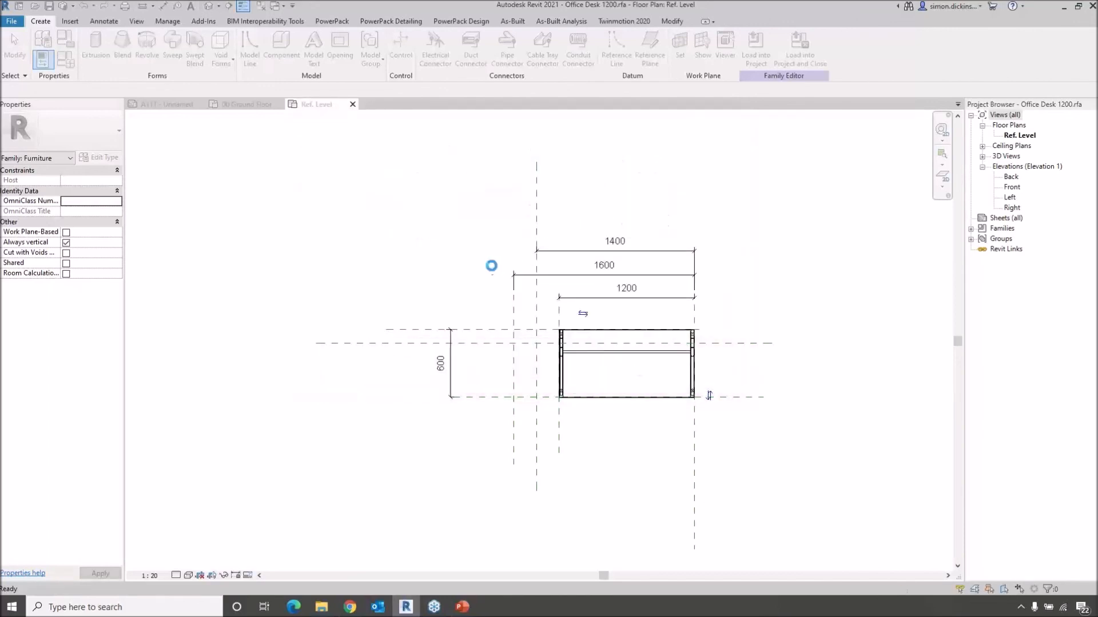
Load Fake desk.rfa from the Furniture folder into PowerPack's Watermark Manager and verify its watermark
left_click(163, 22)
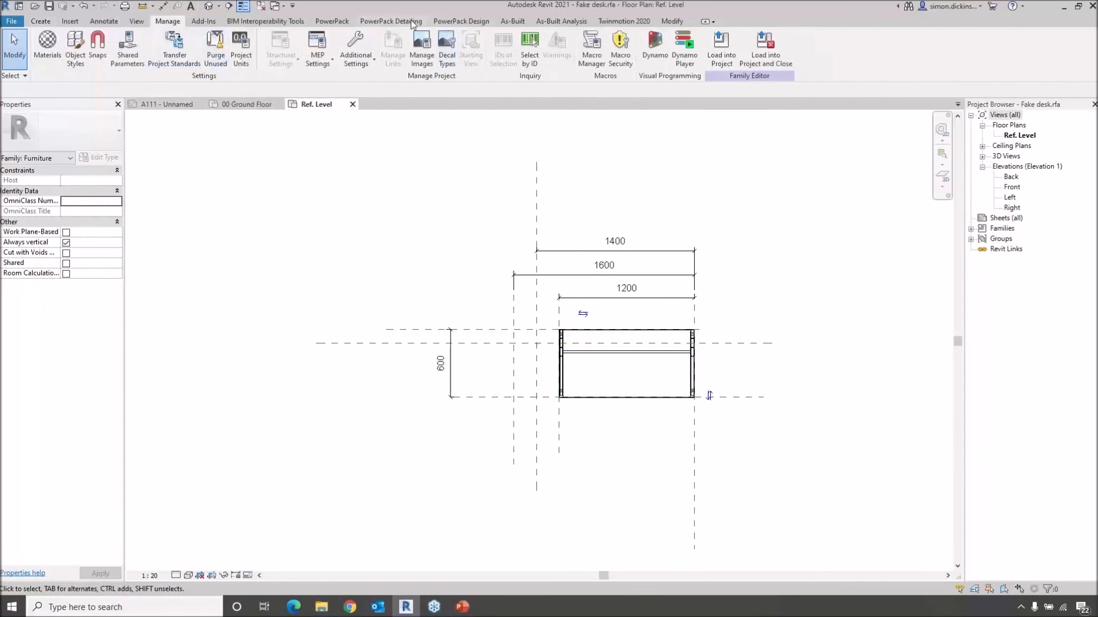
left_click(333, 21)
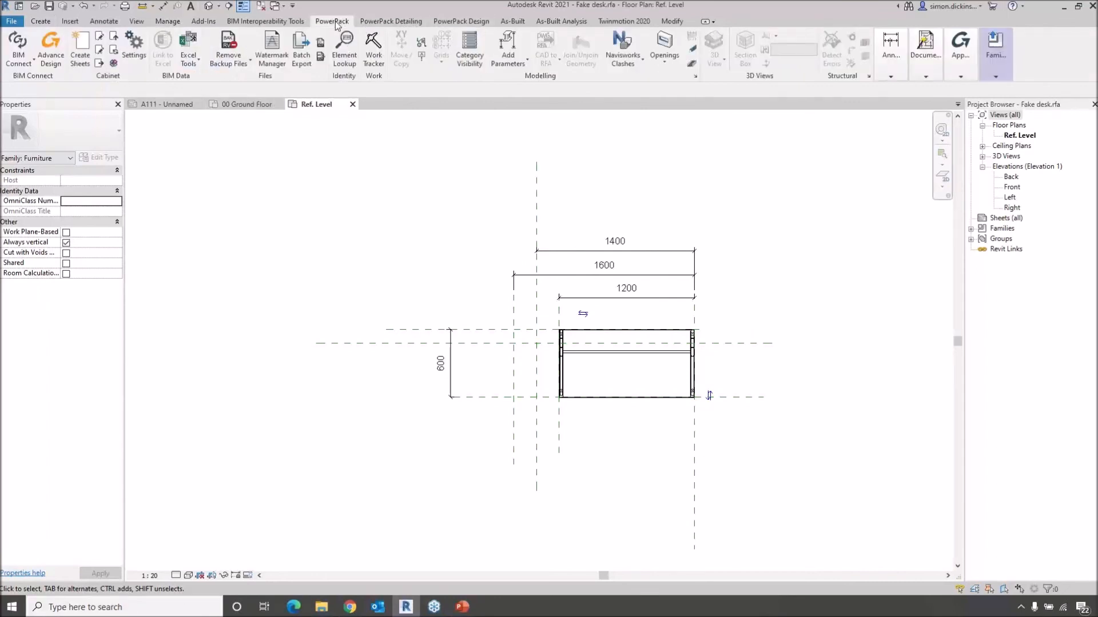
left_click(279, 55)
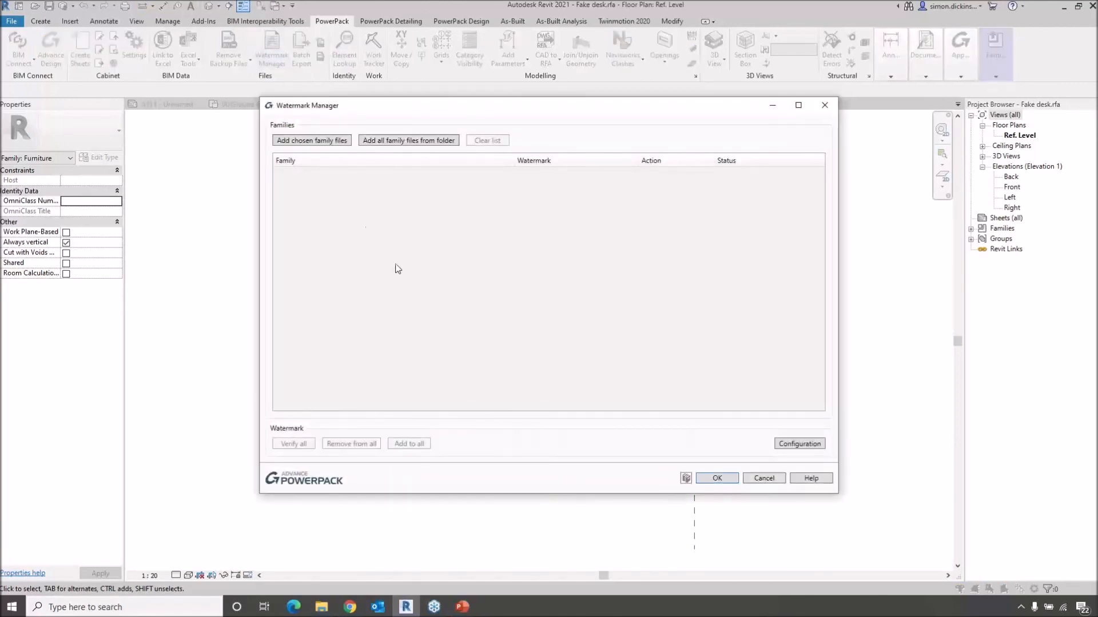
left_click(335, 140)
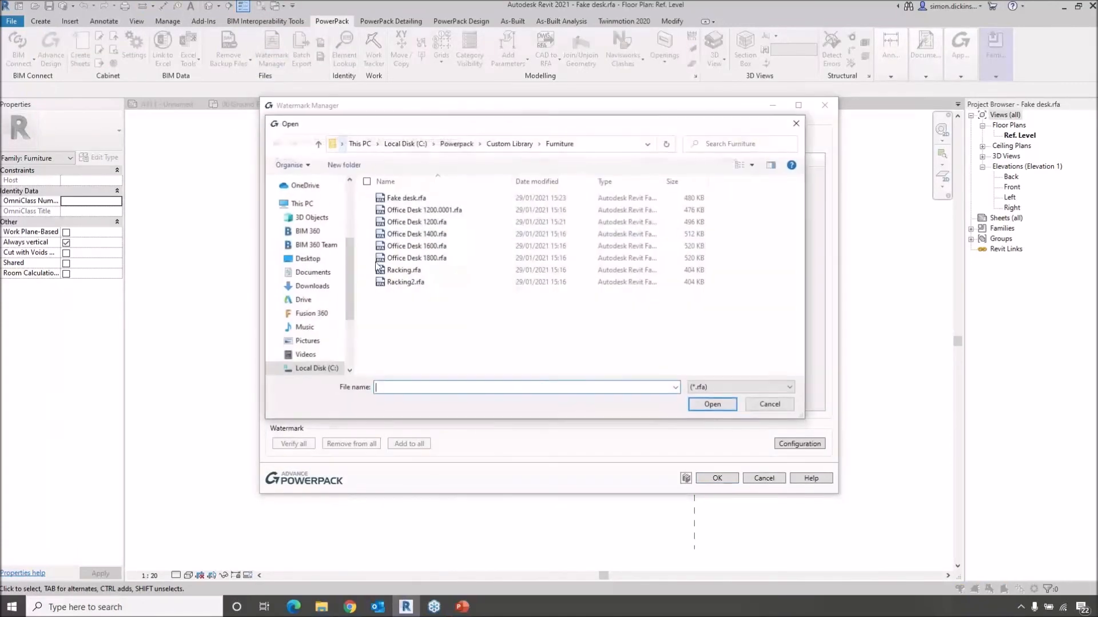
left_click(410, 200)
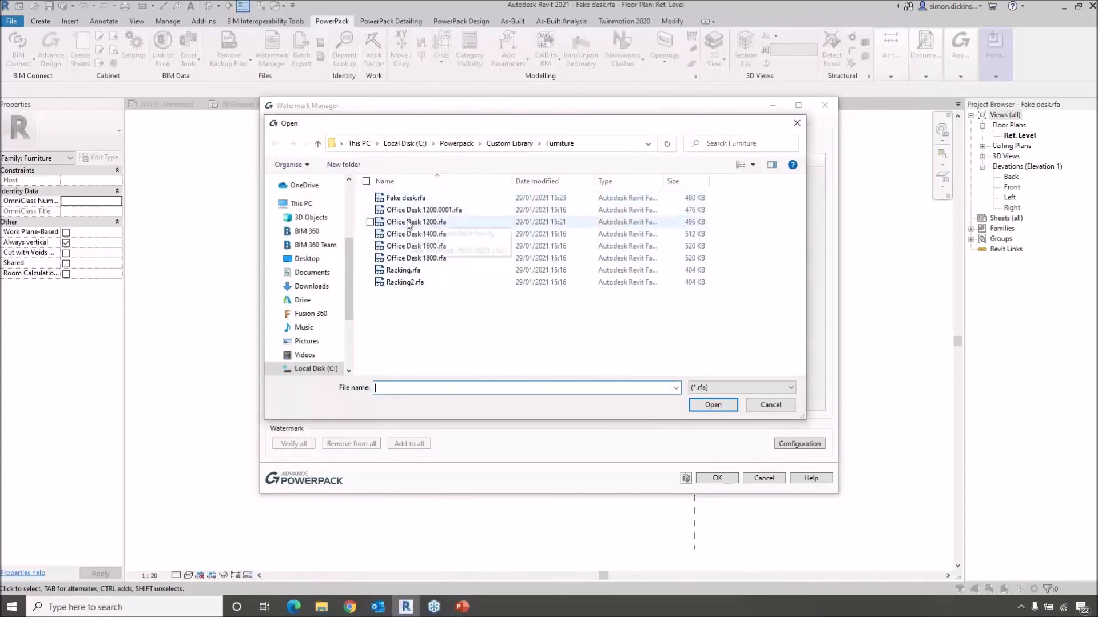
double_click(405, 200)
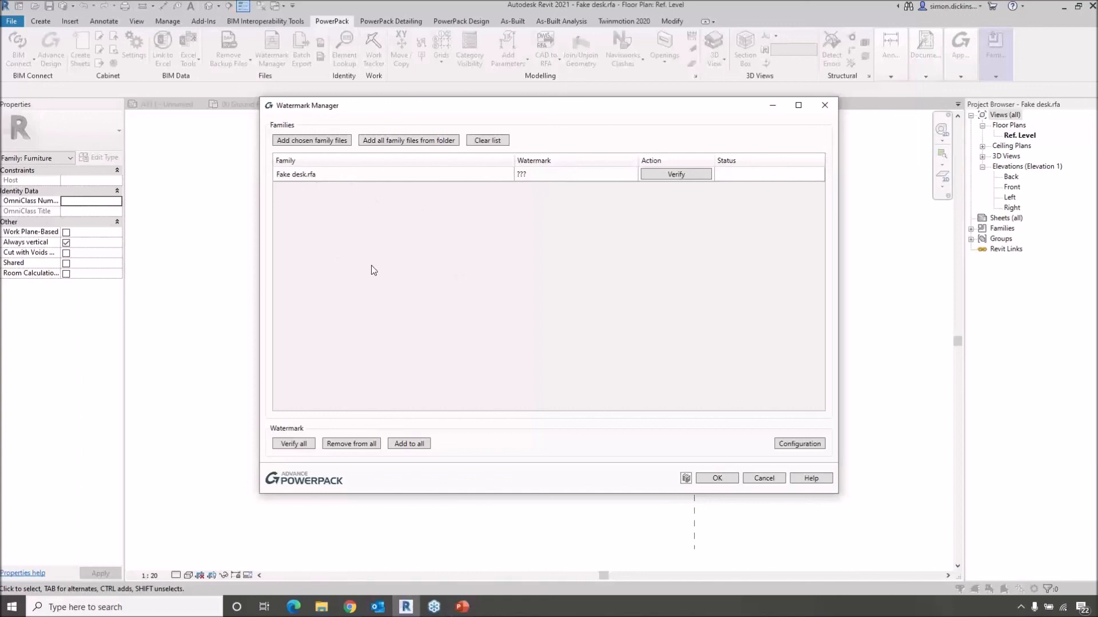
left_click(689, 171)
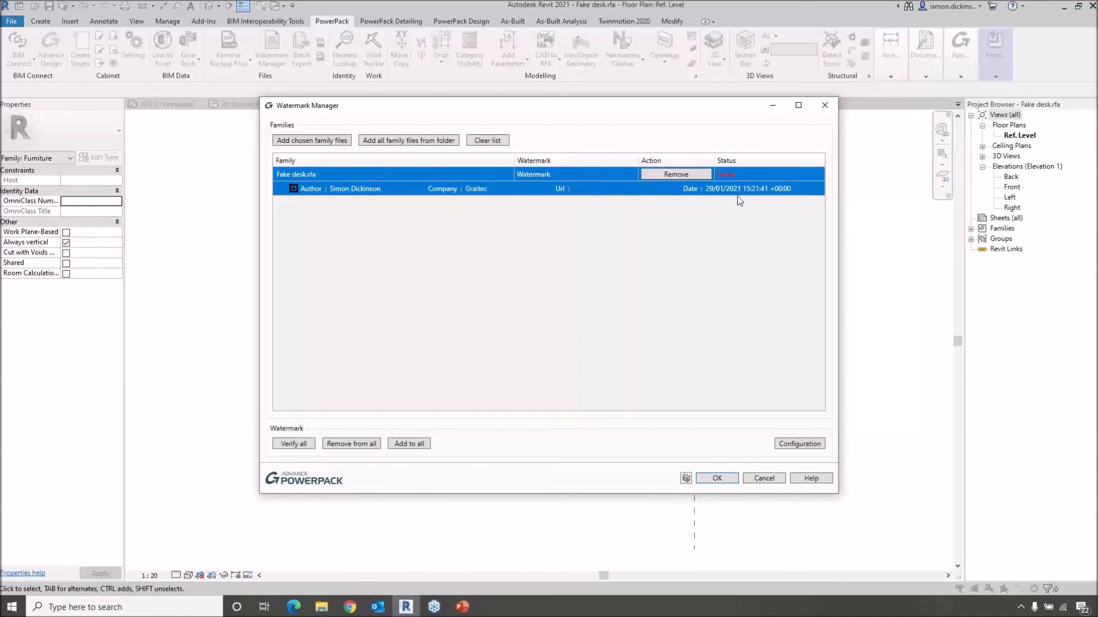
Try twice to remove the watermark from Fake desk.rfa by entering the watermark password, and close the Watermark Manager
key("ctrl")
left_click(684, 174)
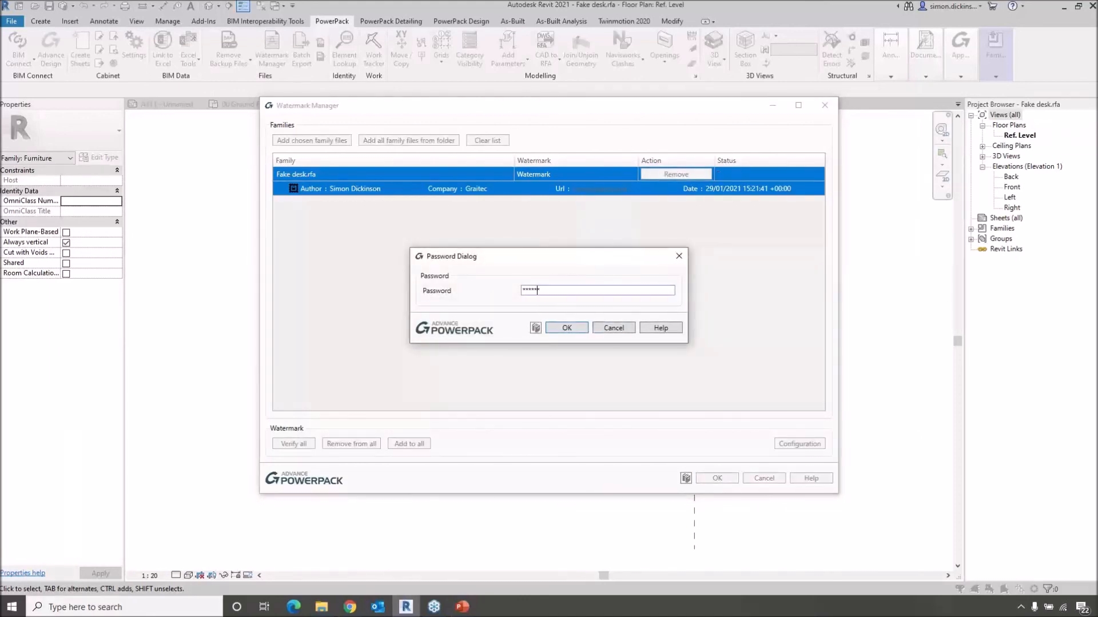
key("Return")
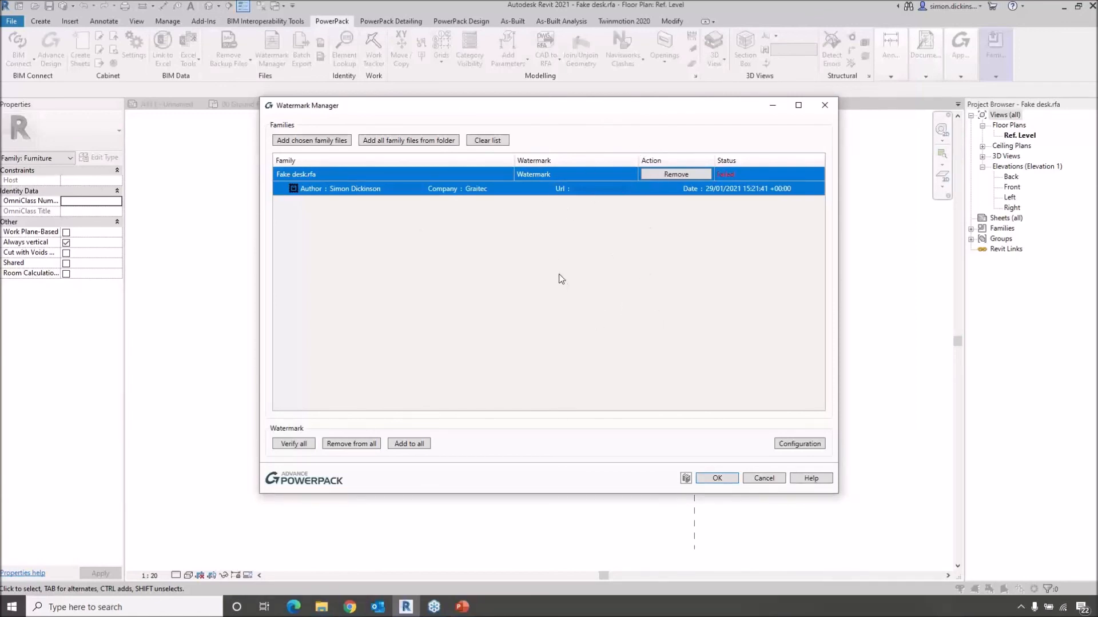
left_click(660, 175)
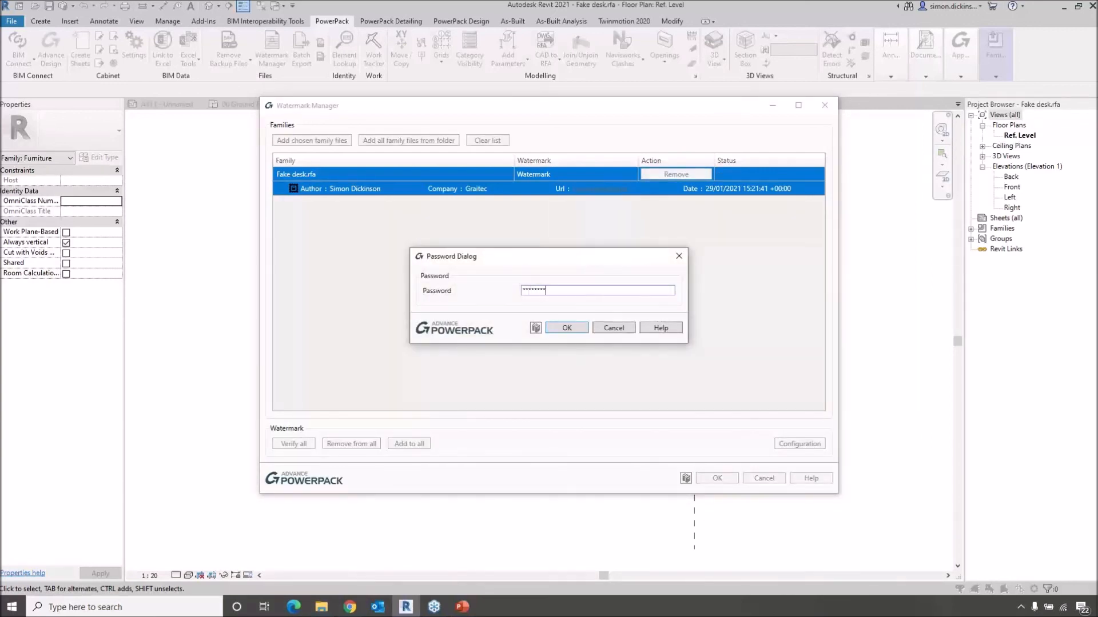
key("Return")
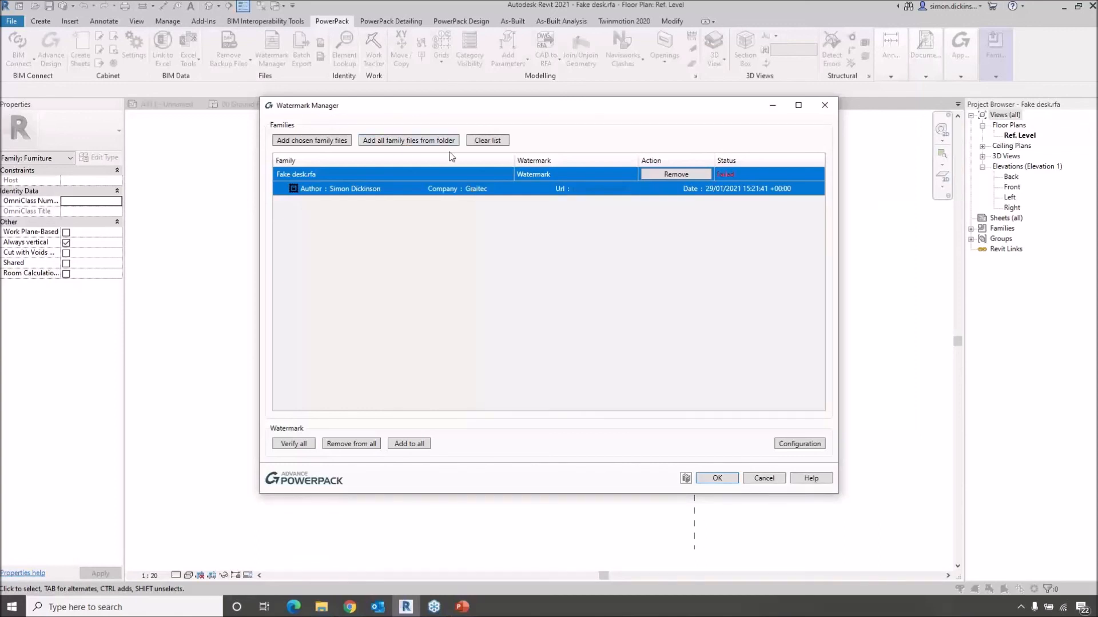
left_click(717, 478)
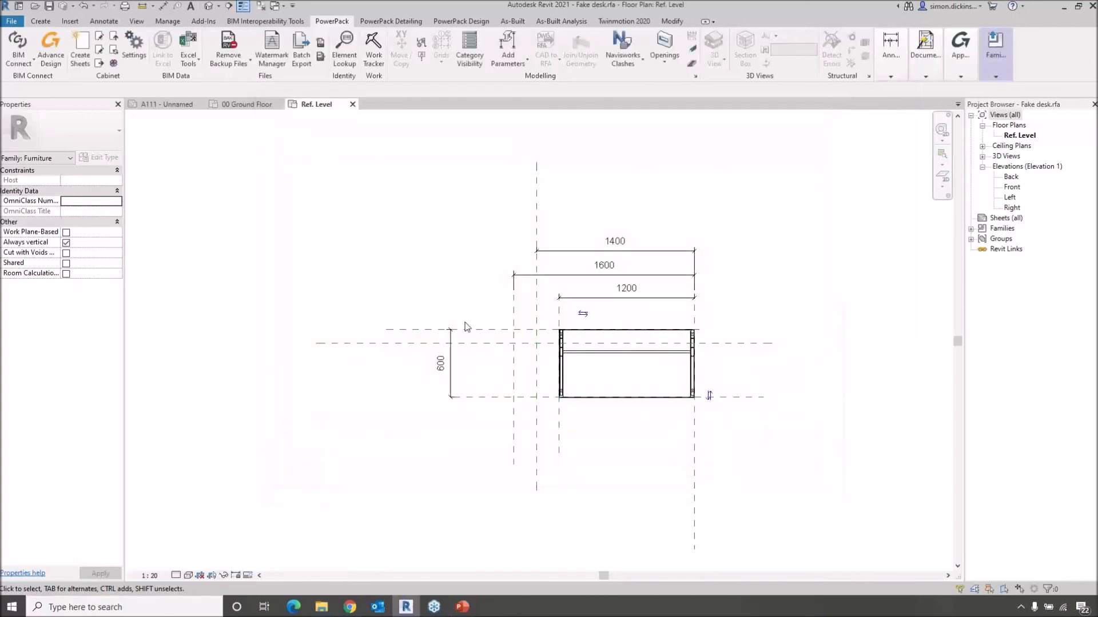
middle_click_drag(677, 226, 580, 225)
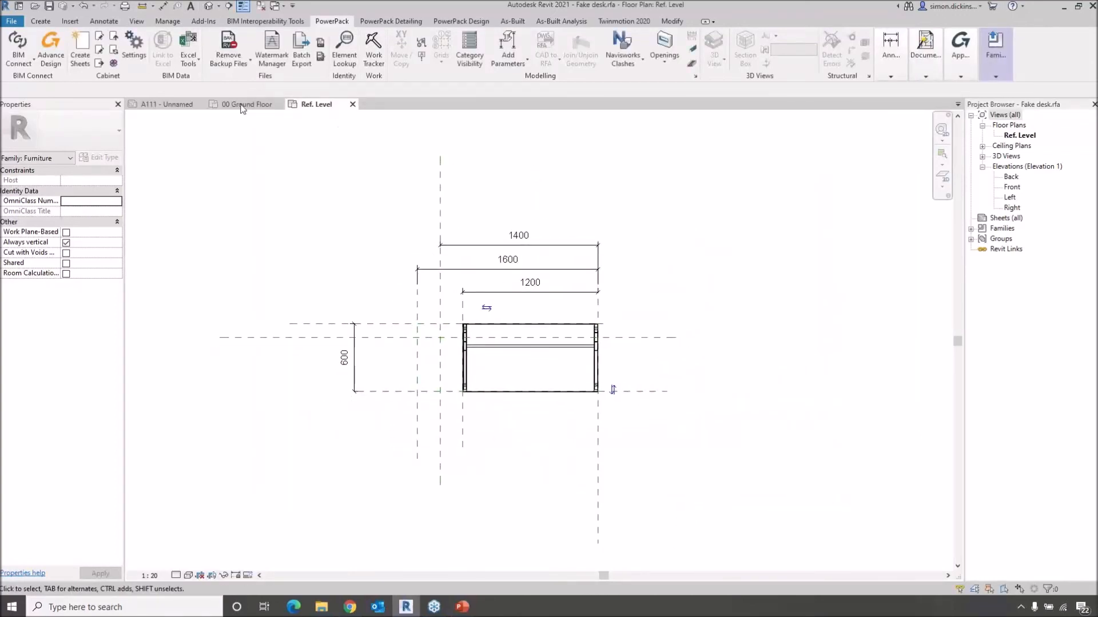
left_click(234, 64)
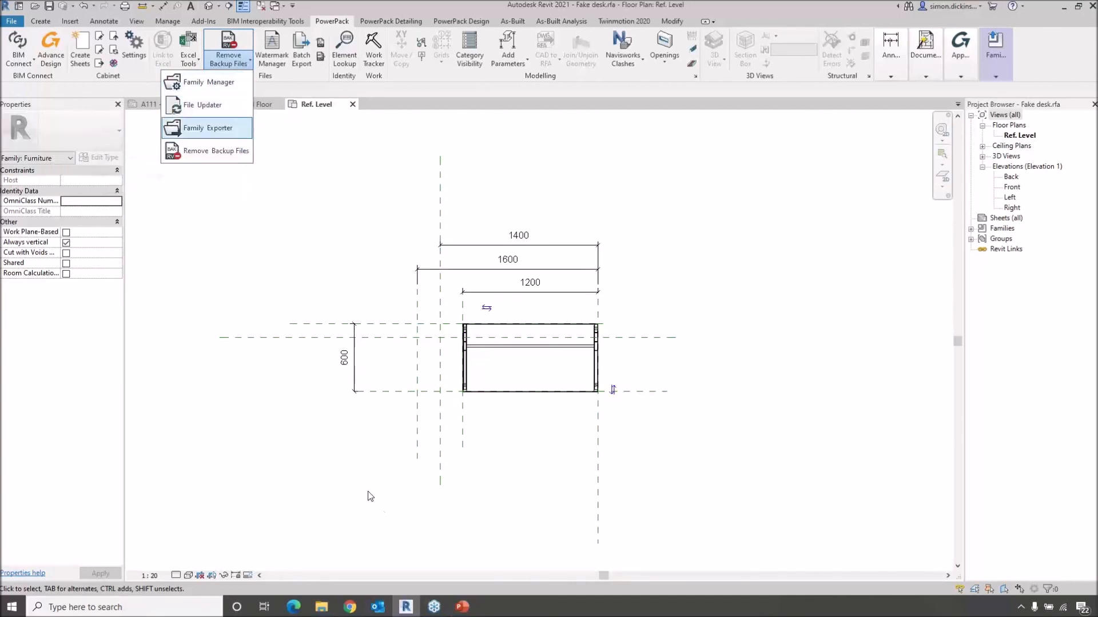
Switch to the running PowerPoint slide show and advance to the "Any Questions?" slide
left_click(462, 607)
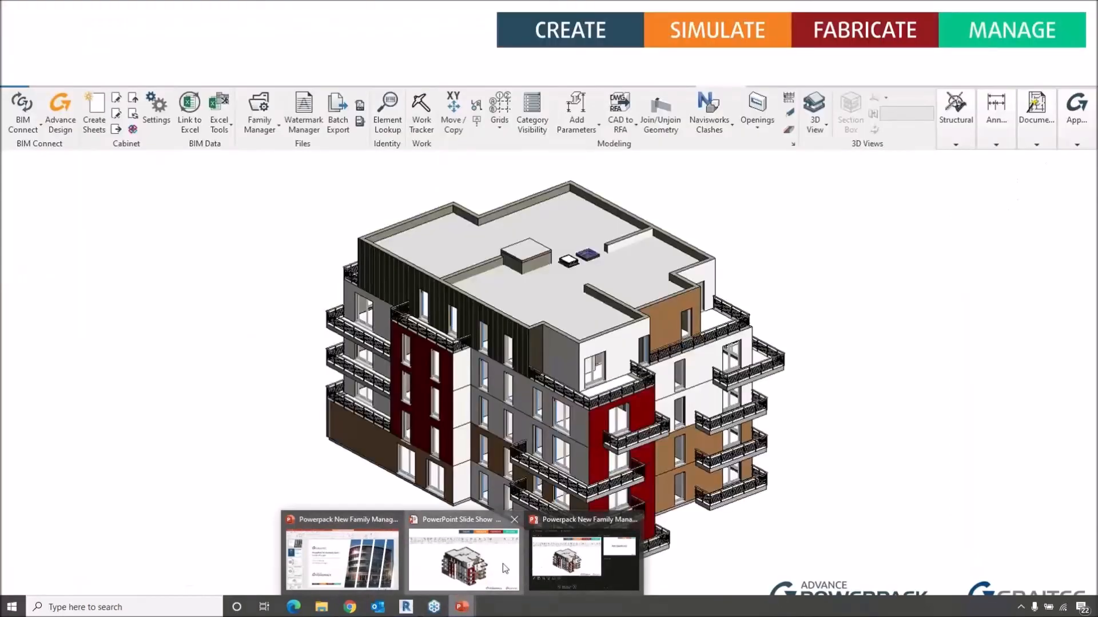
left_click(503, 564)
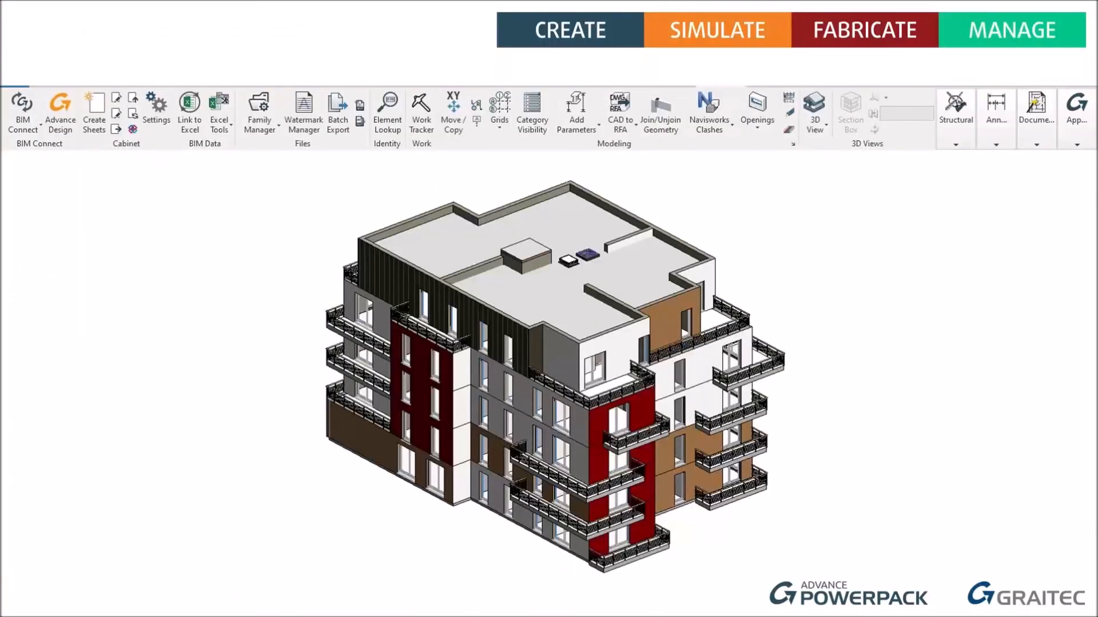
key("Right")
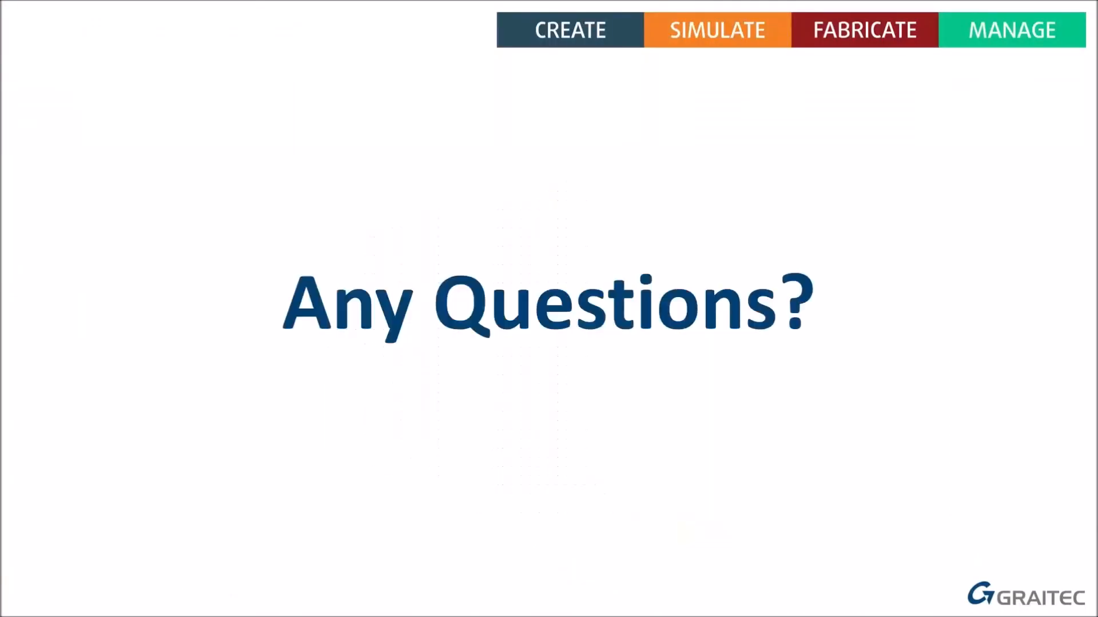